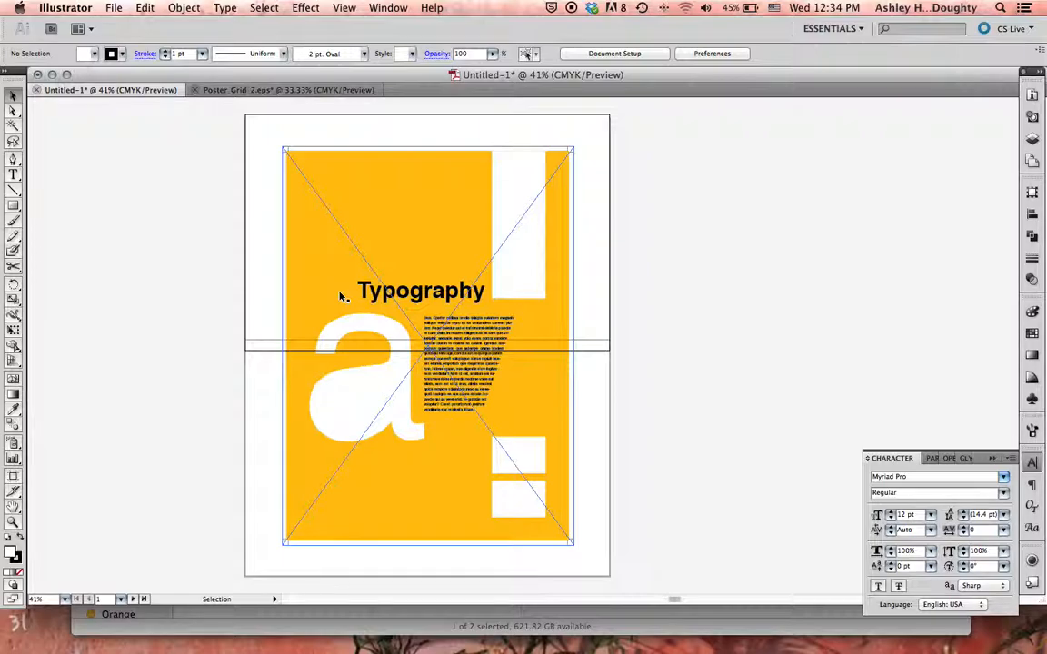
Step: Examine the crop marks and bleed along the top corners of the placed Typography poster
key(a)
key(super+equal)
key(super+equal)
key(super+equal)
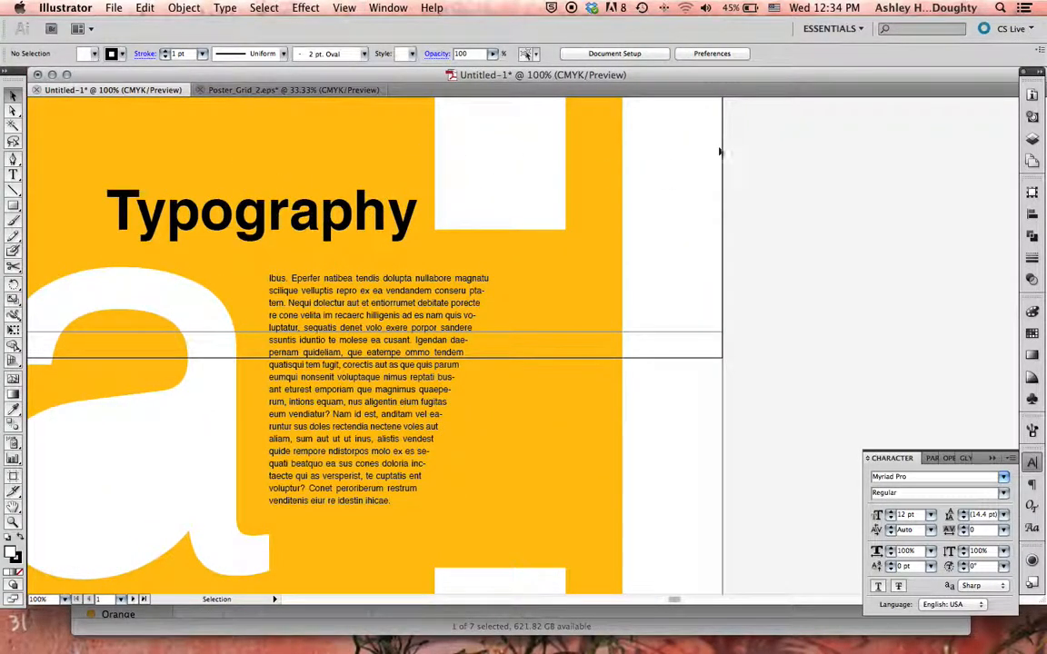
scroll(718, 151, up, 5)
scroll(718, 152, up, 4)
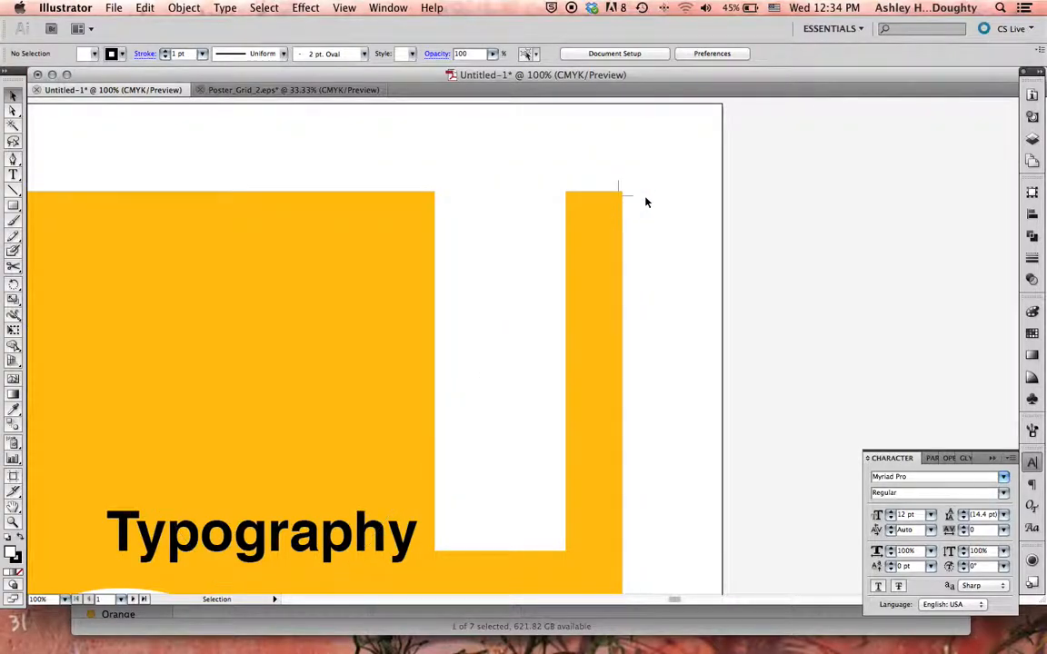
scroll(590, 136, left, 4)
scroll(590, 136, left, 10)
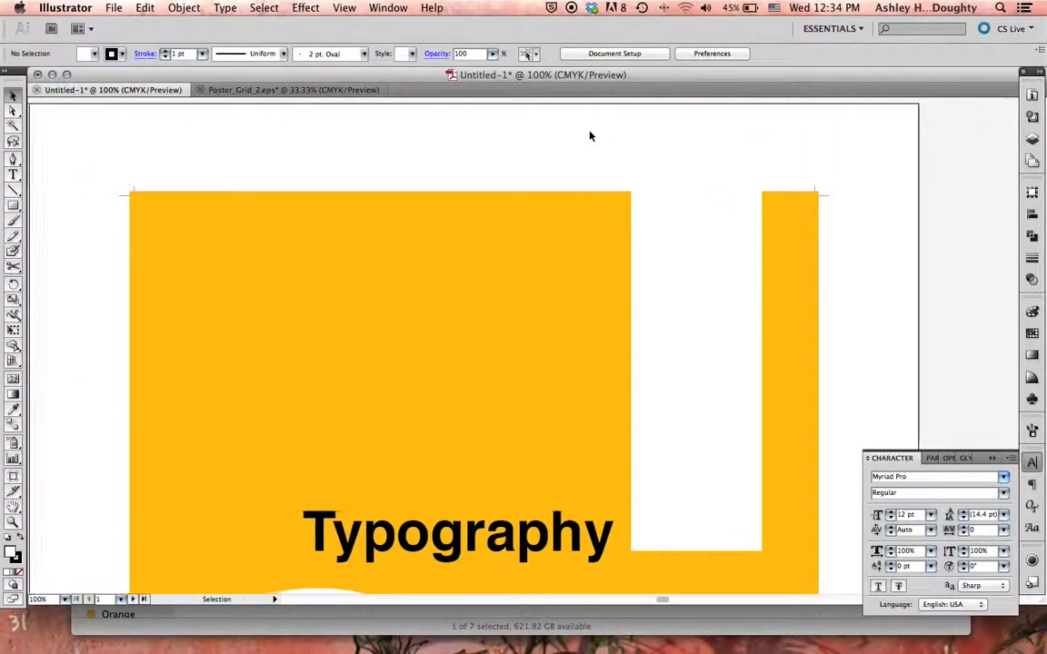
Step: Examine the overlapping strip where the two artboards meet across the middle of the poster
key(super+minus)
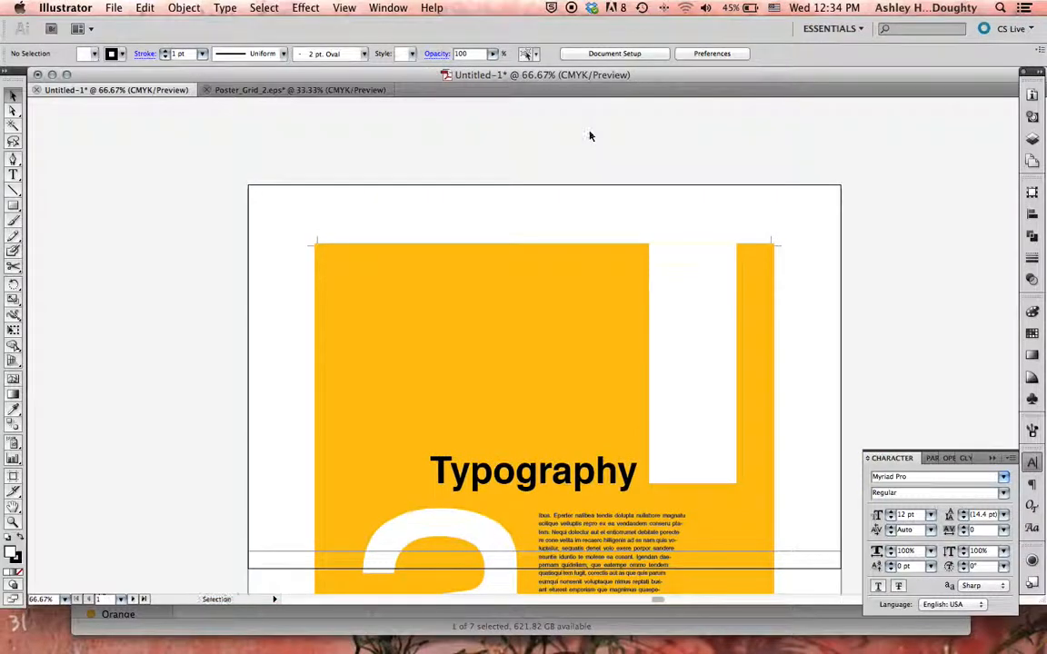
scroll(259, 342, down, 3)
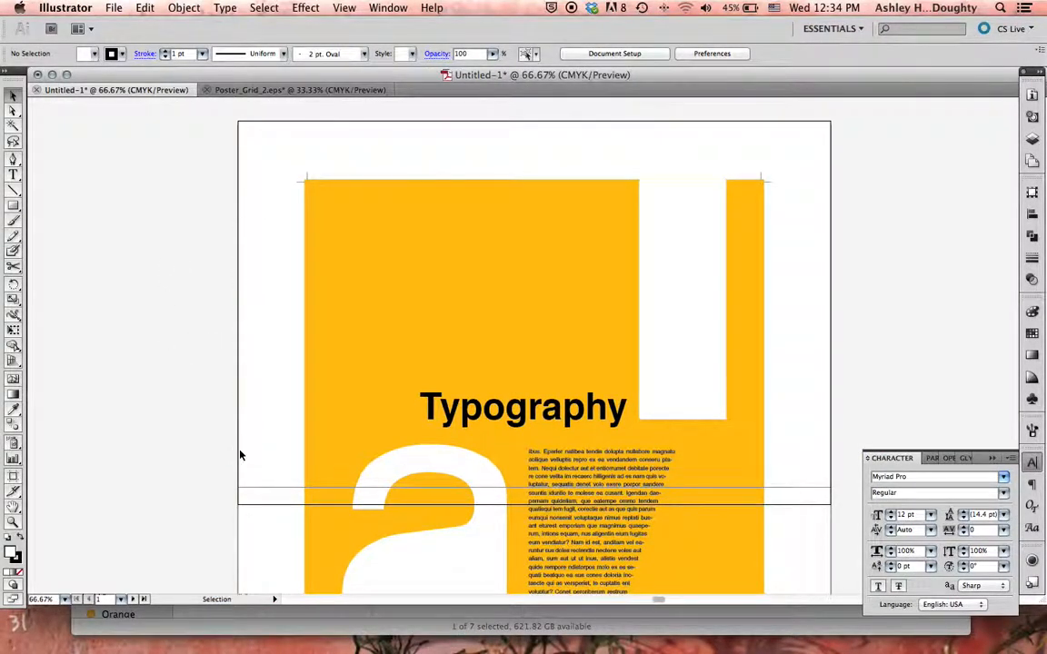
scroll(241, 454, down, 2)
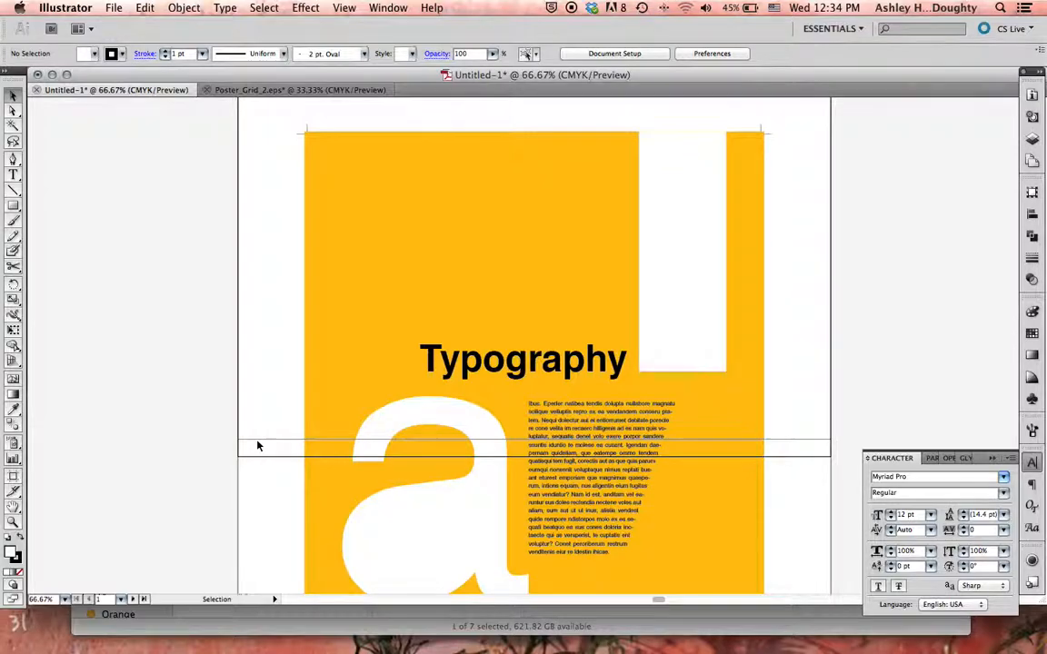
scroll(257, 446, down, 2)
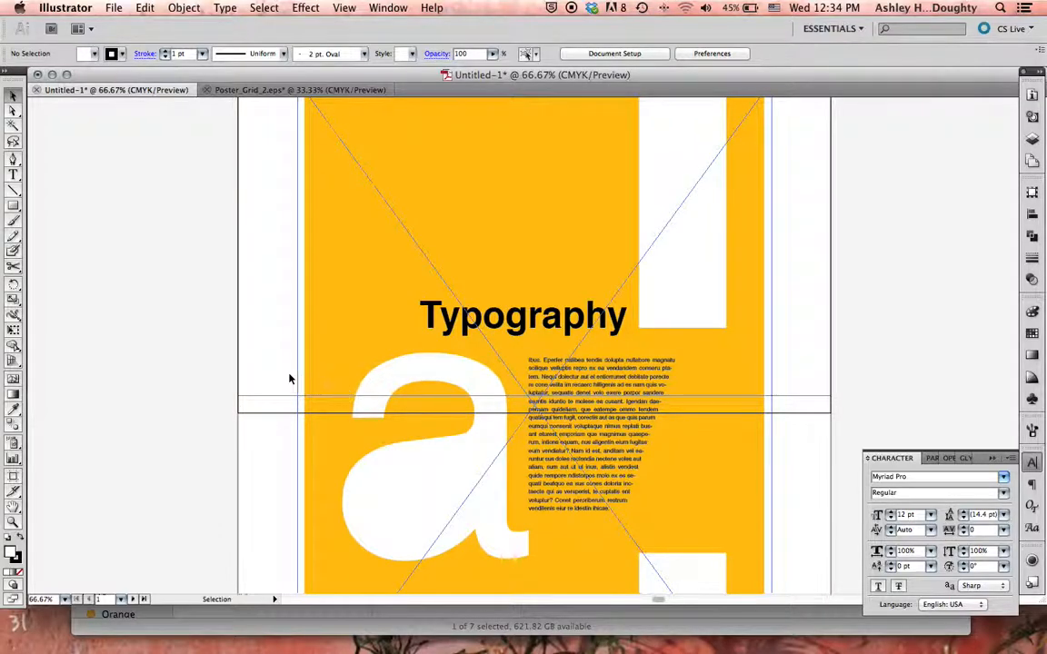
scroll(274, 369, down, 1)
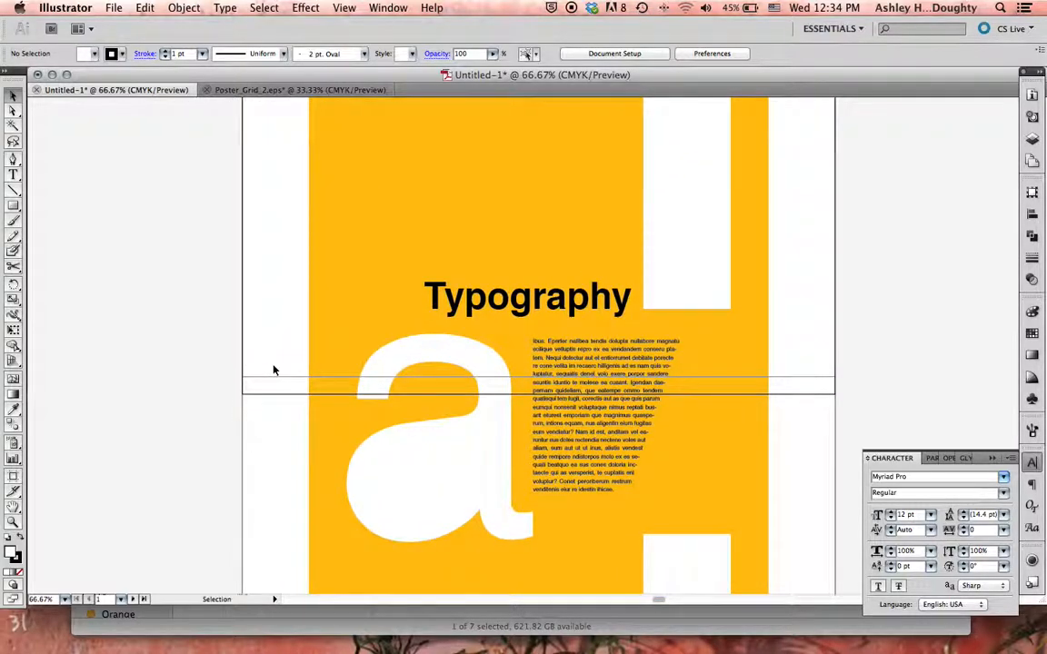
scroll(259, 395, down, 1)
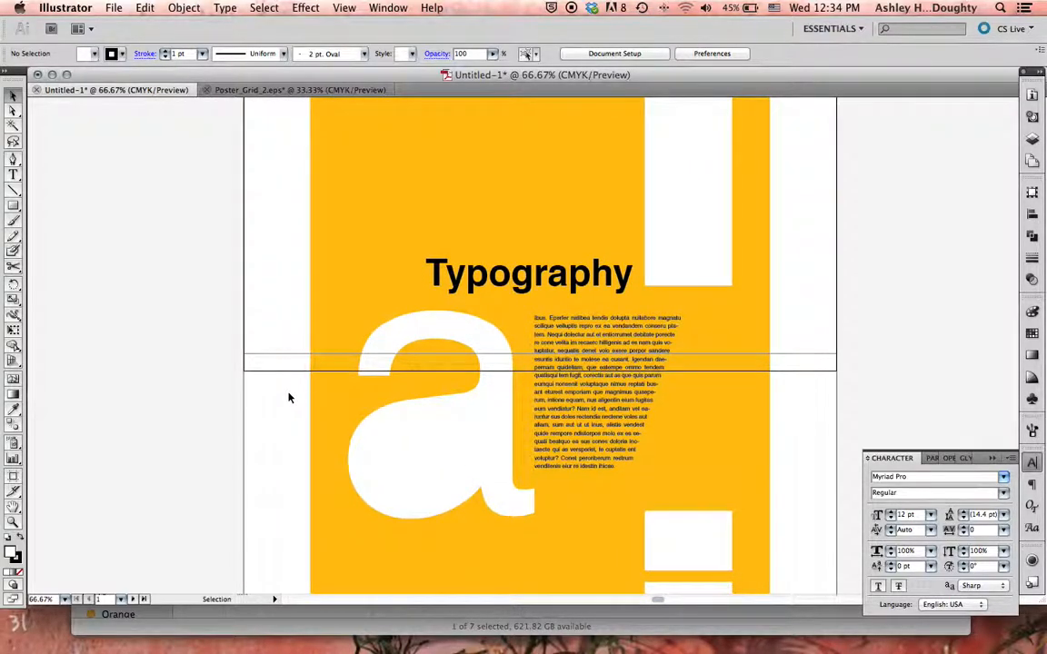
scroll(289, 397, down, 2)
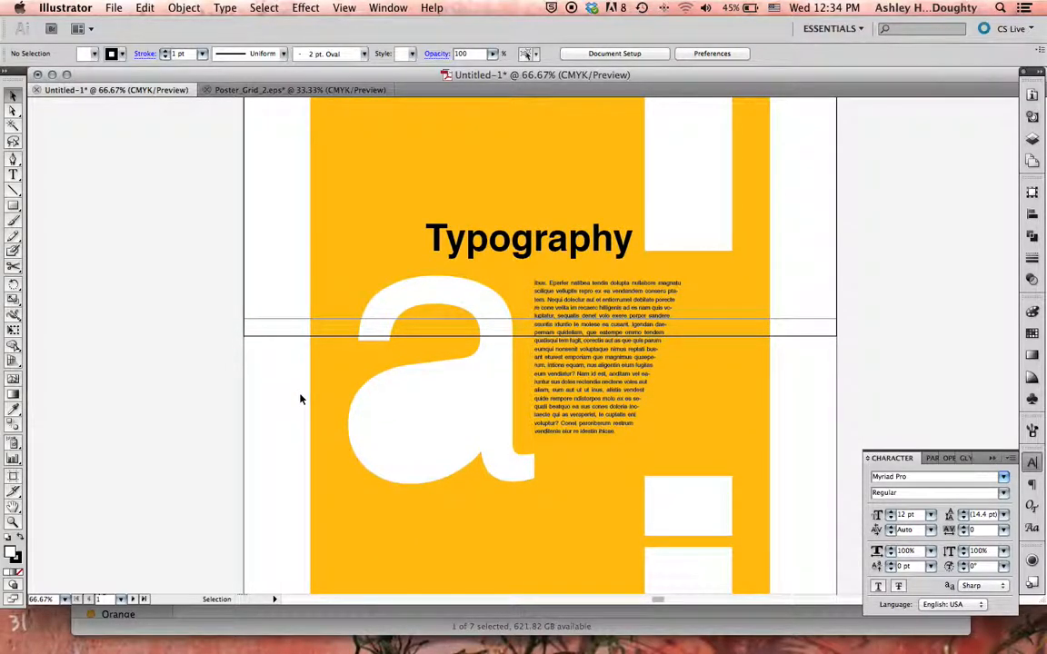
scroll(299, 405, down, 1)
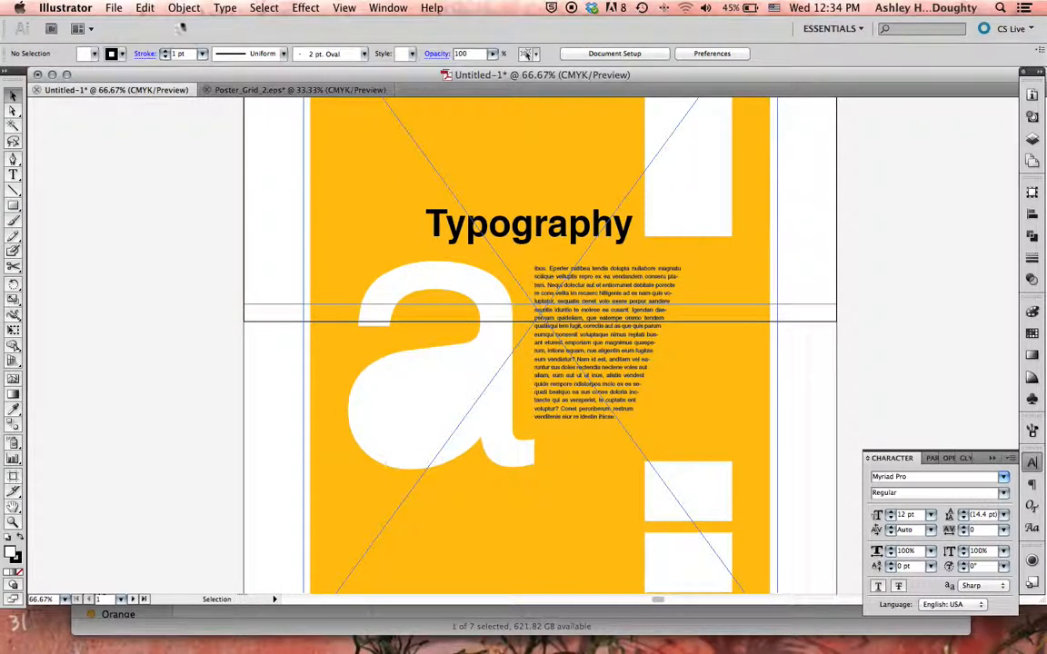
Step: Create a CMYK document with two landscape Tabloid artboards (17 × 11 in), -0.5 in spacing, one column and 300 ppi raster effects
click(115, 8)
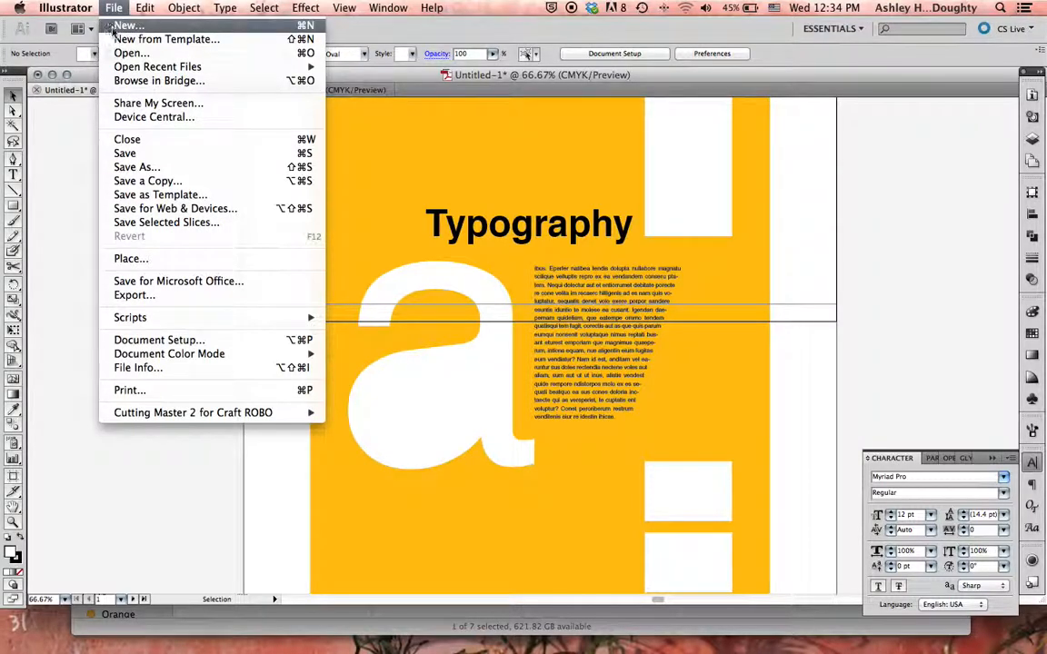
click(120, 25)
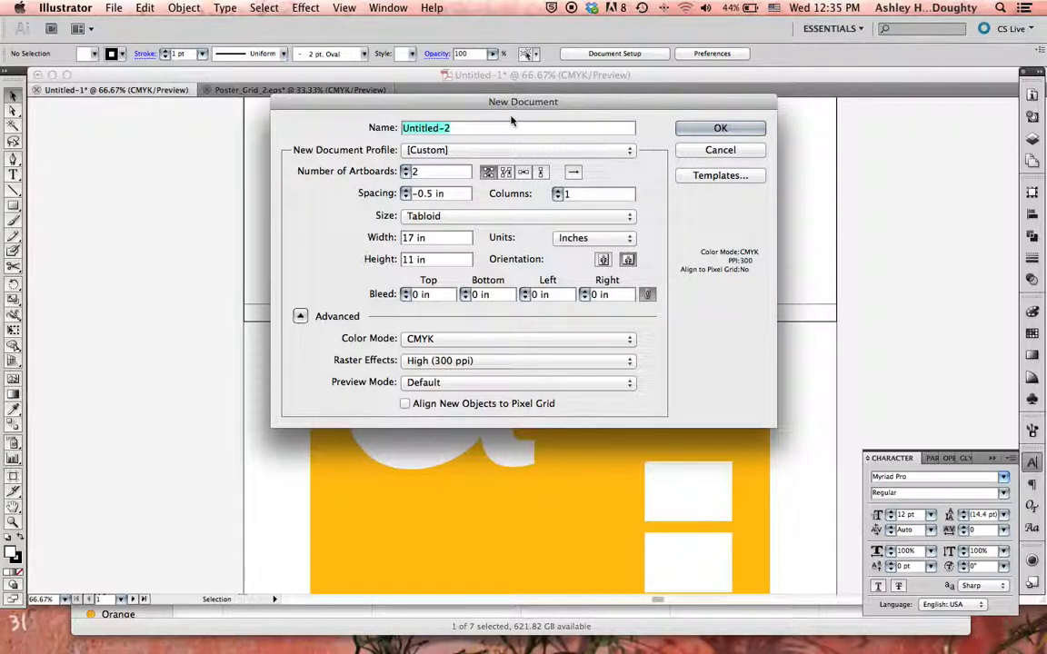
drag(445, 106, 869, 124)
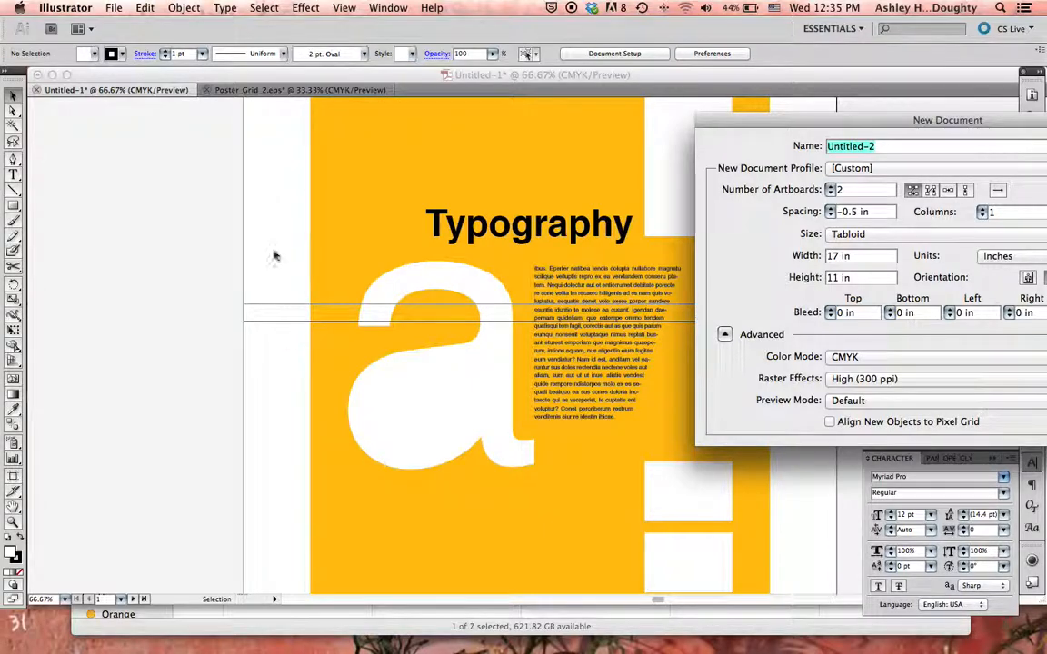
drag(813, 126, 504, 112)
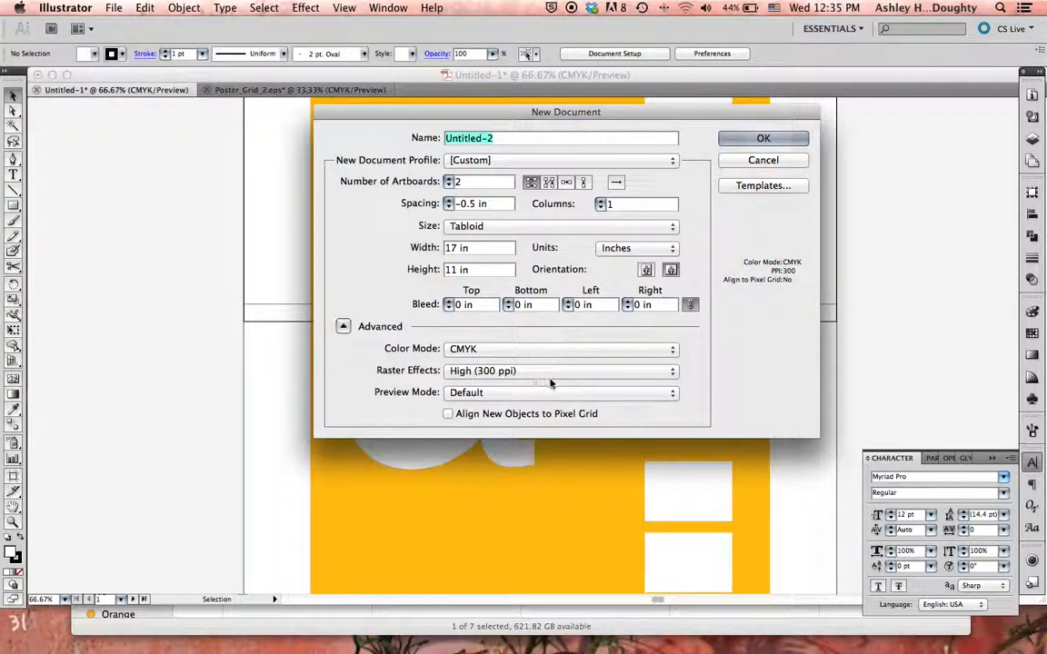
click(787, 138)
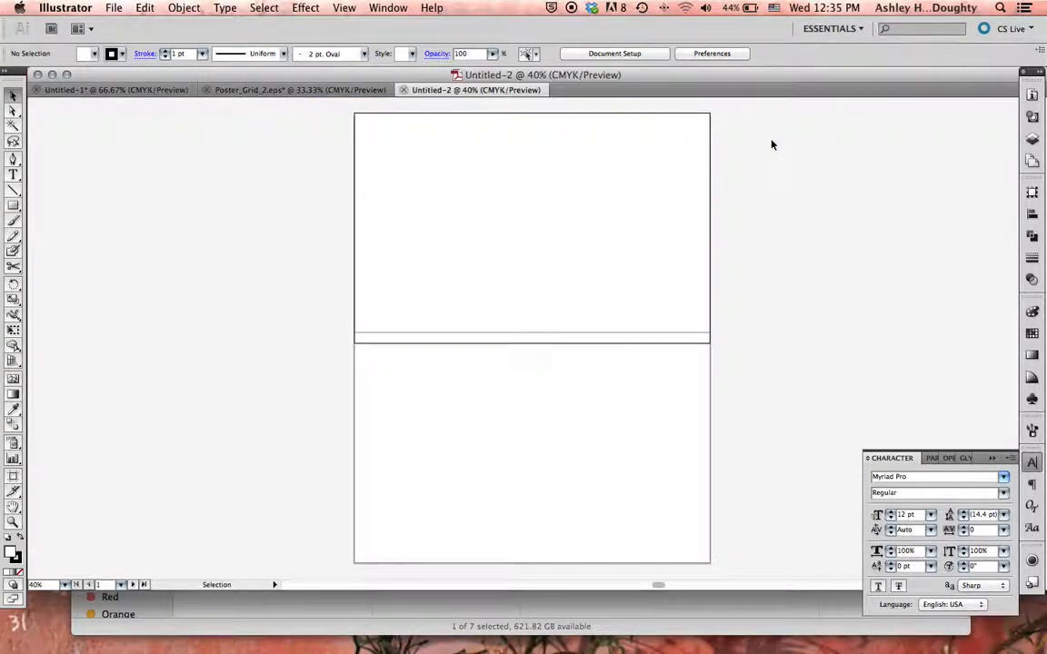
Step: Switch to InDesign, where the Poster_Grid.indd poster is open
scroll(769, 155, right, 3)
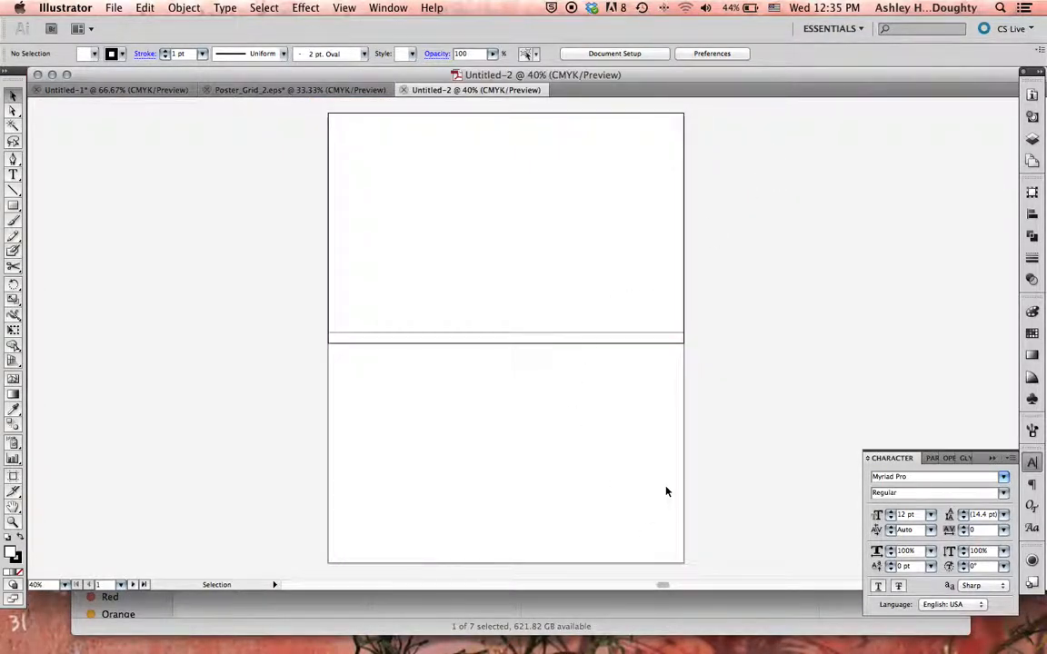
scroll(418, 350, right, 1)
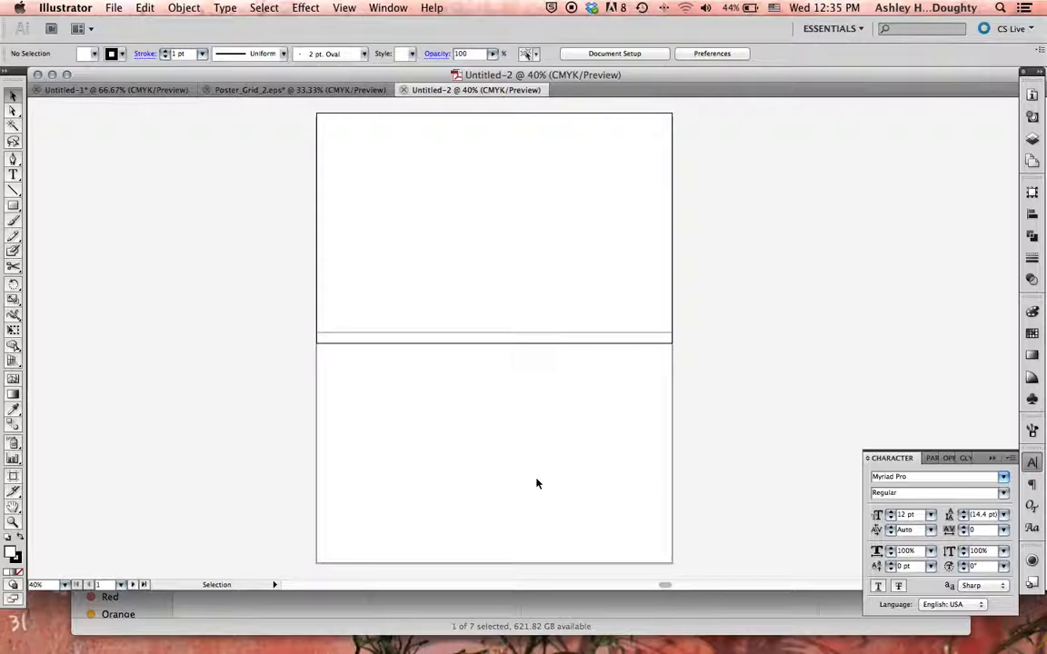
mouse_move(627, 627)
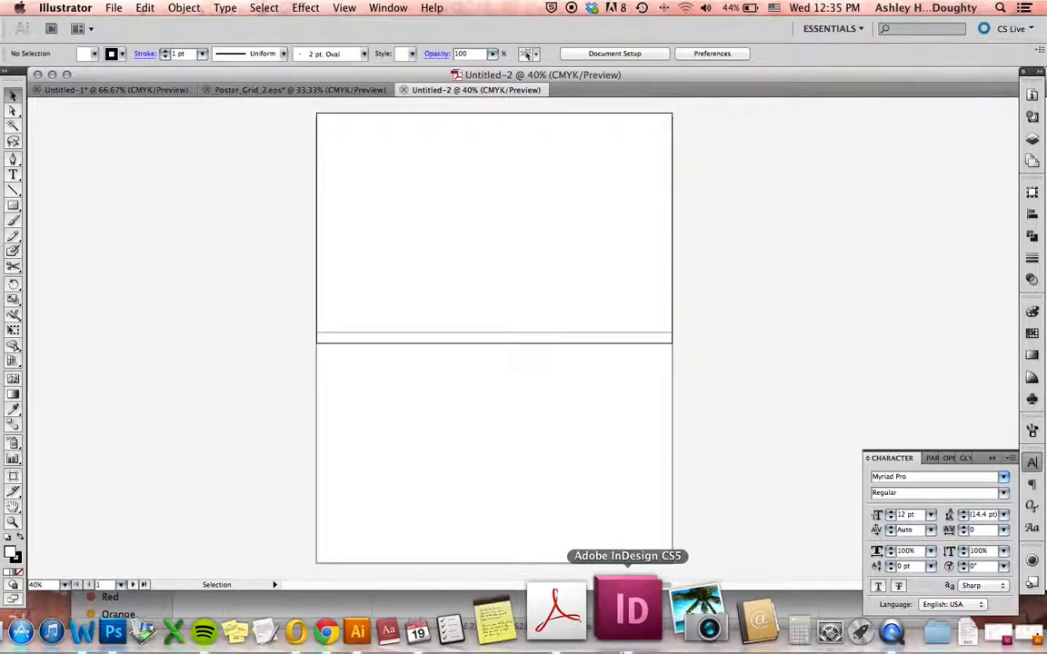
click(627, 627)
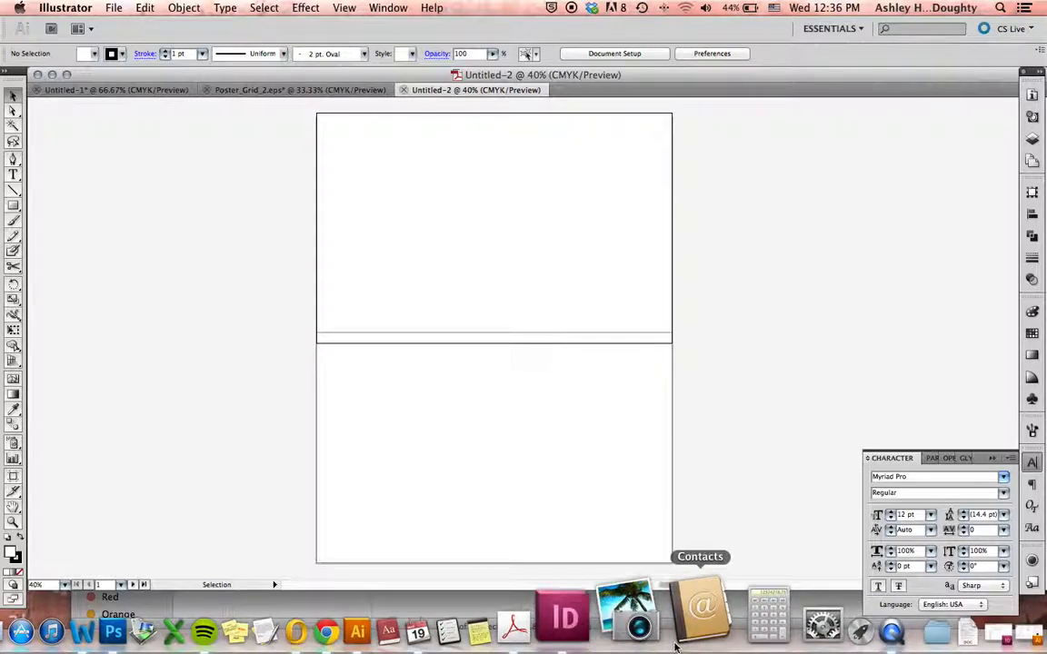
click(629, 631)
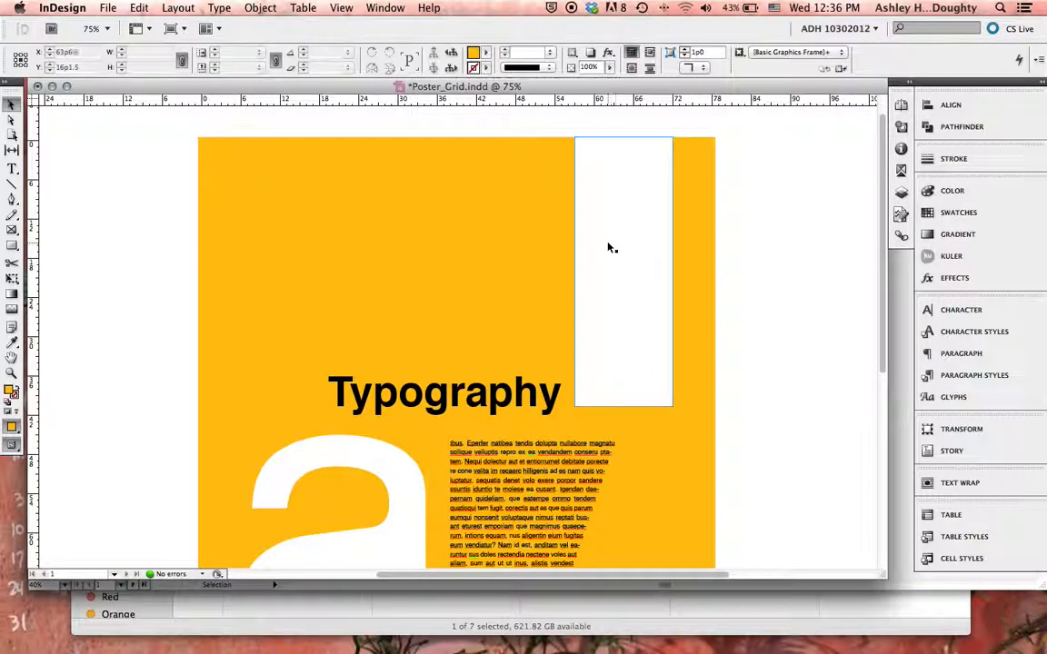
Step: Turn off the preview mode to show the poster's guides, margins and bleed, and look over the page
scroll(608, 246, down, 2)
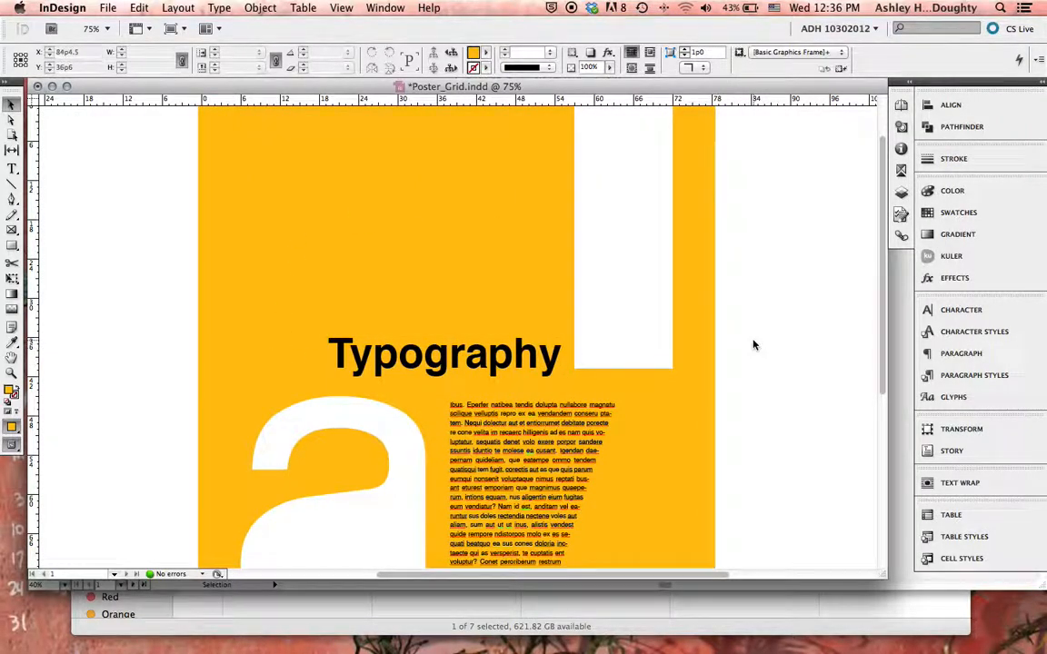
scroll(602, 180, up, 2)
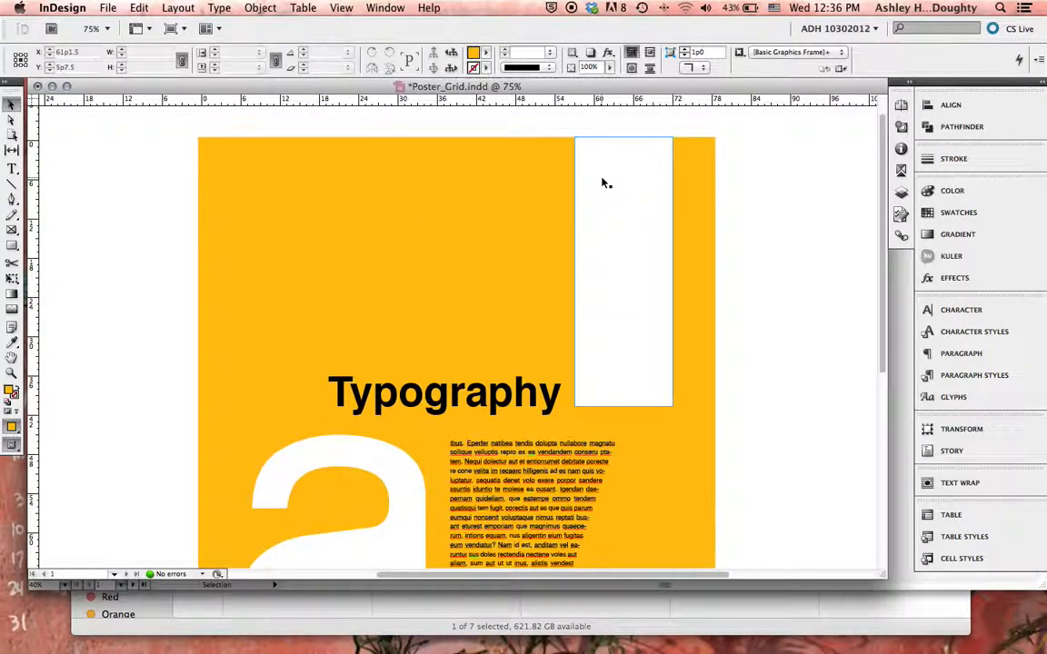
key(w)
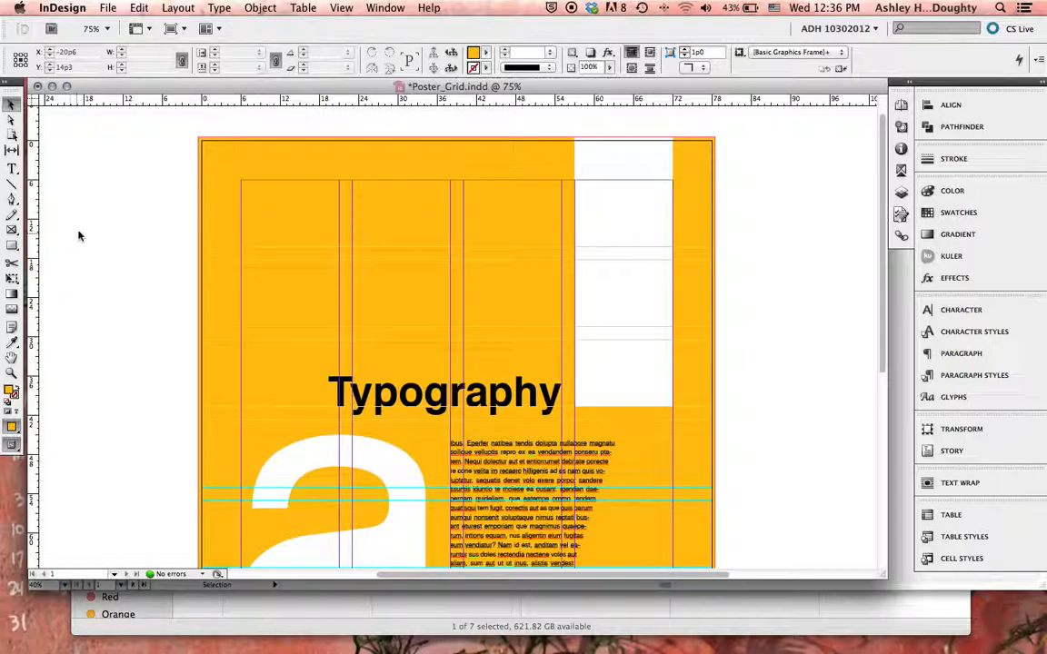
scroll(78, 236, down, 8)
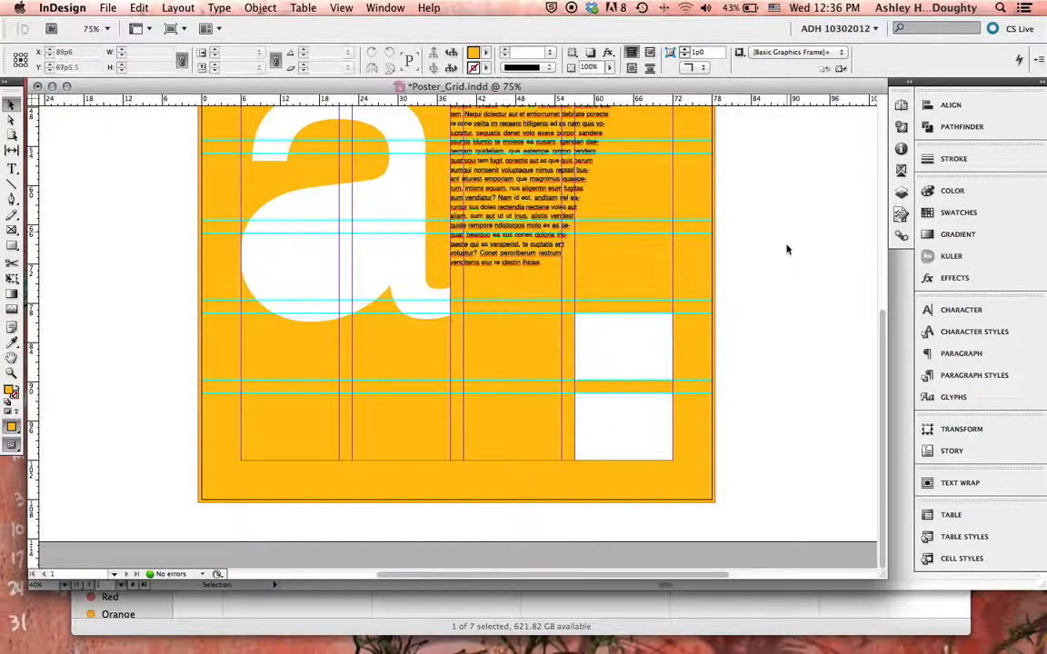
scroll(787, 249, up, 4)
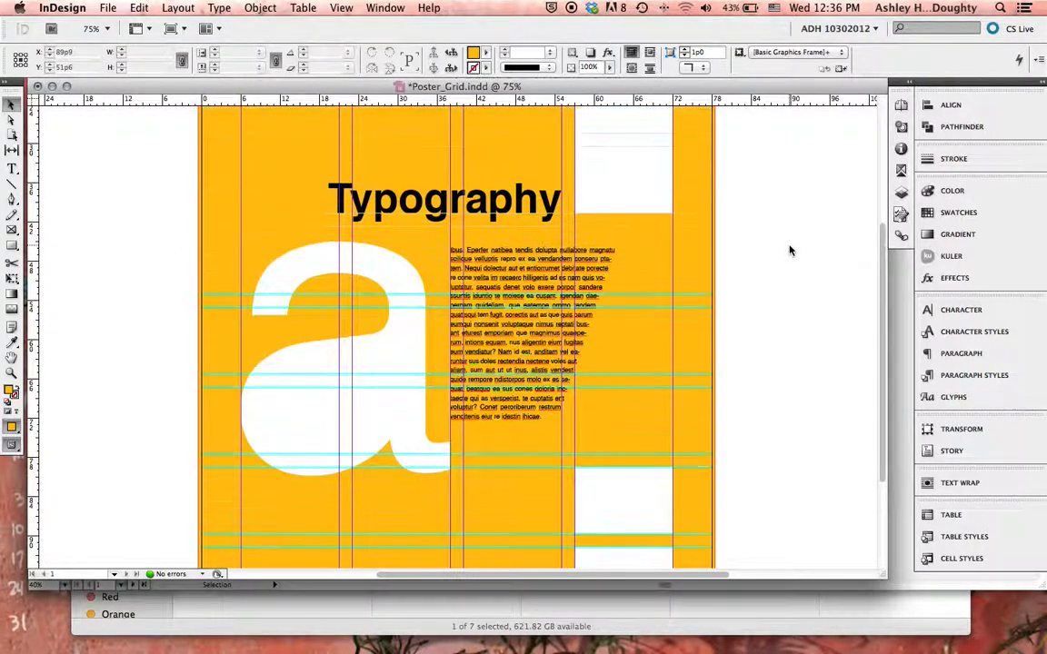
Step: Start exporting the poster as Adobe PDF (Print) to Poster_Grid_2.pdf in the Demos folder, replacing the existing file
click(107, 8)
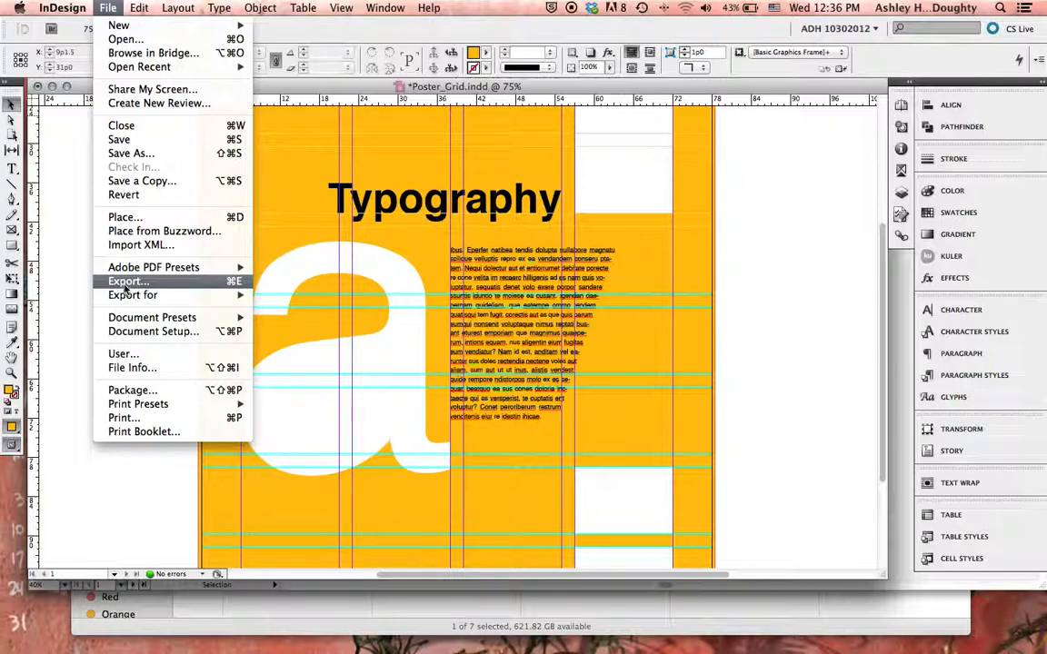
click(127, 284)
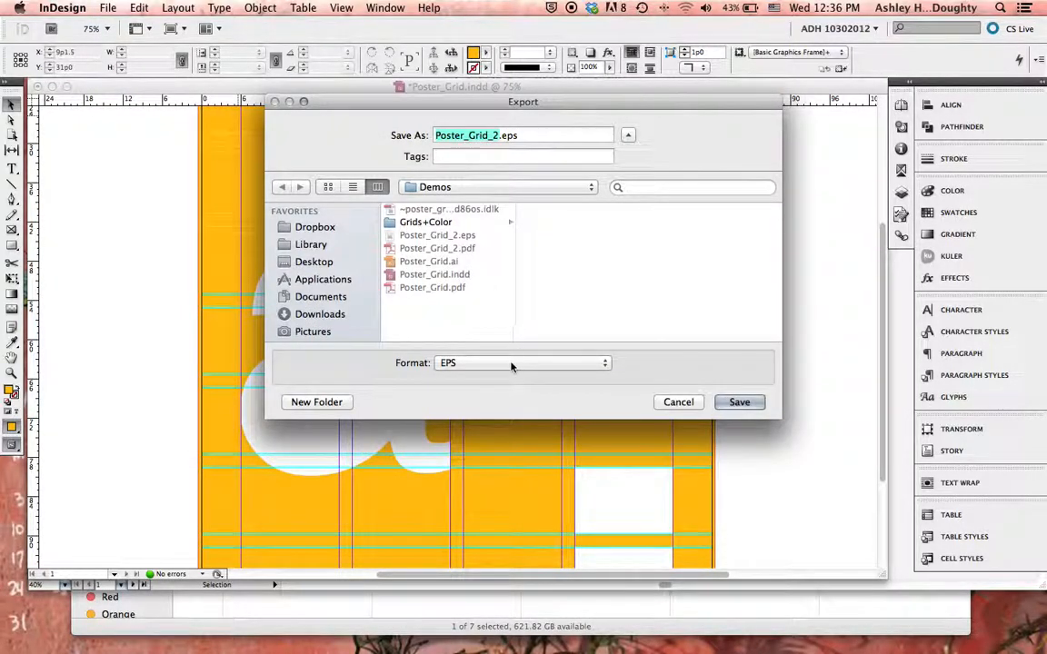
click(513, 364)
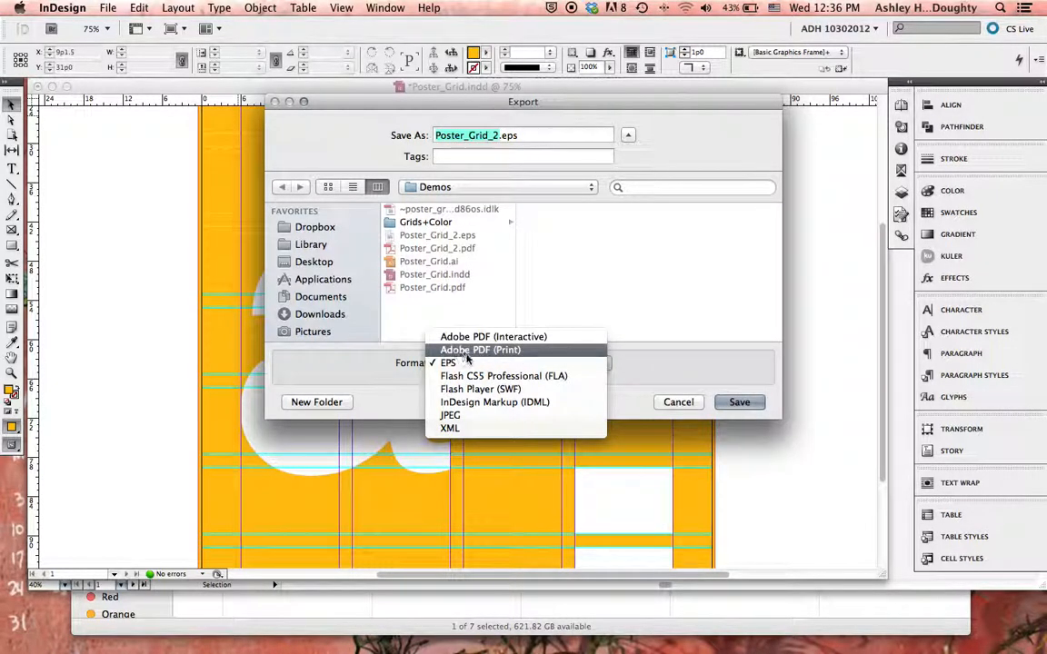
click(516, 352)
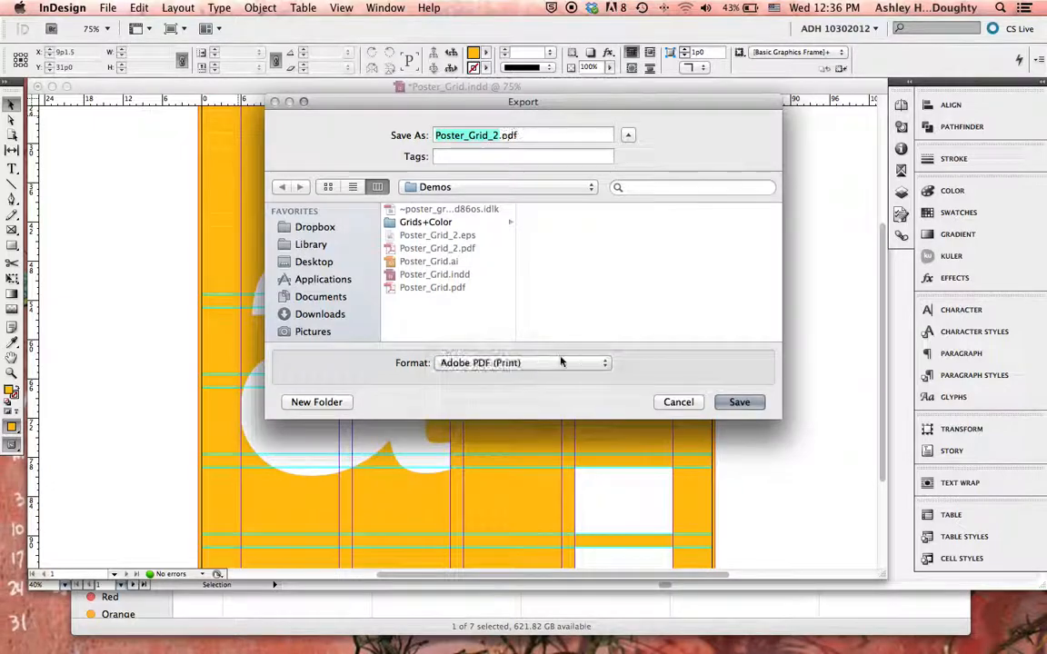
click(497, 135)
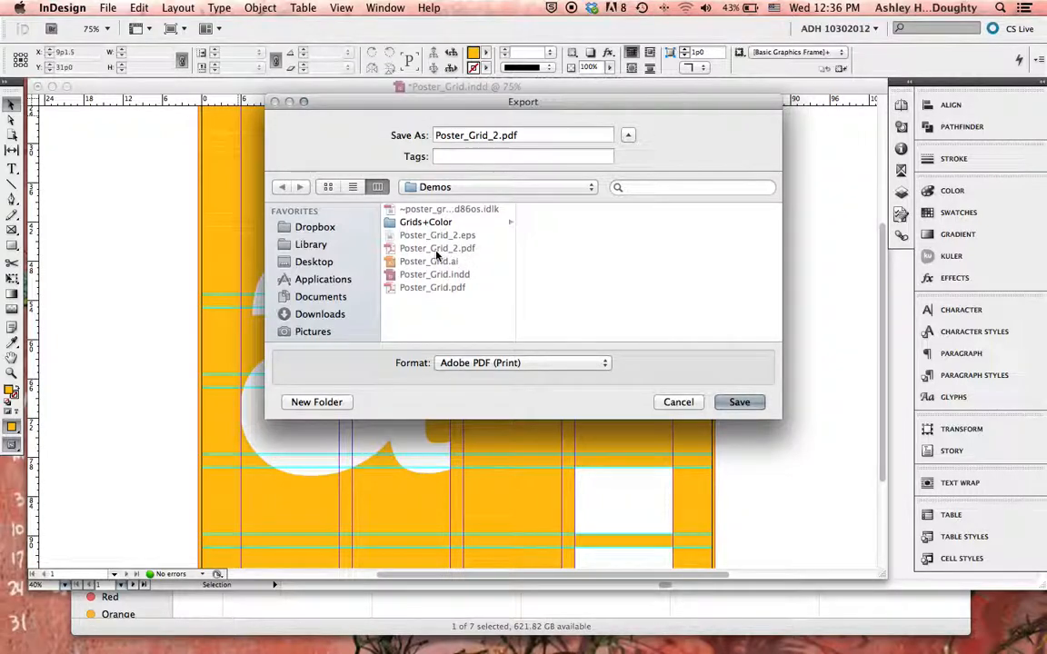
click(736, 405)
click(627, 198)
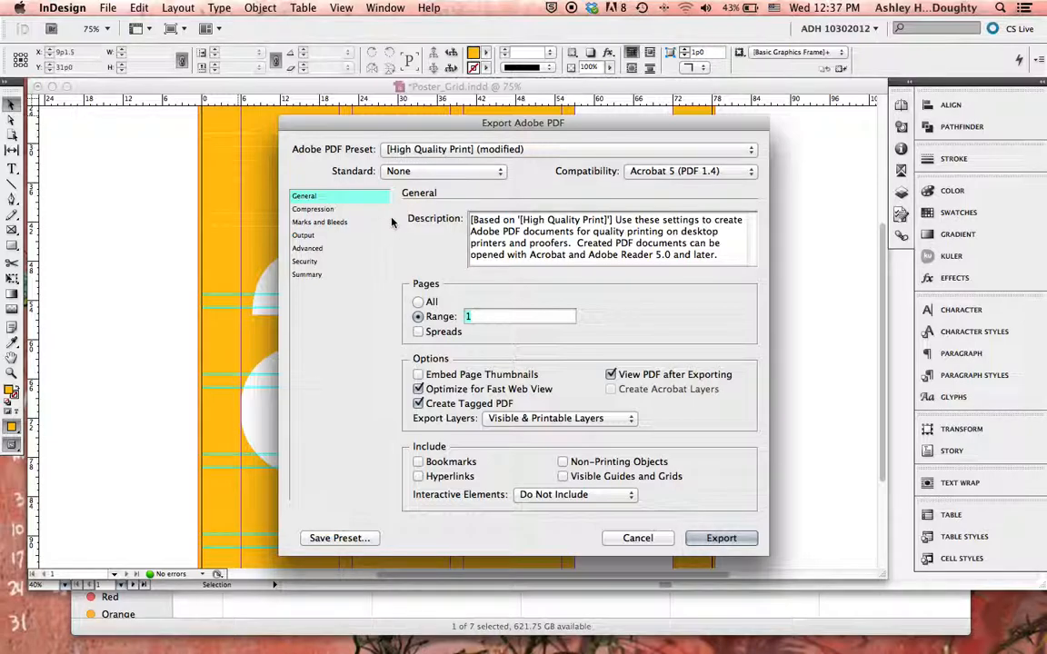
Step: Export the PDF with crop marks included and the document bleed settings used
click(356, 211)
click(351, 224)
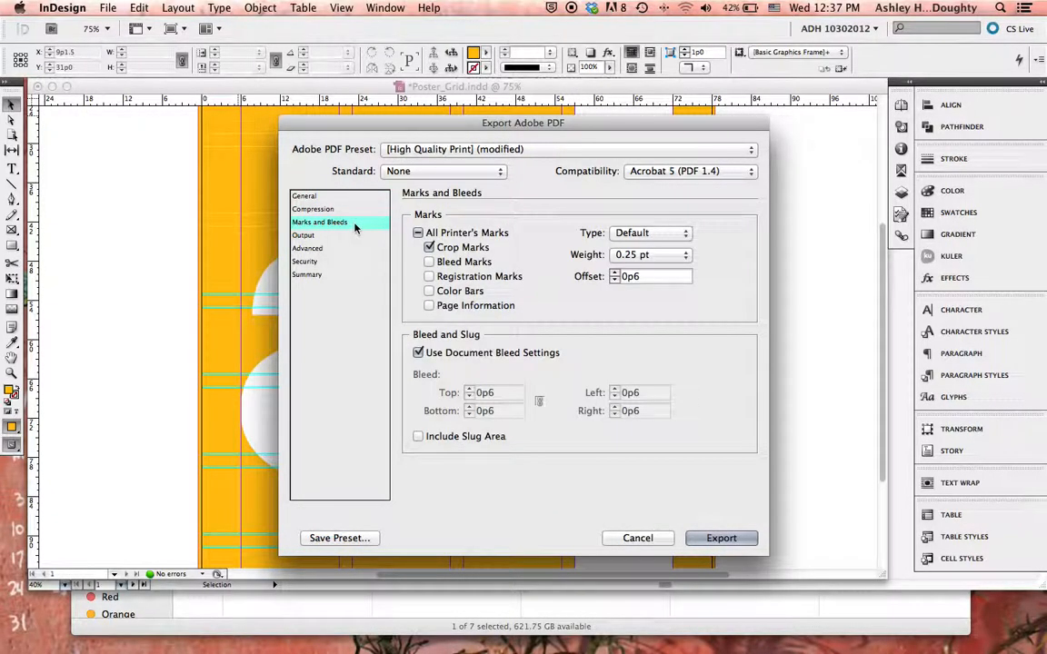
click(429, 248)
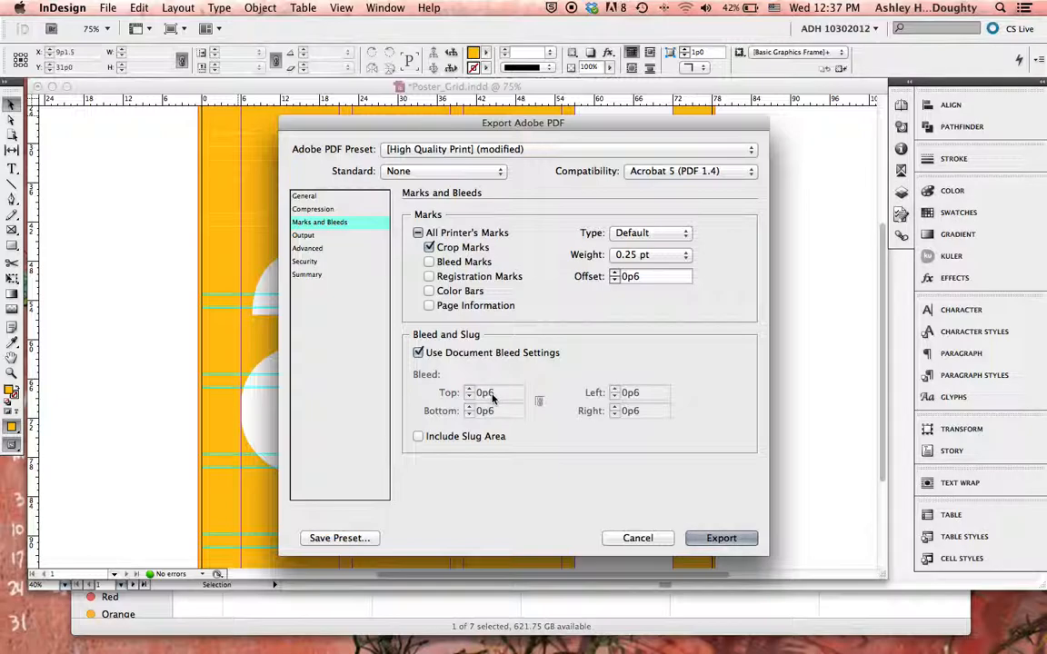
click(718, 537)
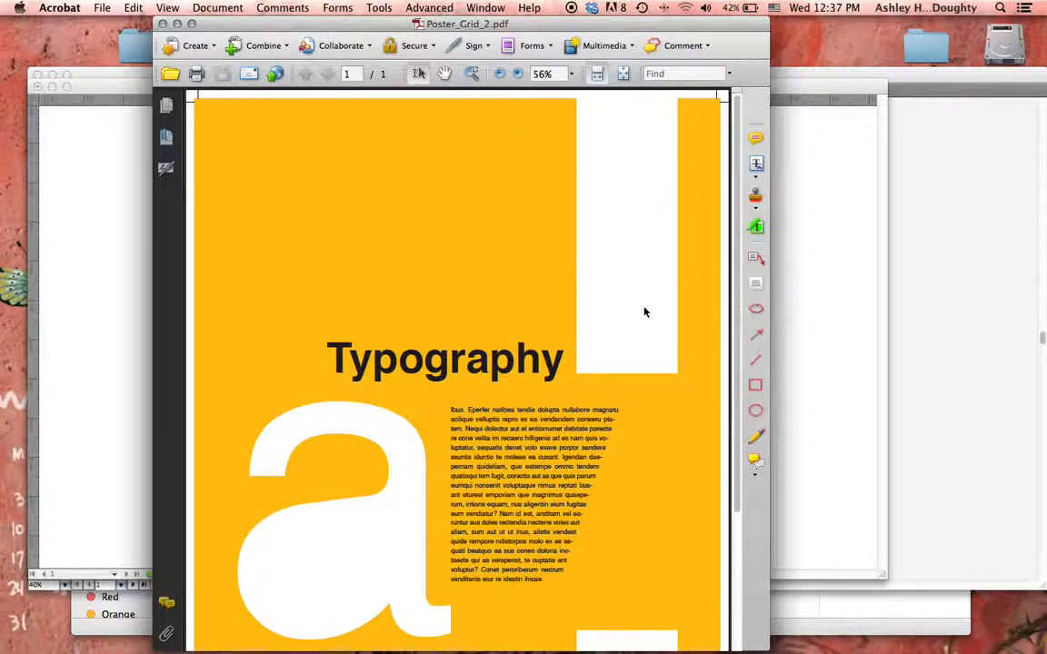
Step: Look over the exported PDF down to its lower crop marks, and switch to Illustrator without updating the modified links
scroll(644, 312, down, 5)
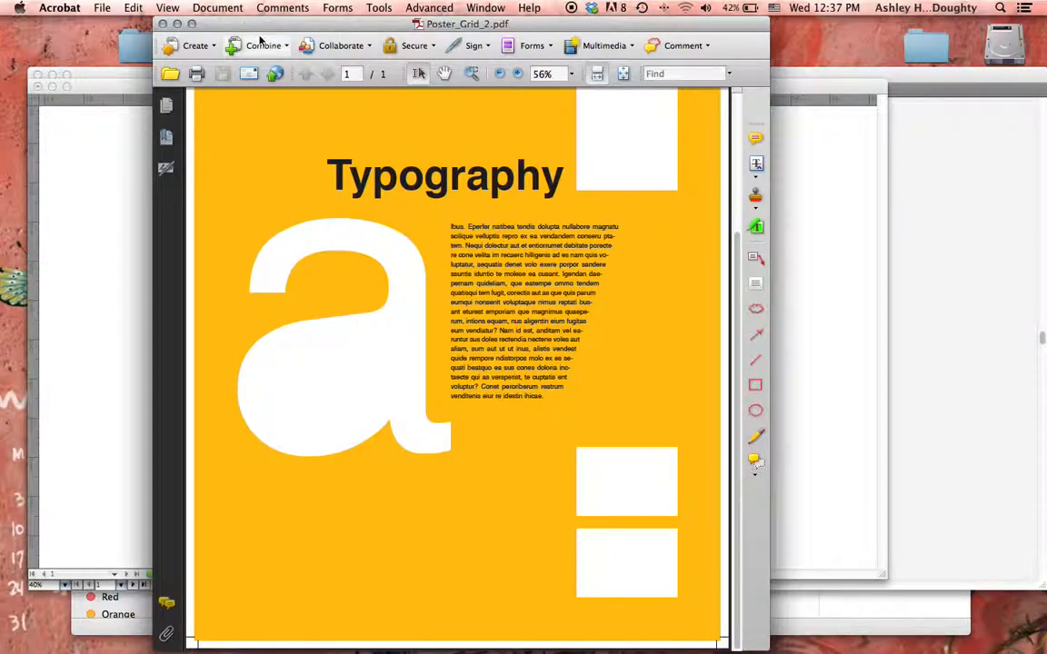
click(64, 8)
click(80, 106)
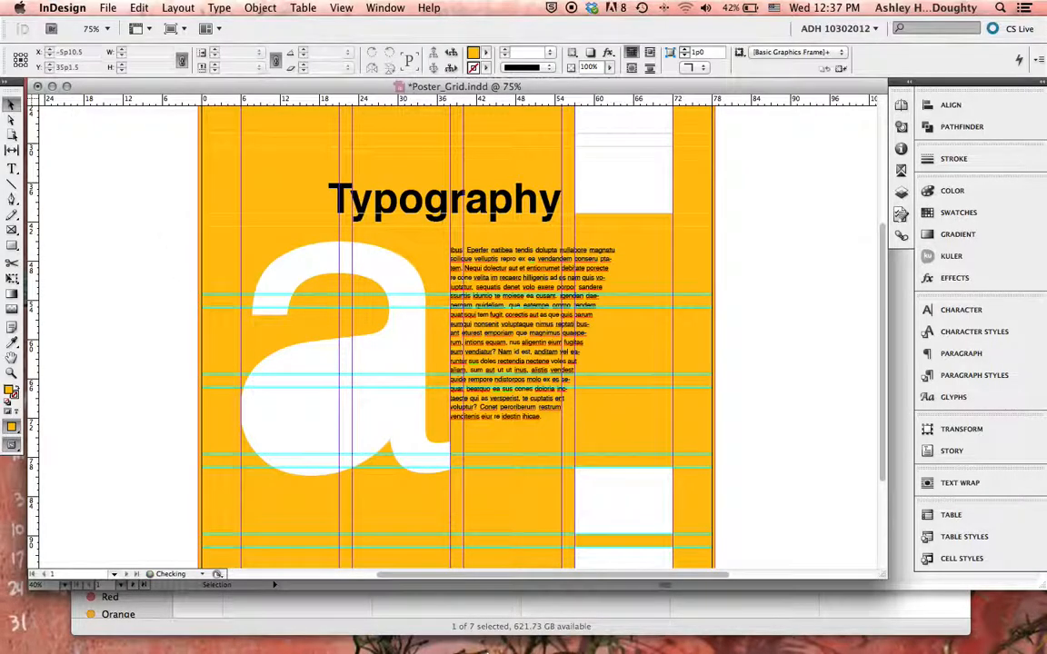
click(444, 626)
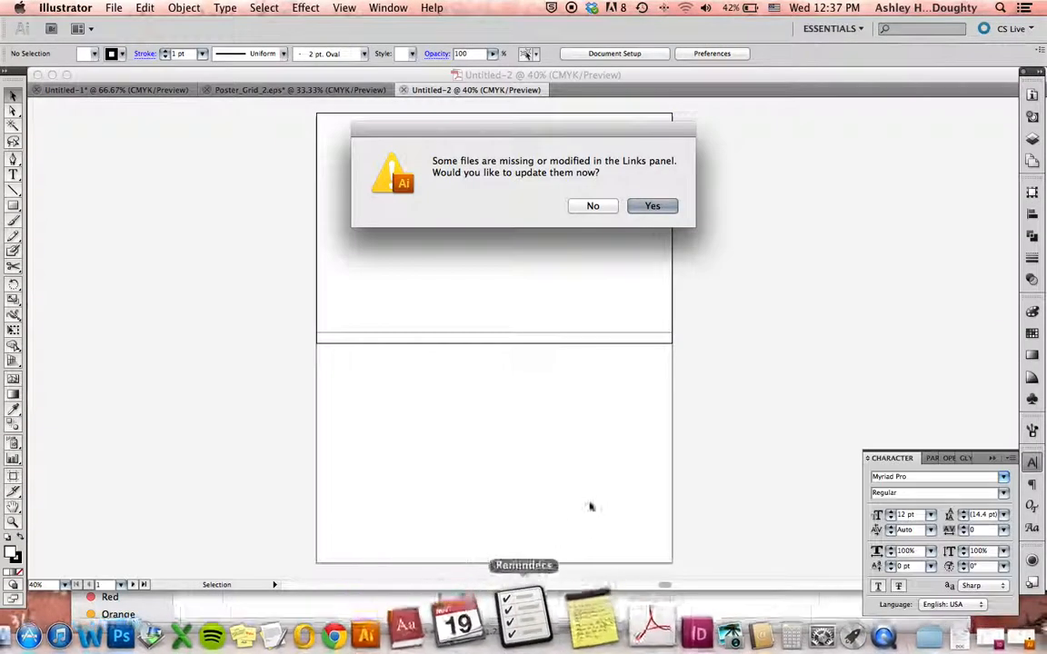
click(592, 206)
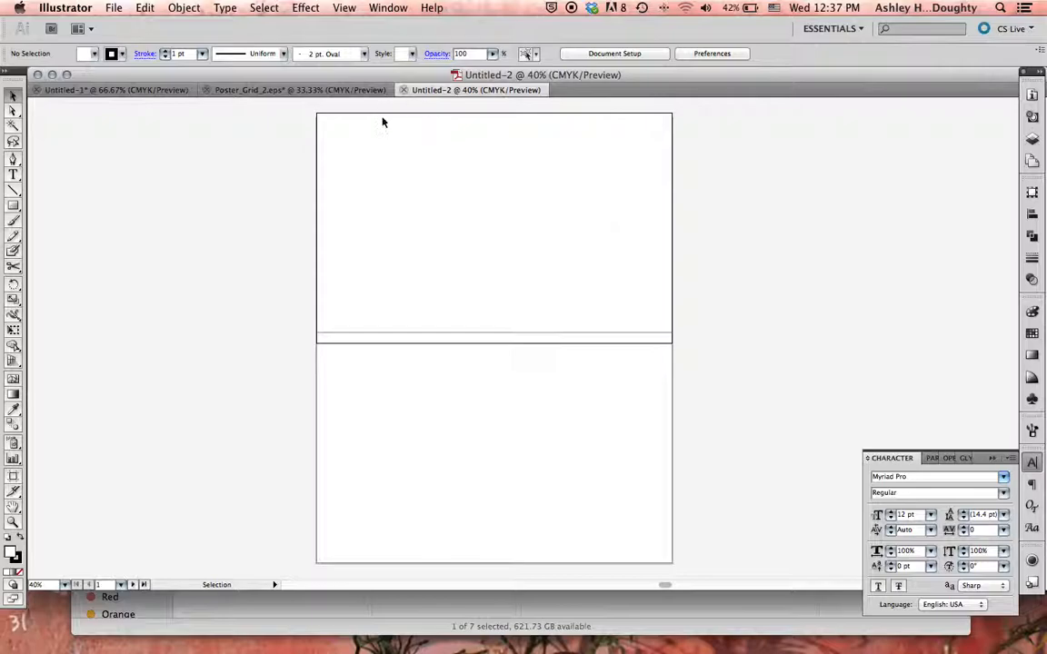
Step: Place Poster_Grid_2.pdf from the Demos folder as a linked file in the two-artboard document, cropped to Media
click(115, 8)
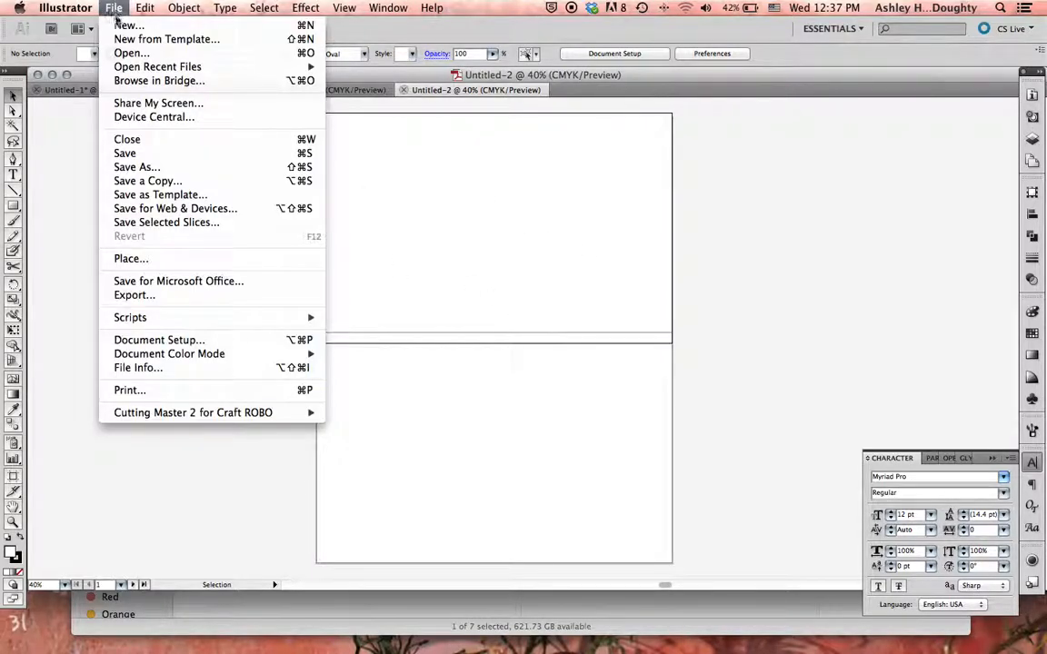
click(218, 260)
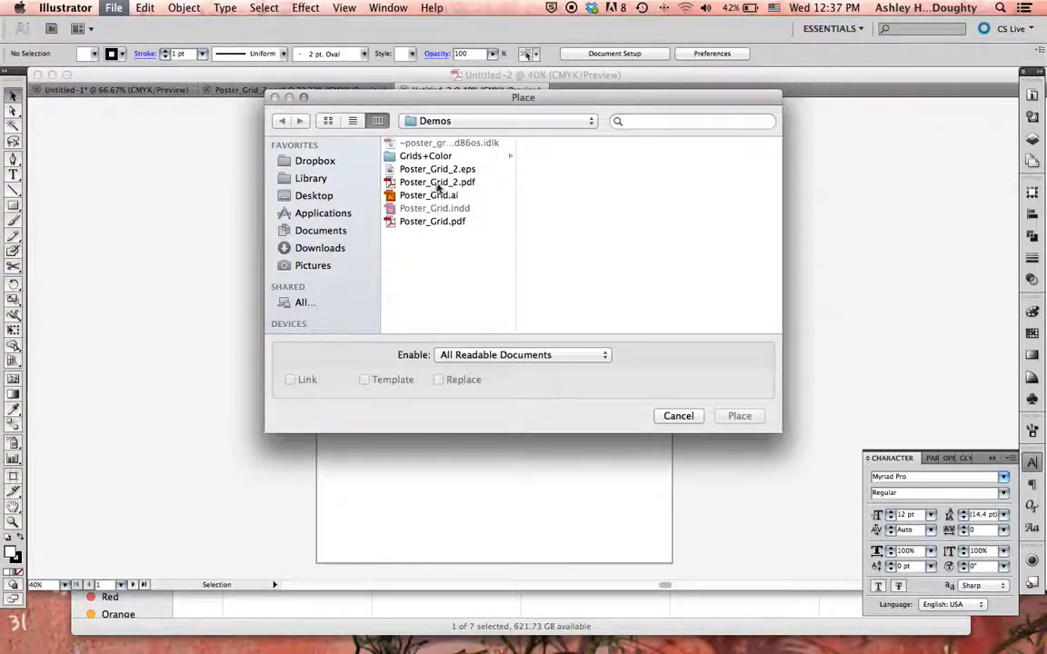
click(467, 184)
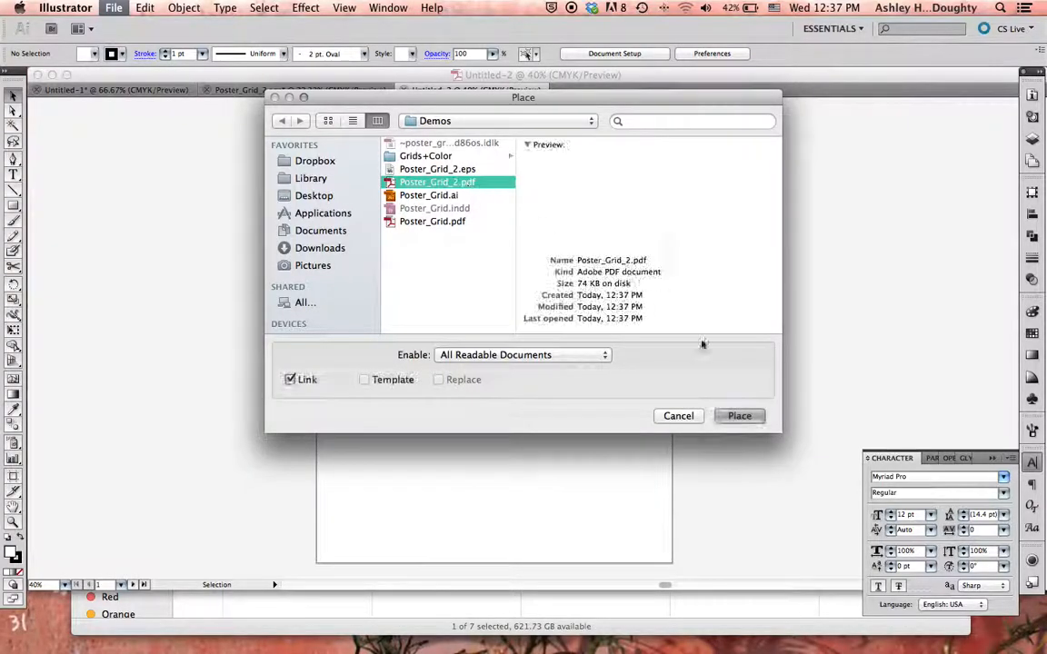
click(740, 416)
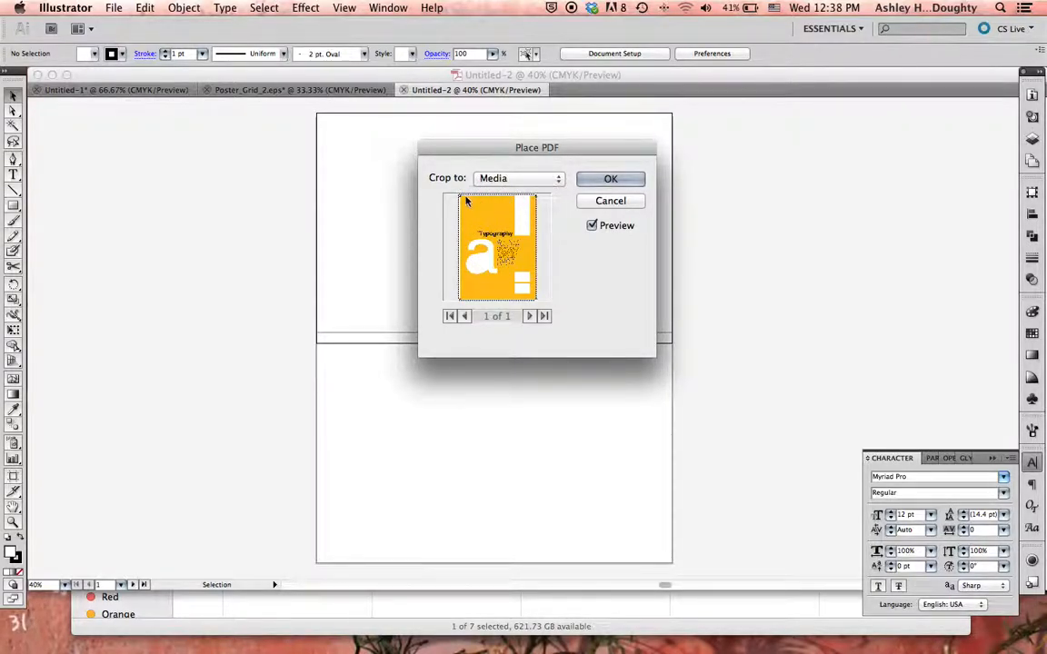
click(628, 179)
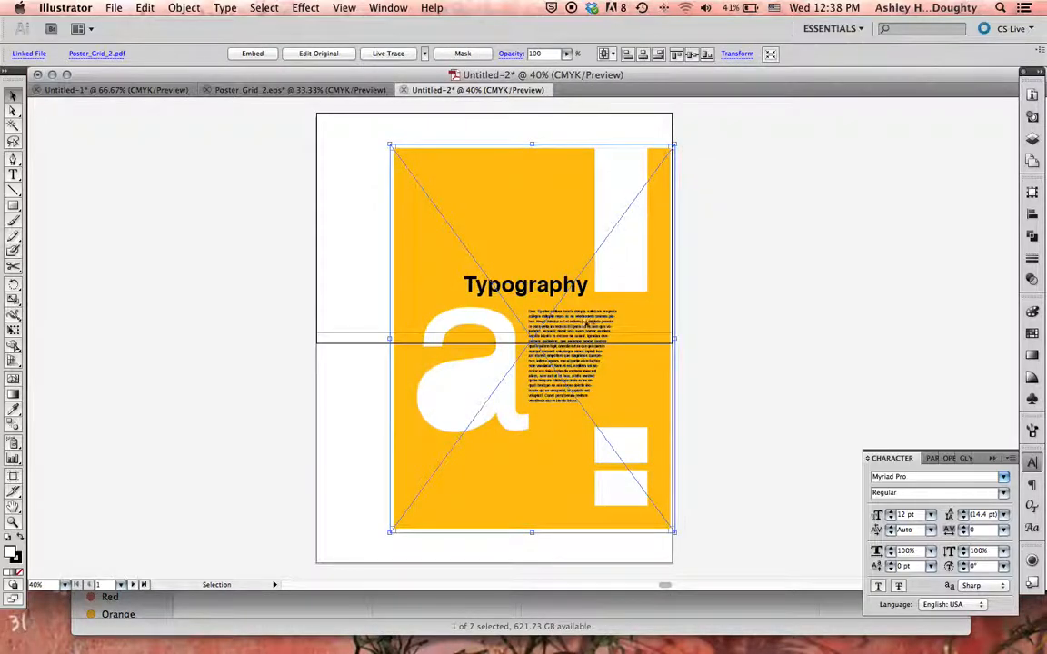
Step: Move the placed poster so it is centred horizontally and spans both overlapping artboards
drag(623, 291, 601, 309)
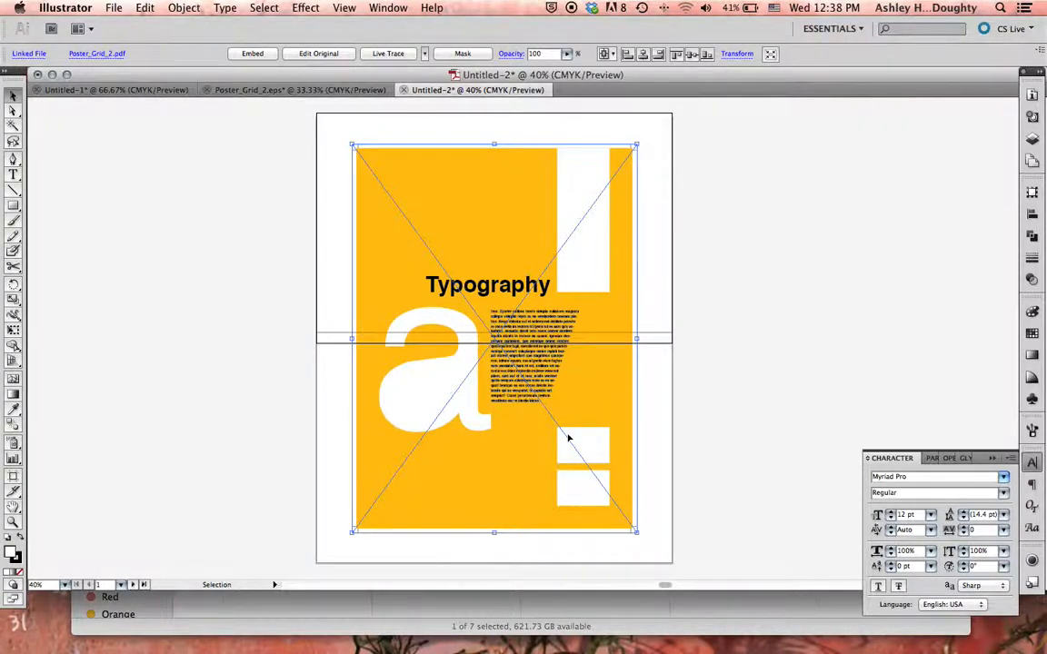
drag(537, 456, 528, 460)
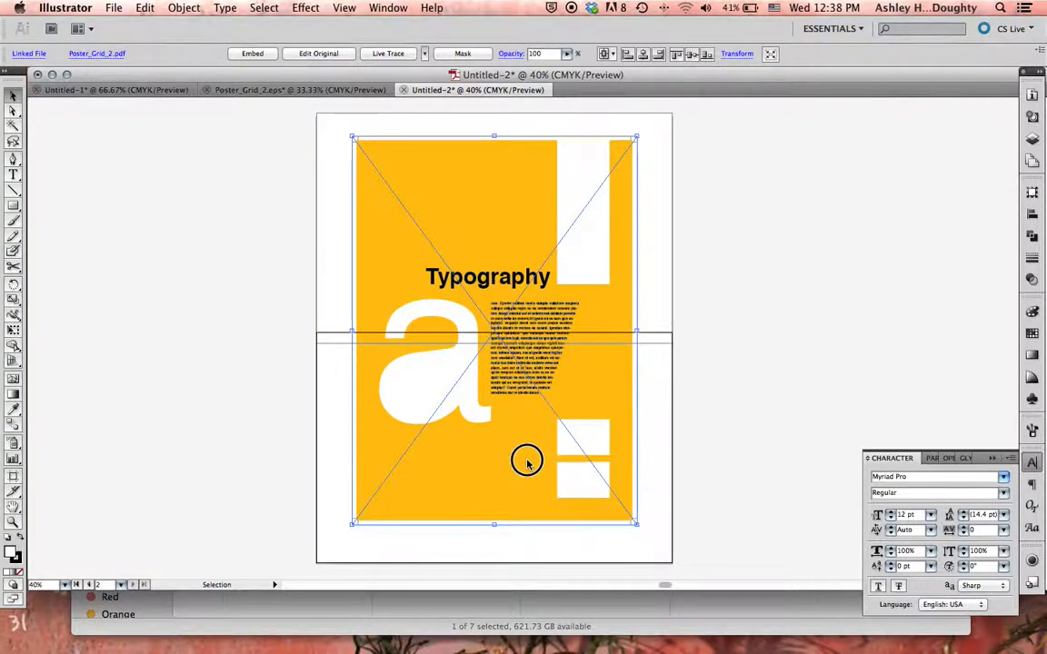
click(526, 462)
drag(525, 461, 527, 466)
Step: Fine-tune the poster's vertical position so the lower artboard's top edge runs between two lines of body text
key(super+equal)
key(super+equal)
key(super+equal)
key(super+equal)
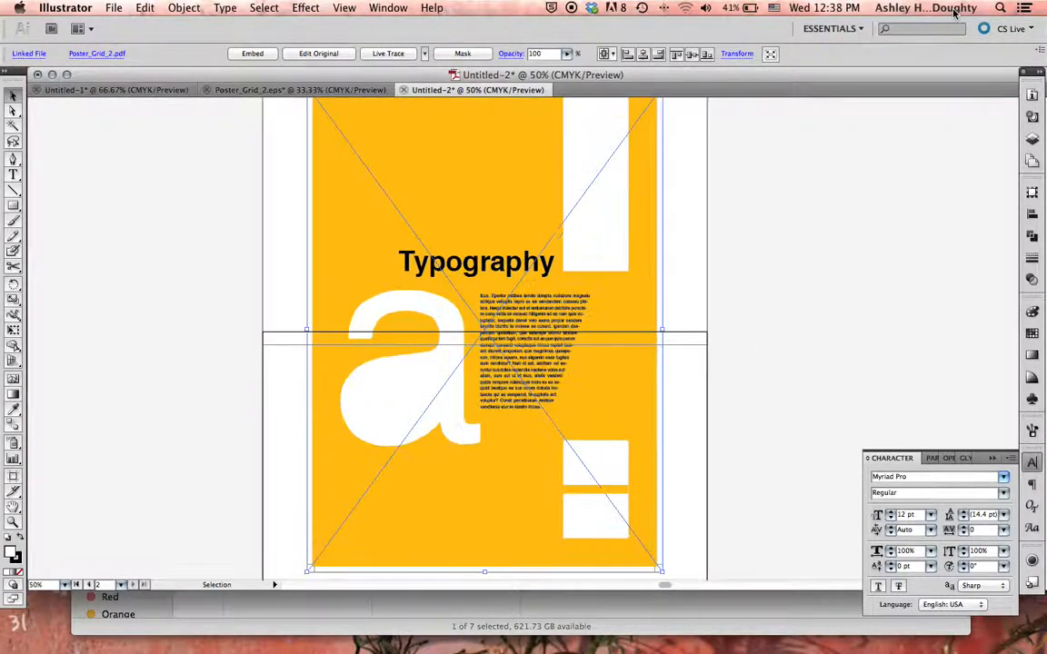
drag(561, 430, 562, 435)
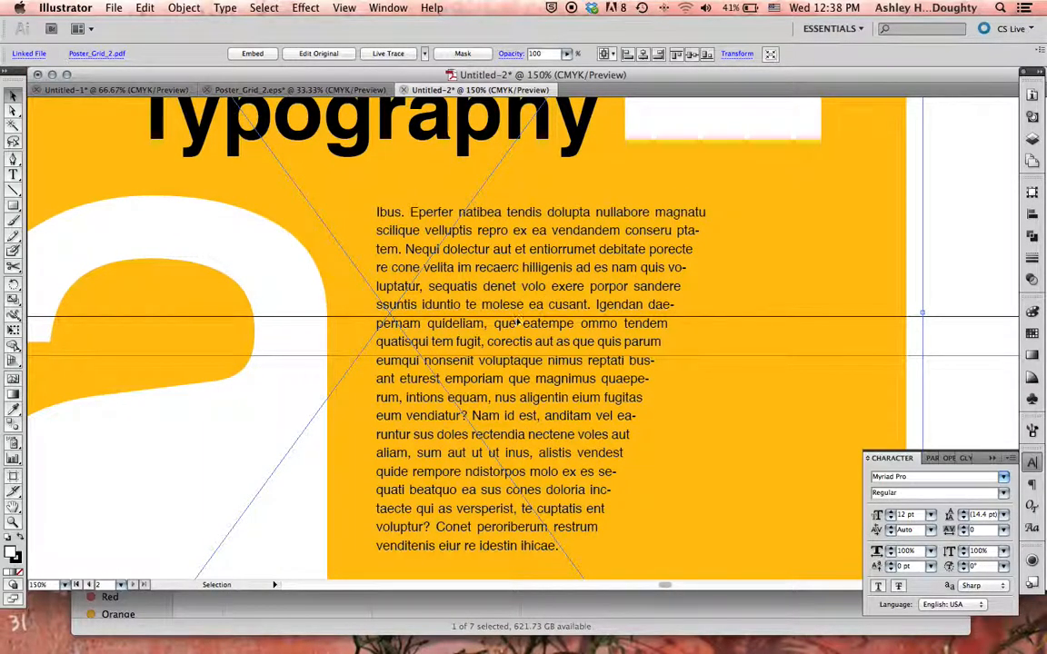
drag(511, 380, 509, 382)
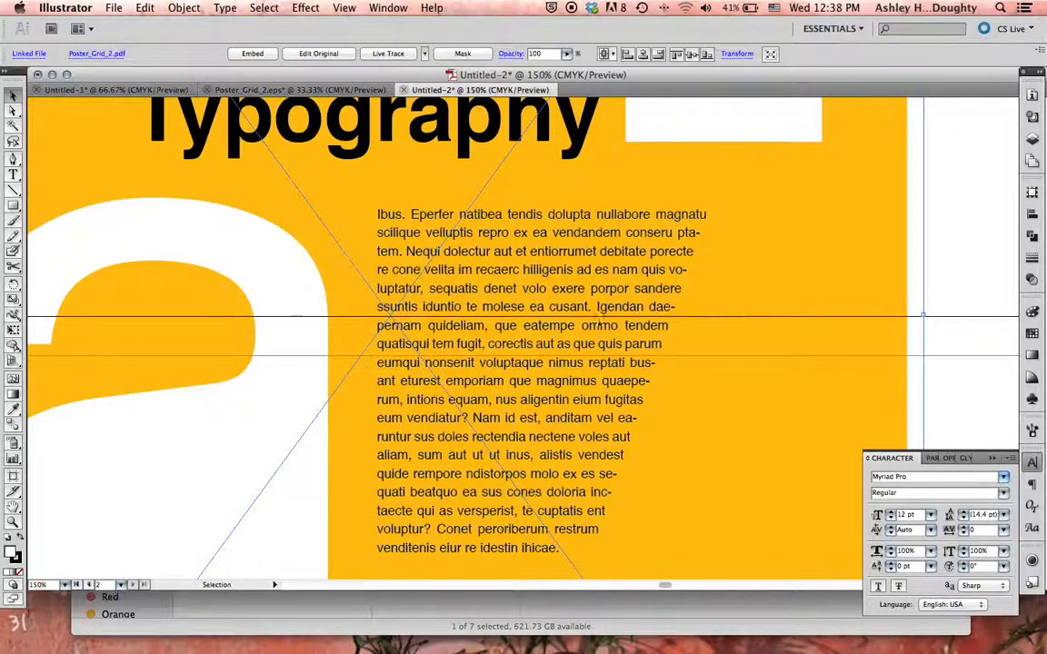
Step: Examine where the artboard overlap crosses the large letter a and the body text, and deselect the poster
scroll(386, 353, left, 10)
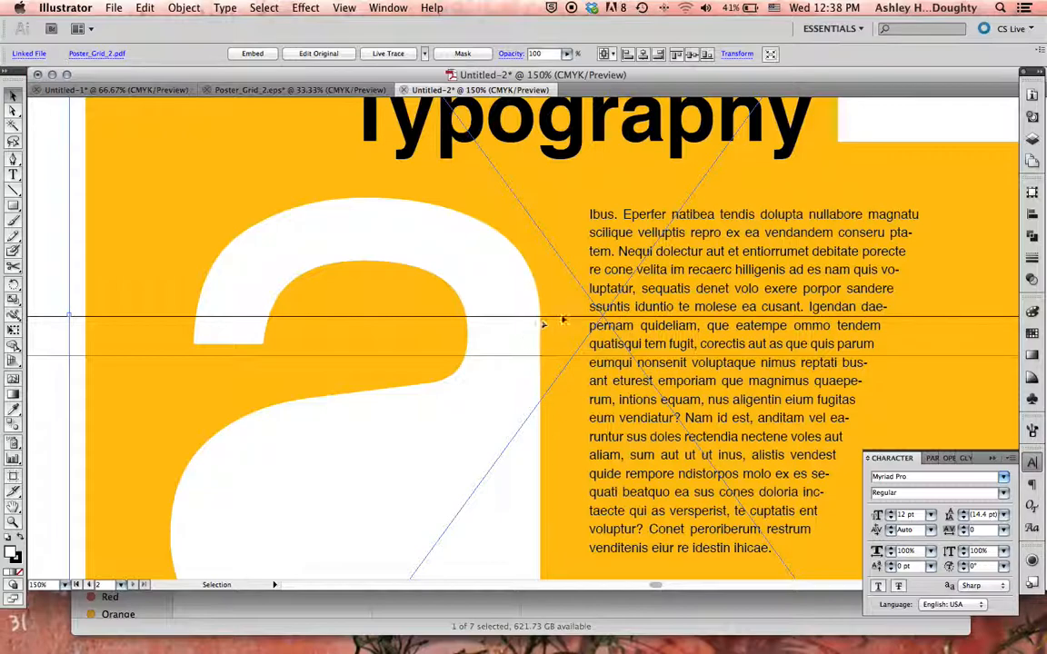
key(super+minus)
key(super+minus)
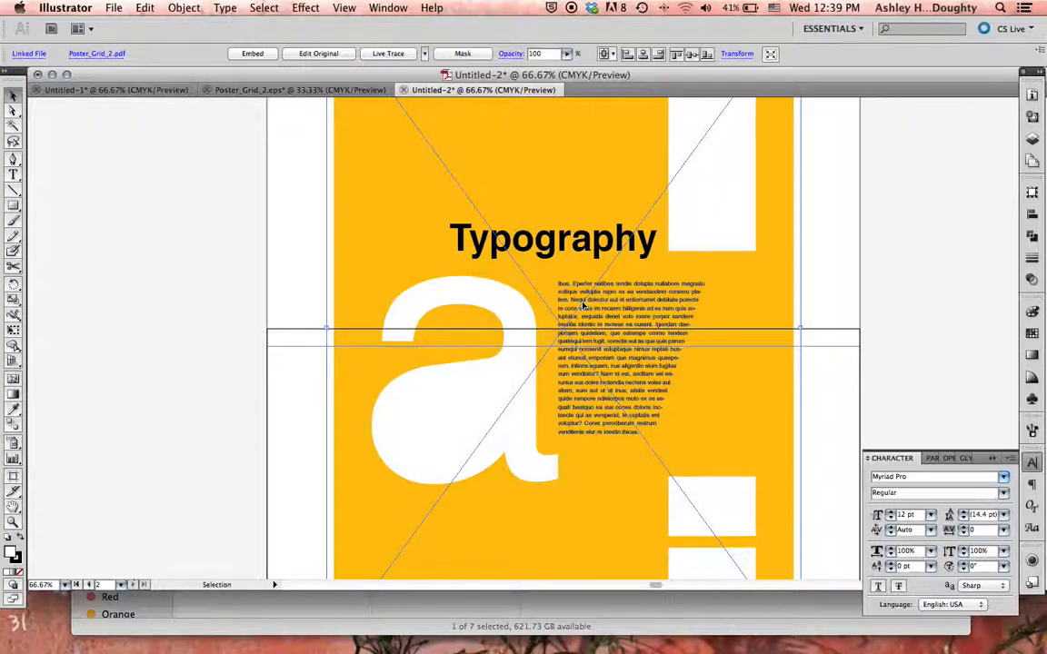
scroll(700, 259, down, 5)
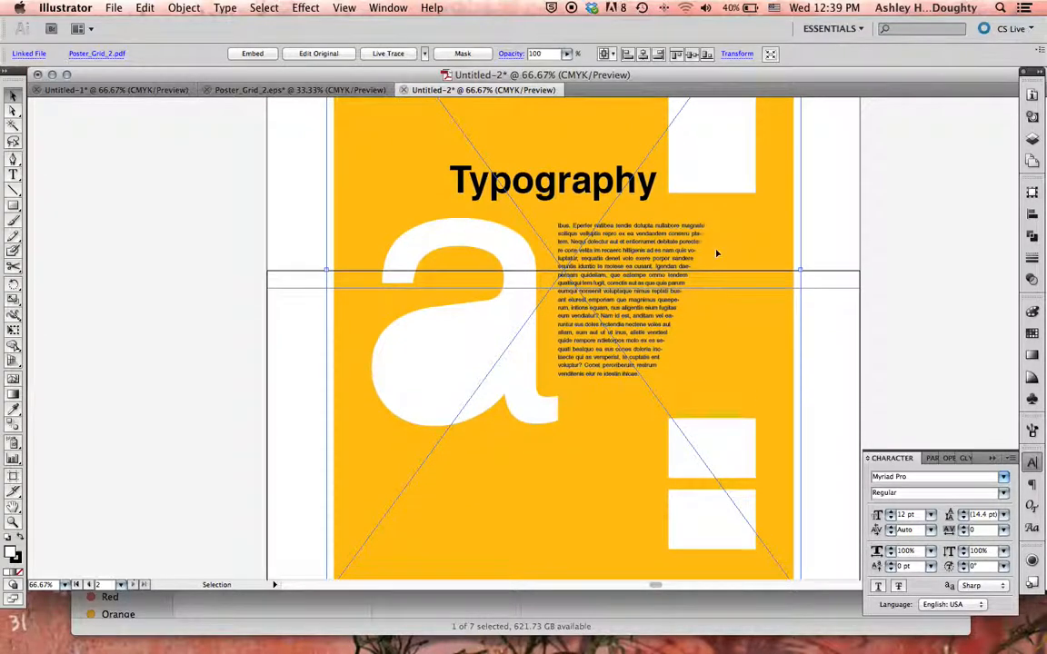
scroll(815, 224, up, 10)
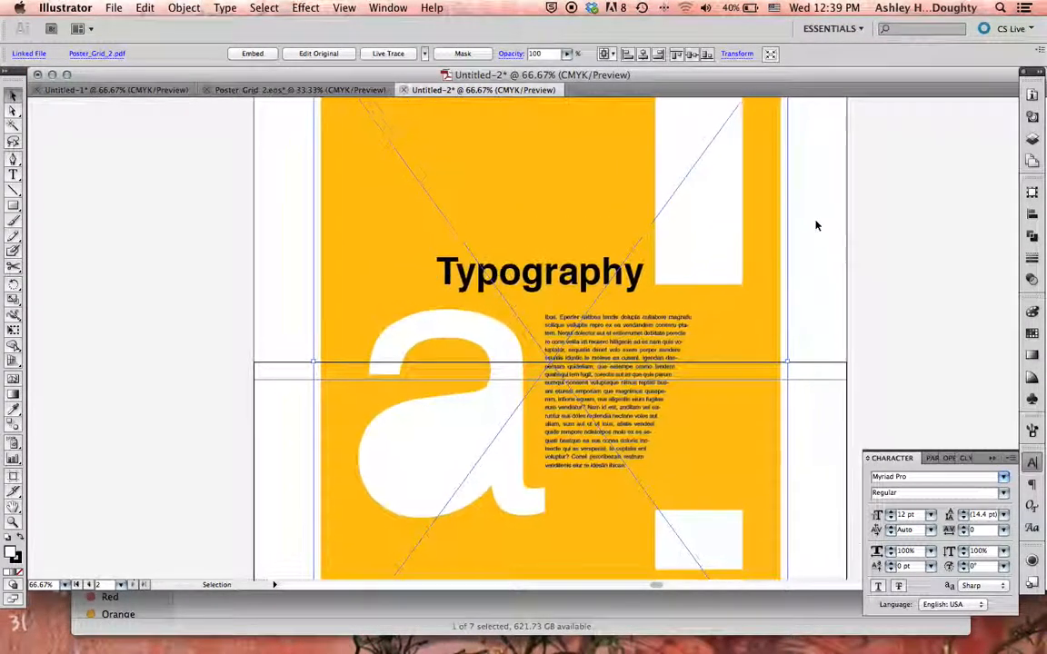
scroll(815, 225, up, 2)
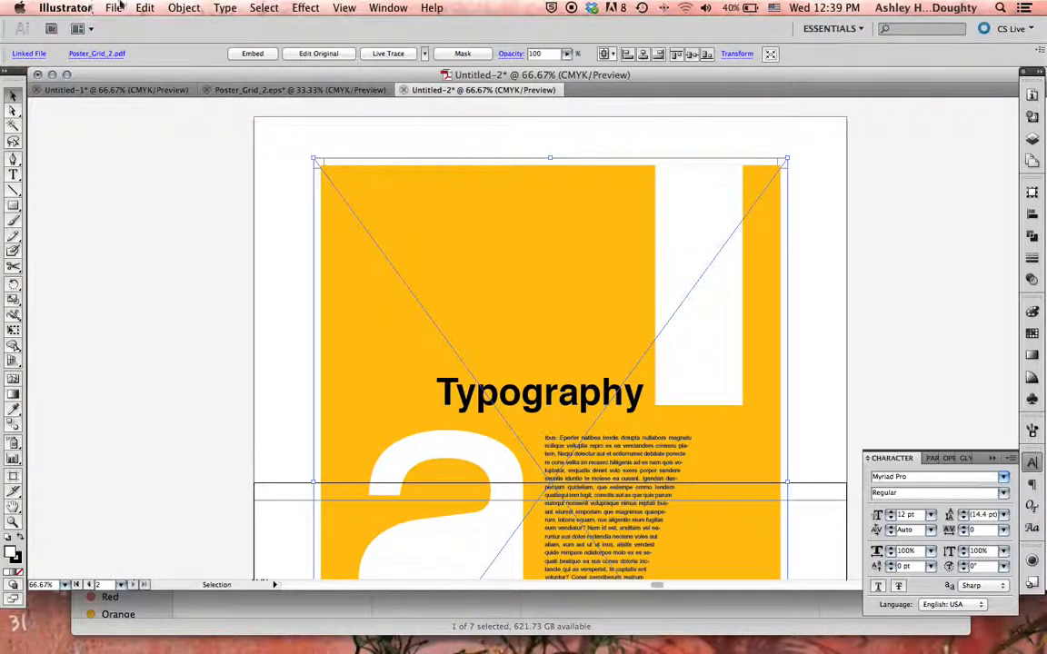
click(205, 140)
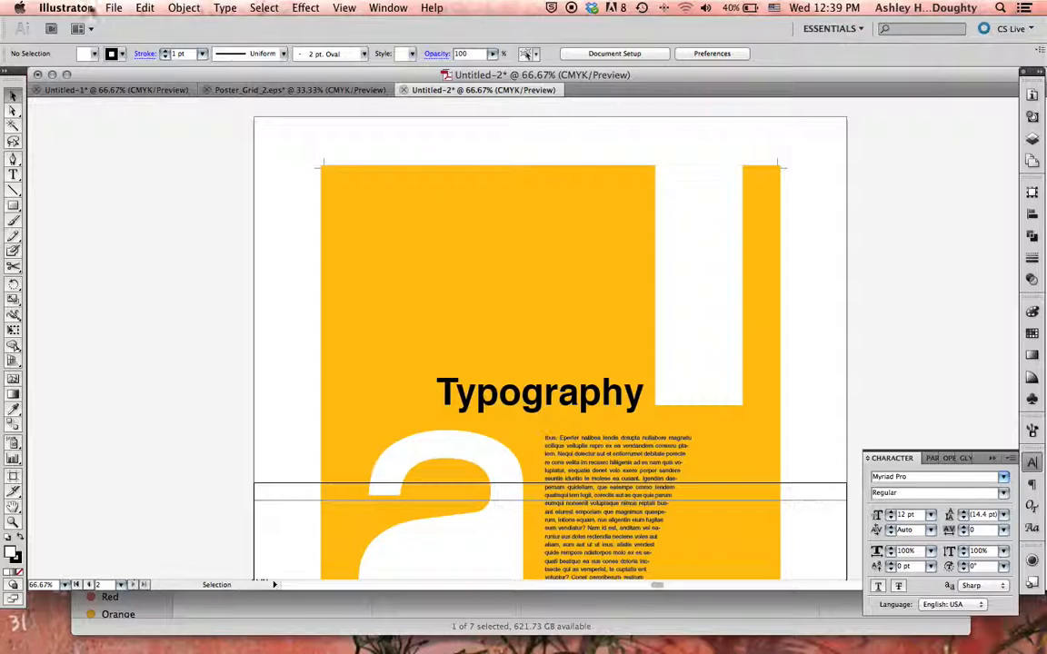
Step: Open the print settings and set the page setup's paper size to Tabloid
click(113, 8)
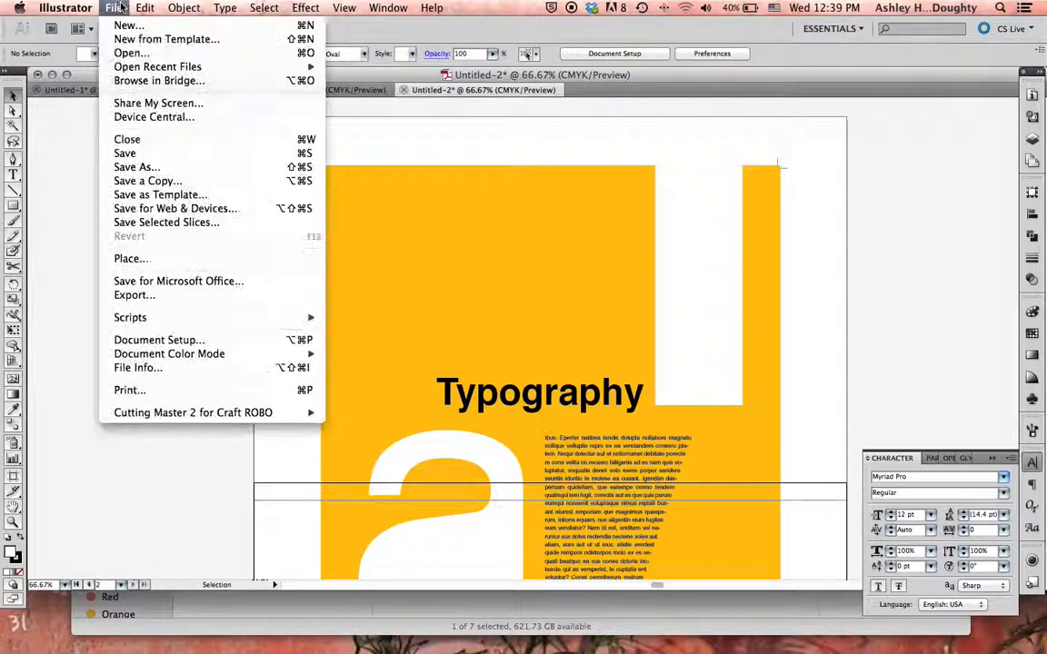
click(208, 390)
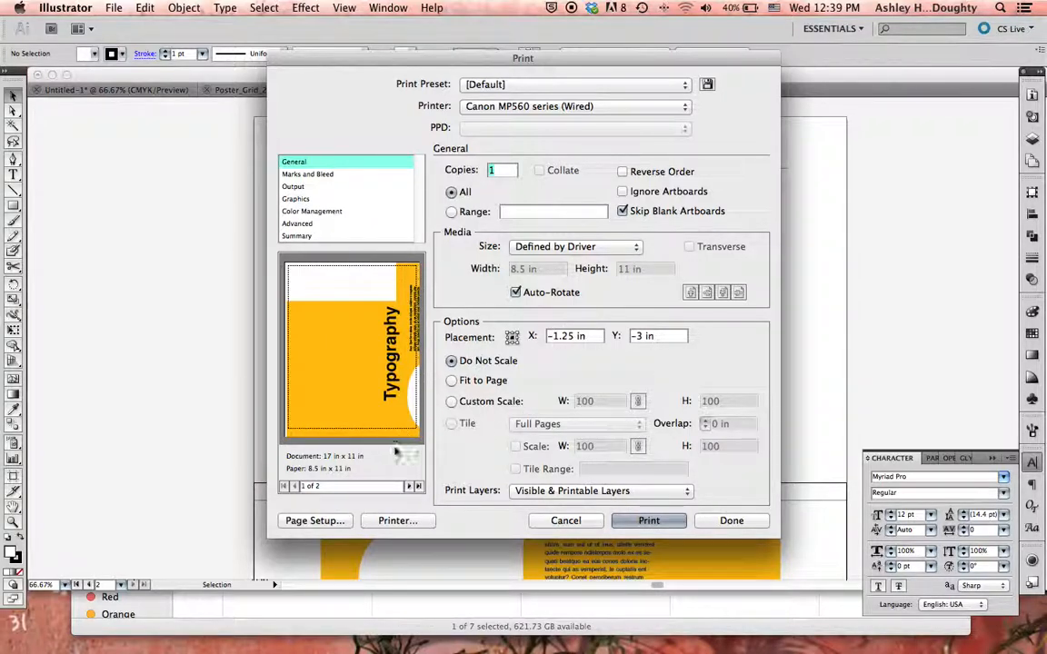
click(315, 521)
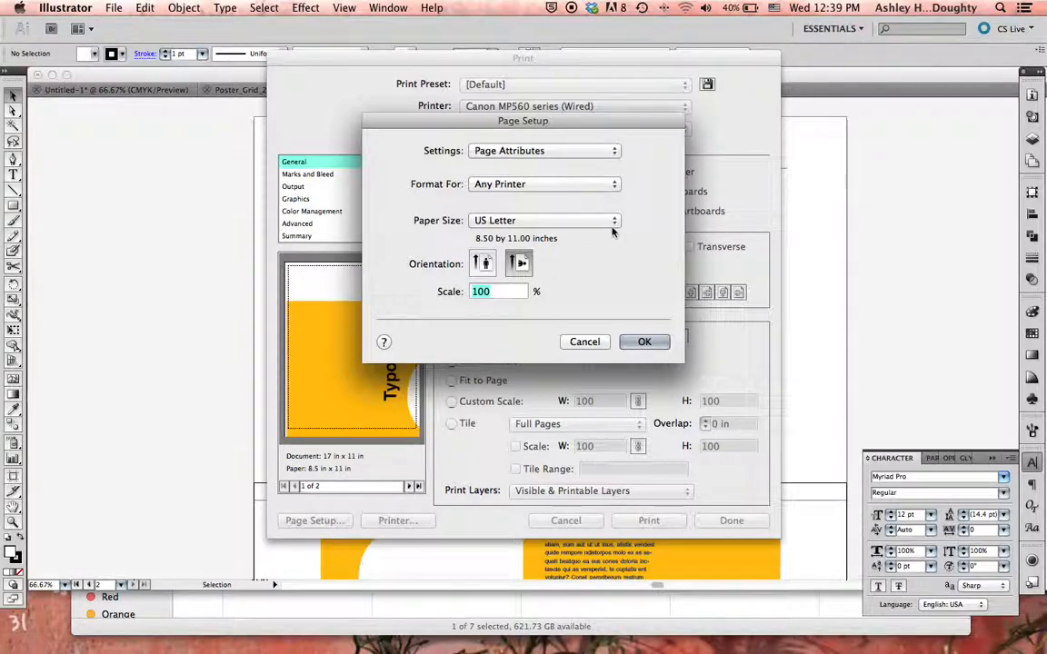
click(548, 221)
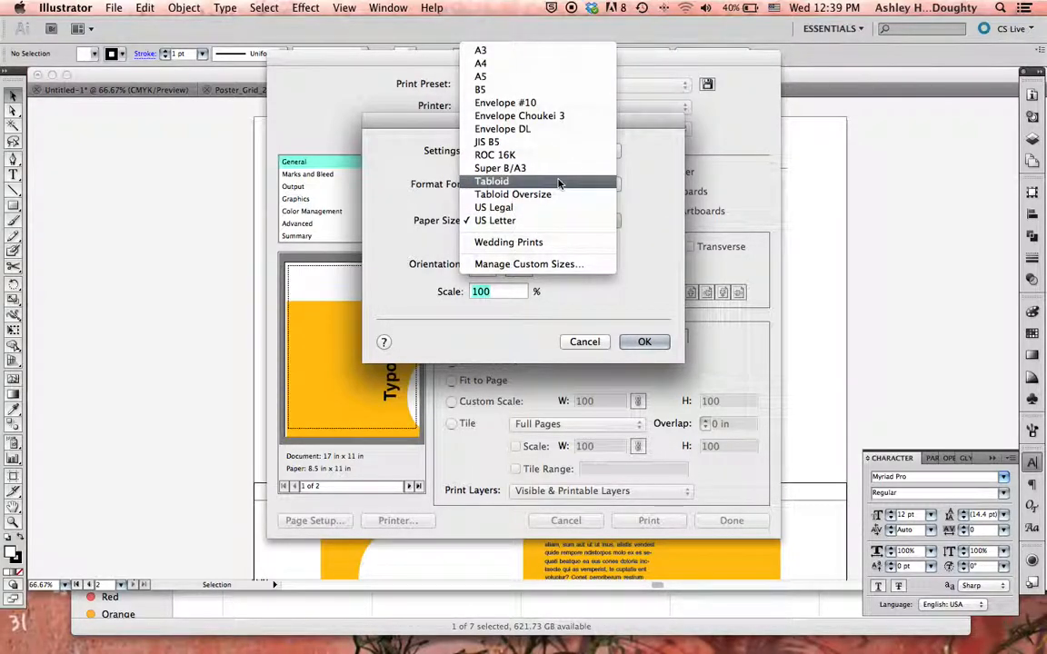
click(550, 181)
click(642, 341)
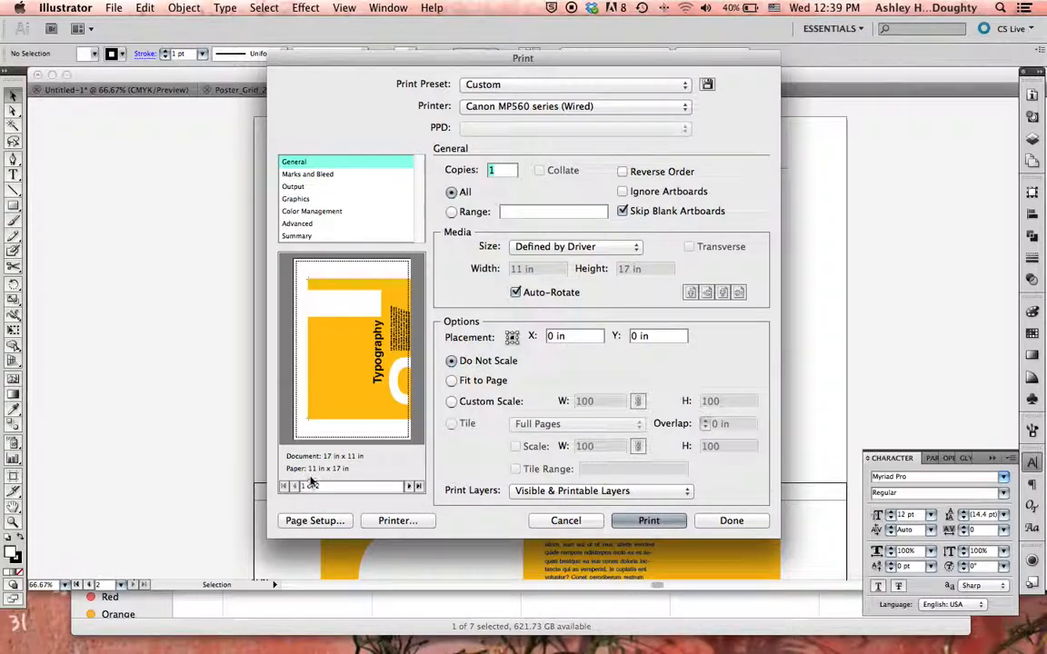
Step: Compare both artboard pages in the print preview, check the overlap between them, and keep the print settings without printing
drag(396, 63, 748, 88)
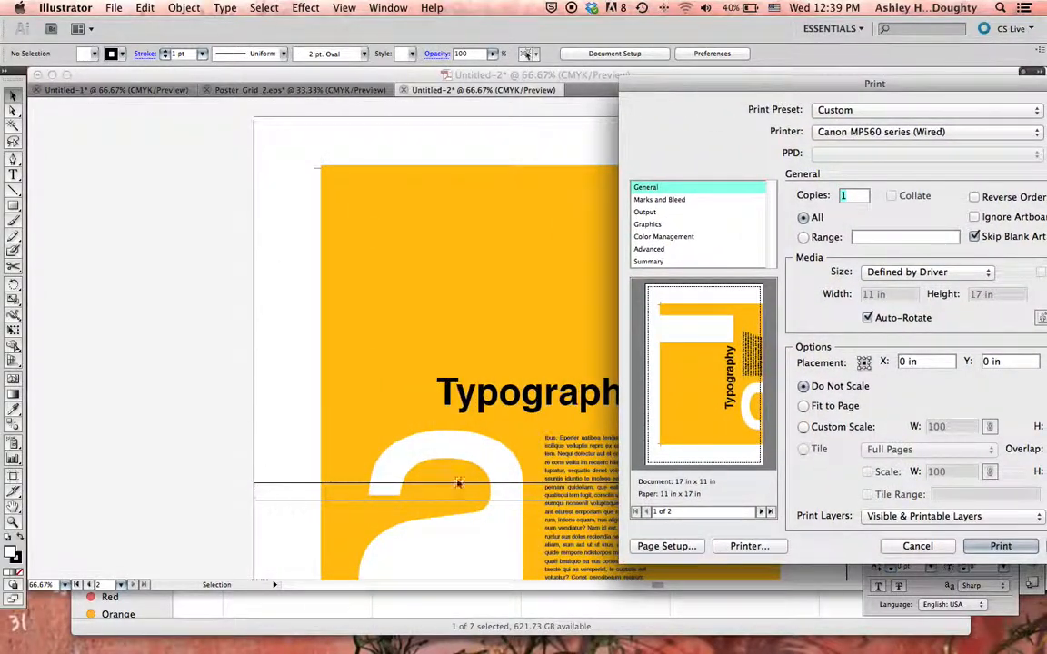
drag(719, 85, 370, 71)
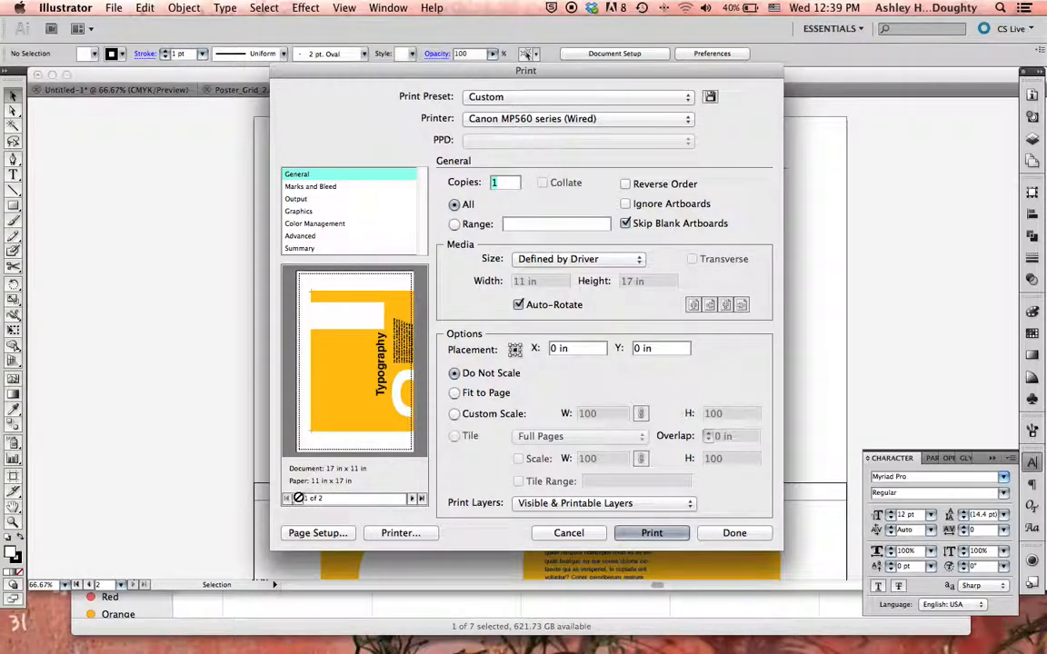
click(412, 499)
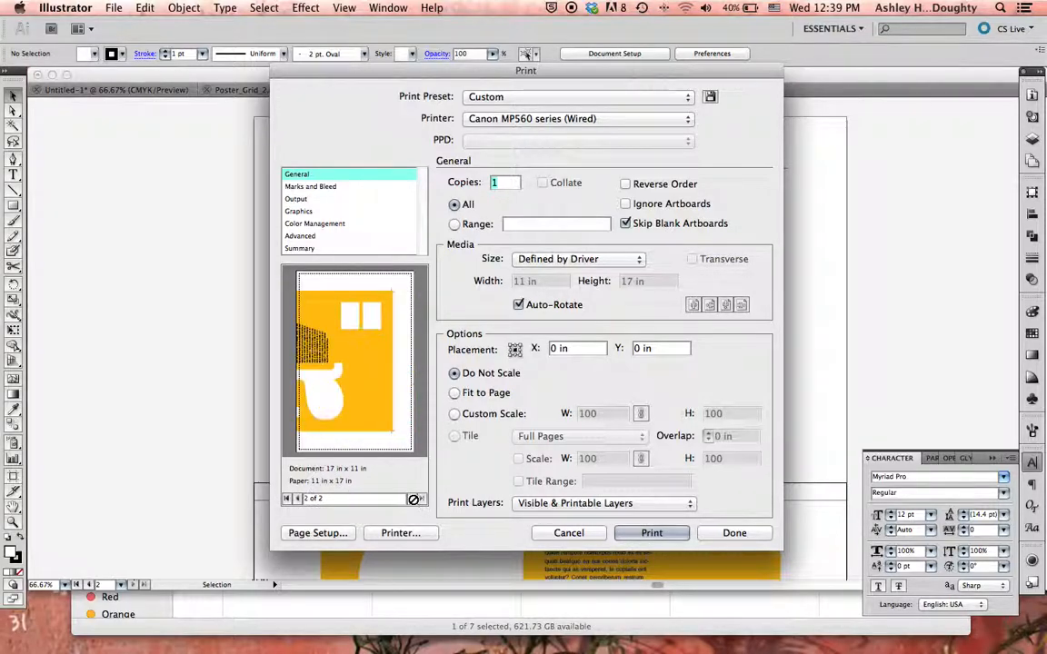
click(296, 498)
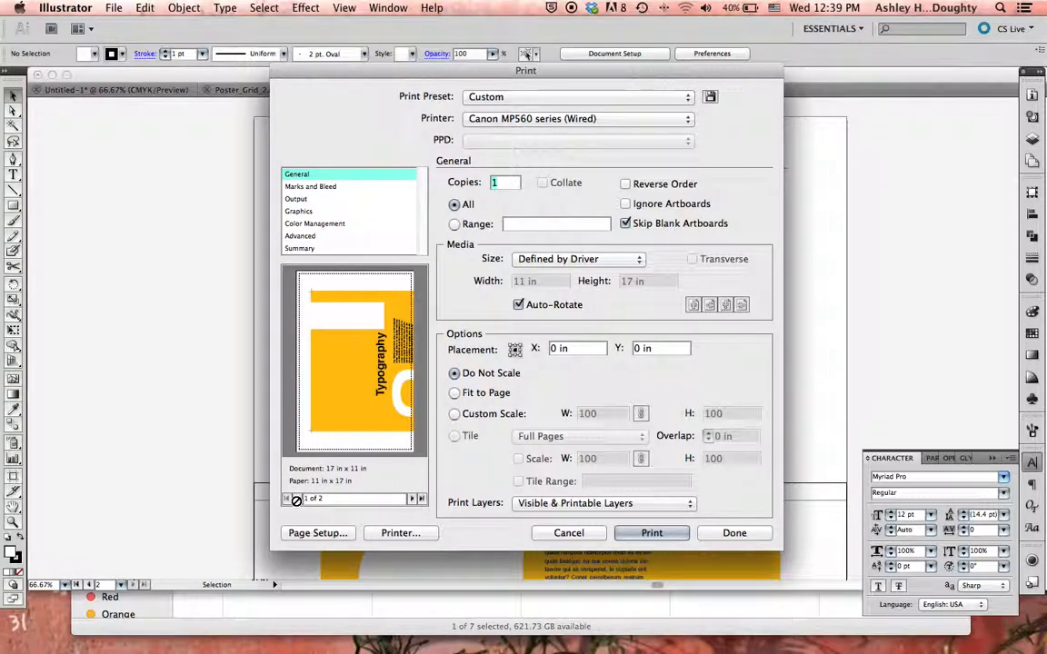
click(414, 499)
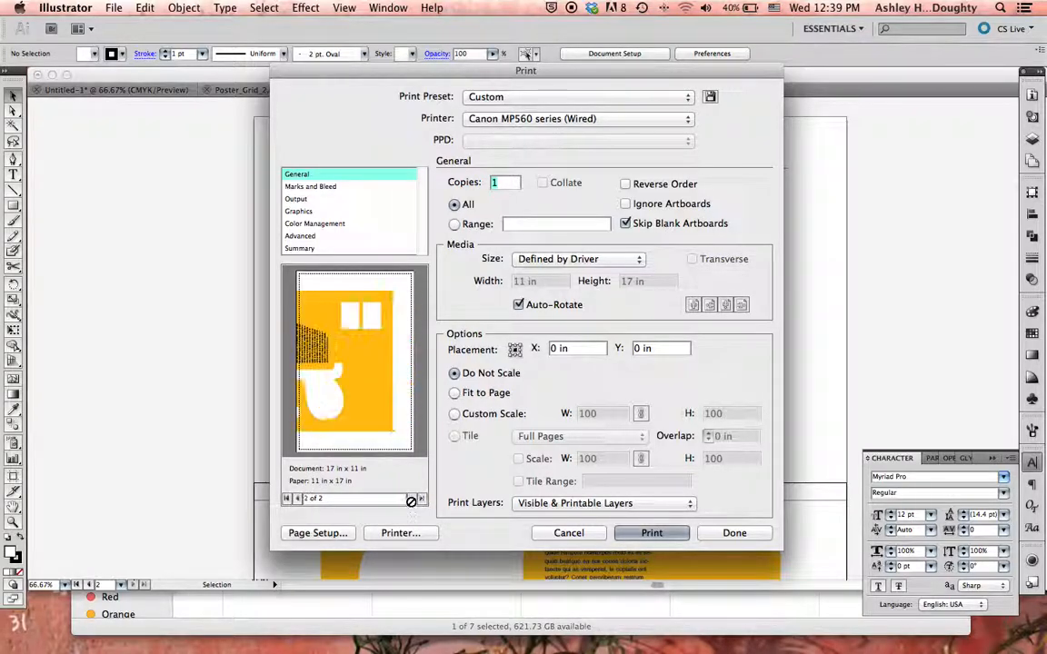
click(298, 499)
click(411, 498)
click(298, 499)
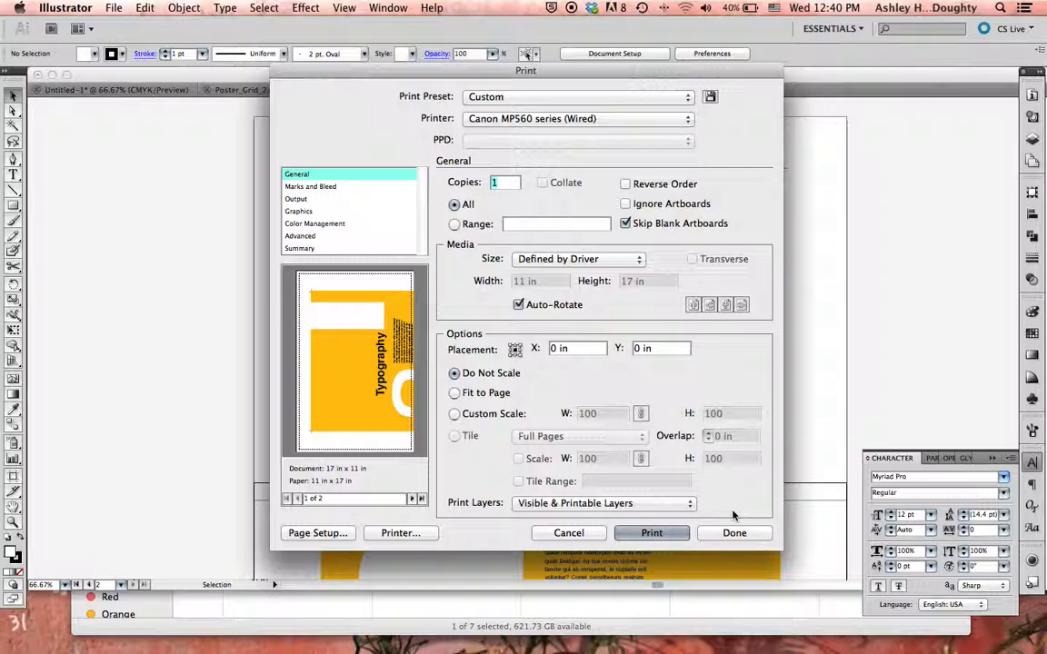
click(734, 532)
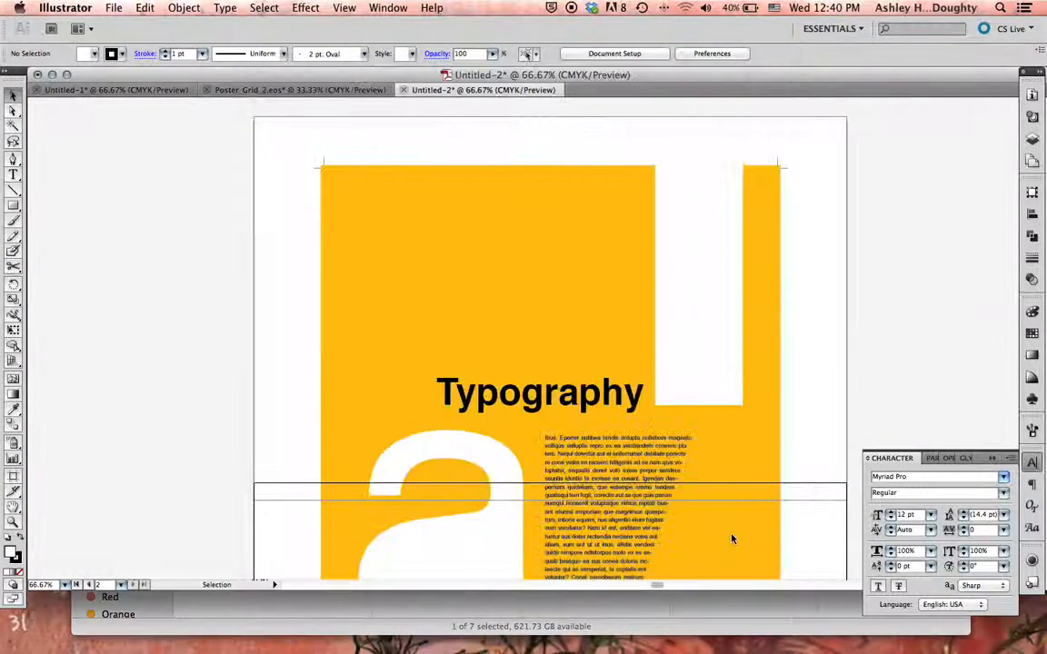
Step: Switch to the Poster_Grid_2.eps document and examine its single artboard's size and bleed edges
click(329, 92)
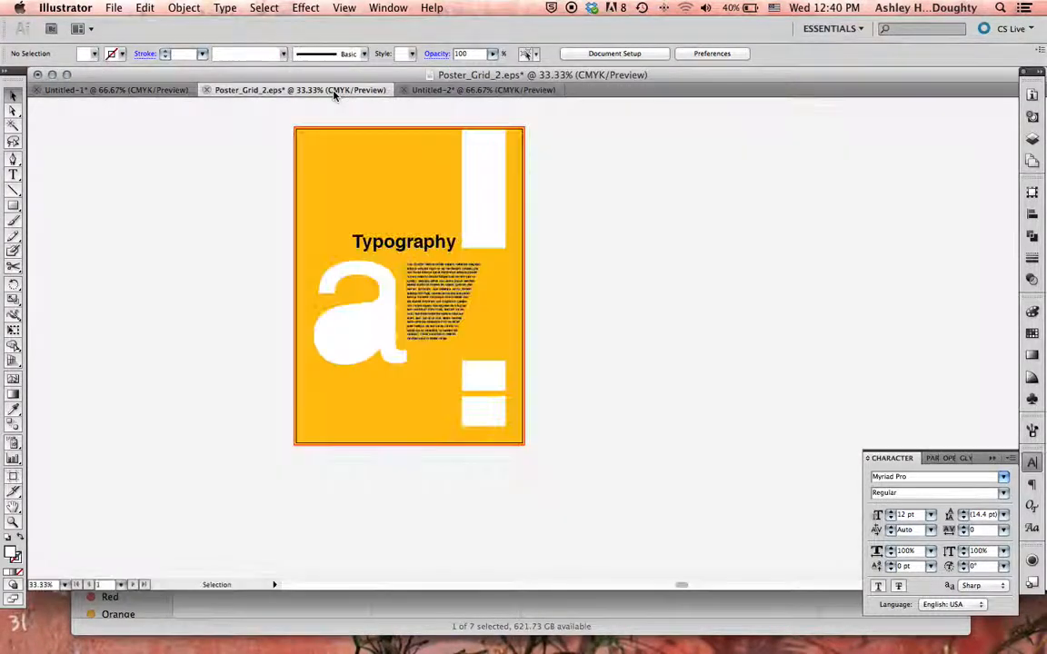
scroll(627, 185, up, 3)
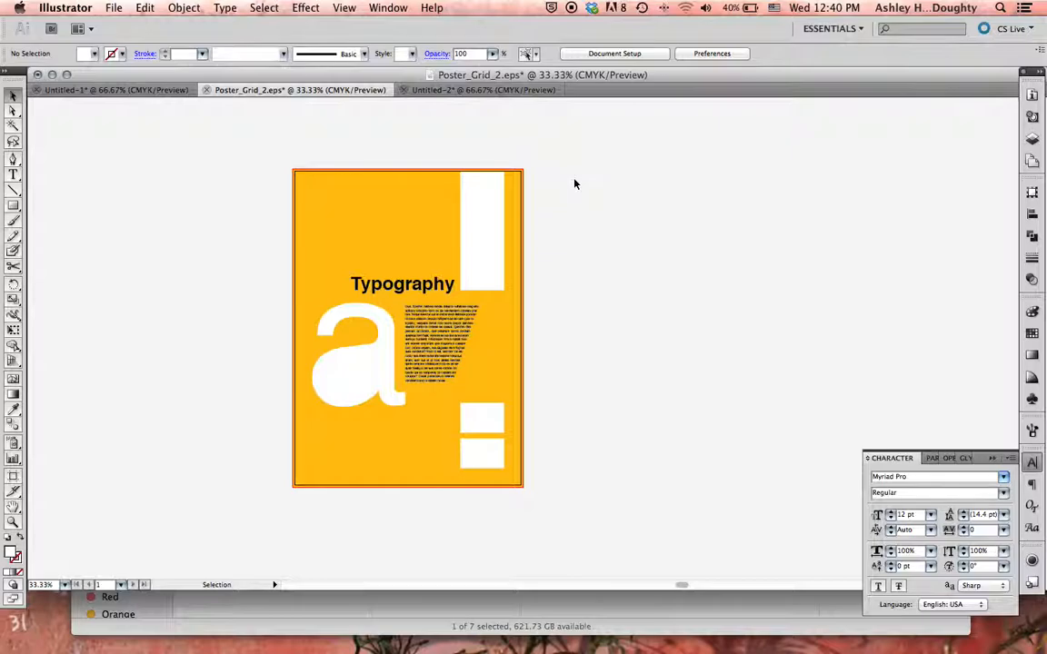
key(super+equal)
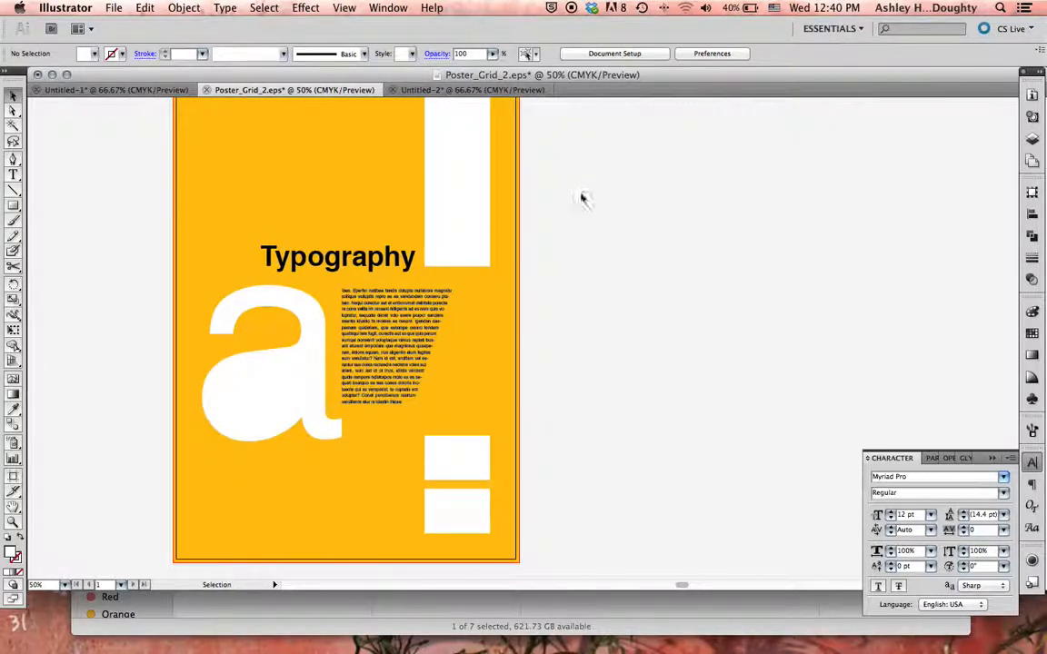
scroll(582, 196, up, 1)
scroll(583, 196, up, 1)
scroll(583, 196, left, 1)
click(13, 476)
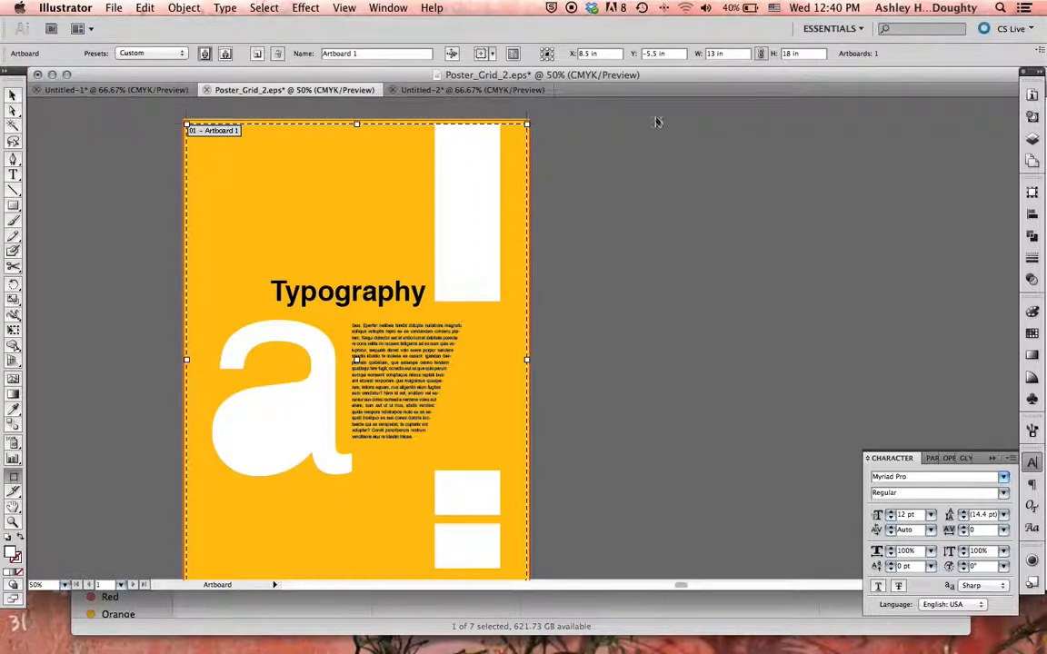
scroll(474, 221, down, 3)
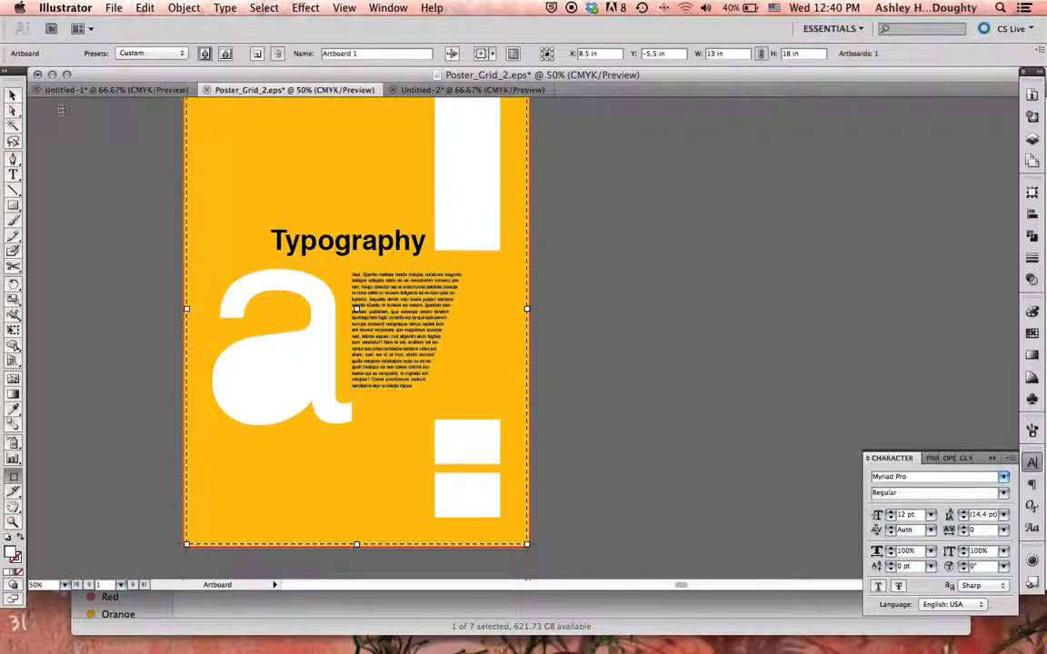
click(13, 95)
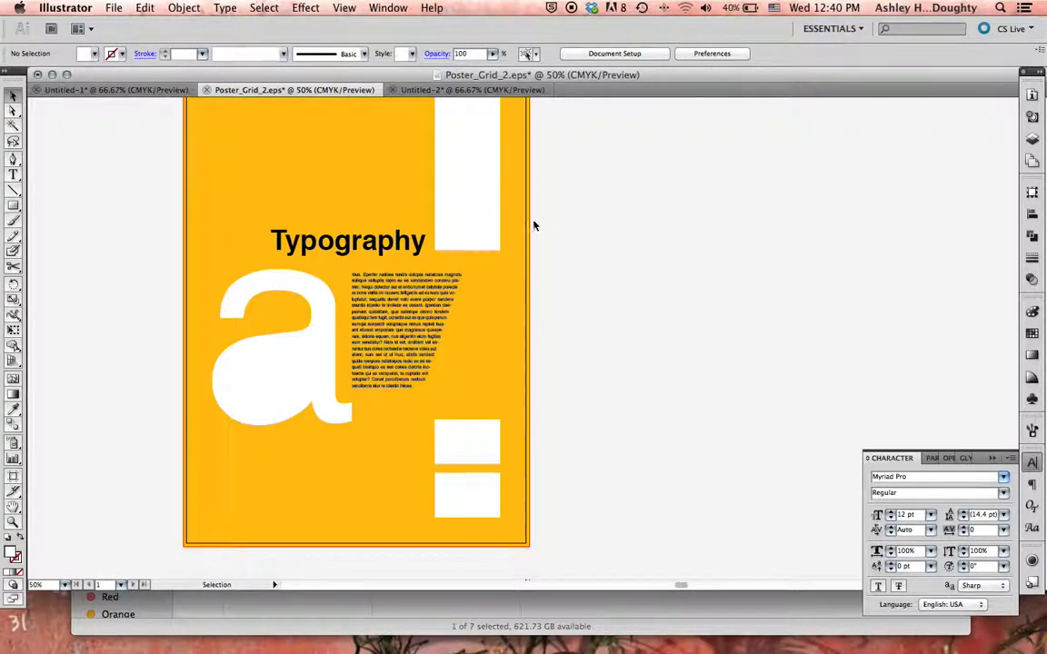
scroll(591, 228, up, 2)
scroll(591, 228, down, 1)
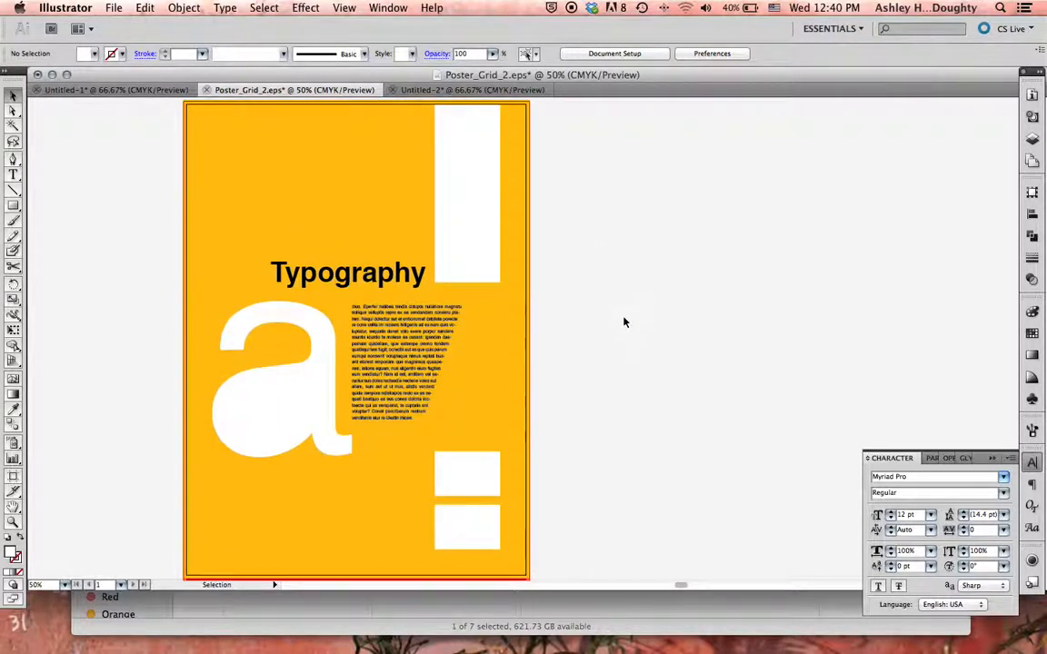
Step: Open the print settings for Poster_Grid_2.eps and set the page setup's paper size to Tabloid
click(113, 7)
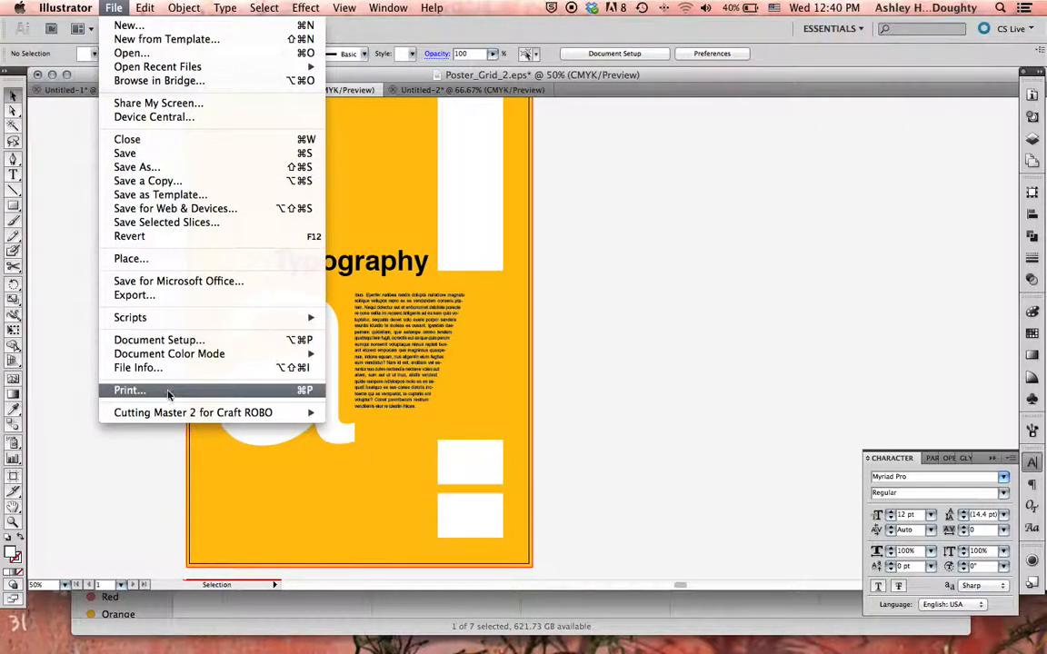
click(130, 390)
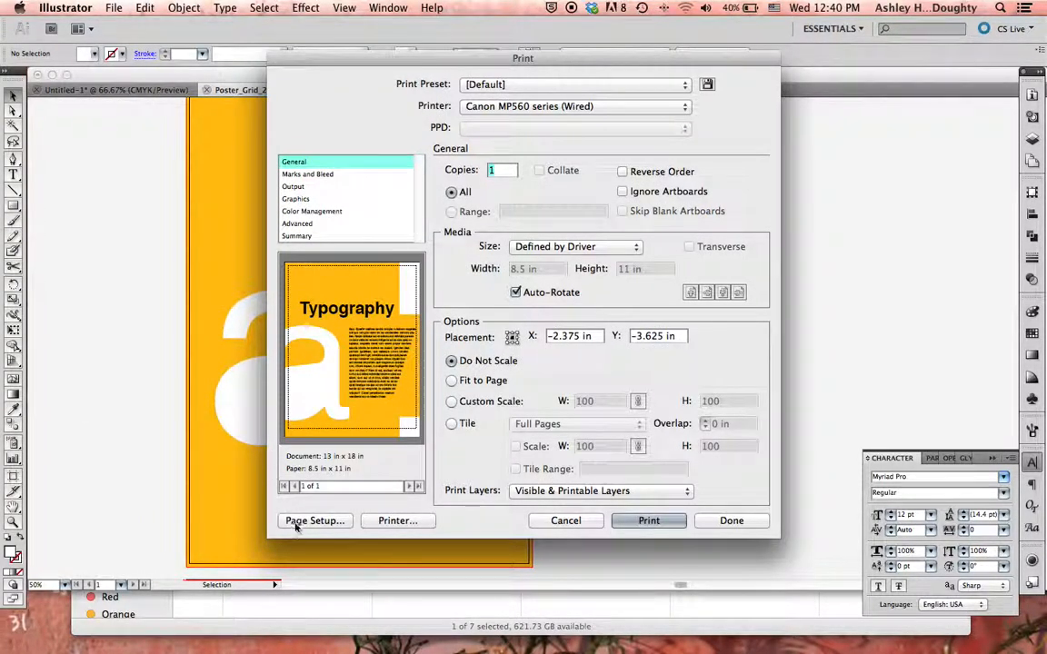
click(292, 525)
click(508, 223)
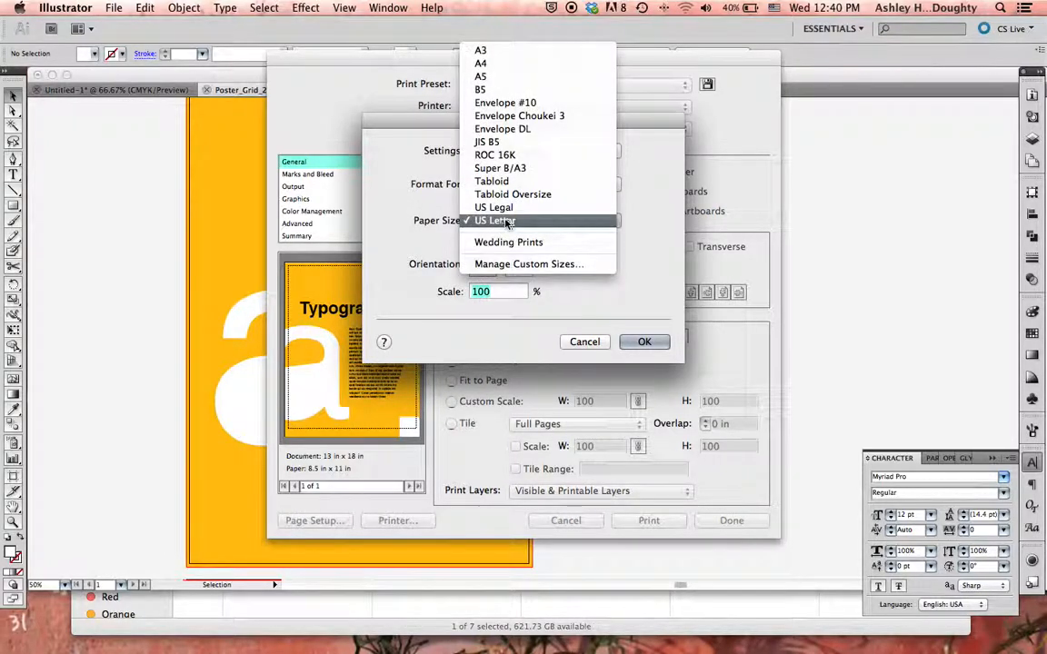
click(556, 181)
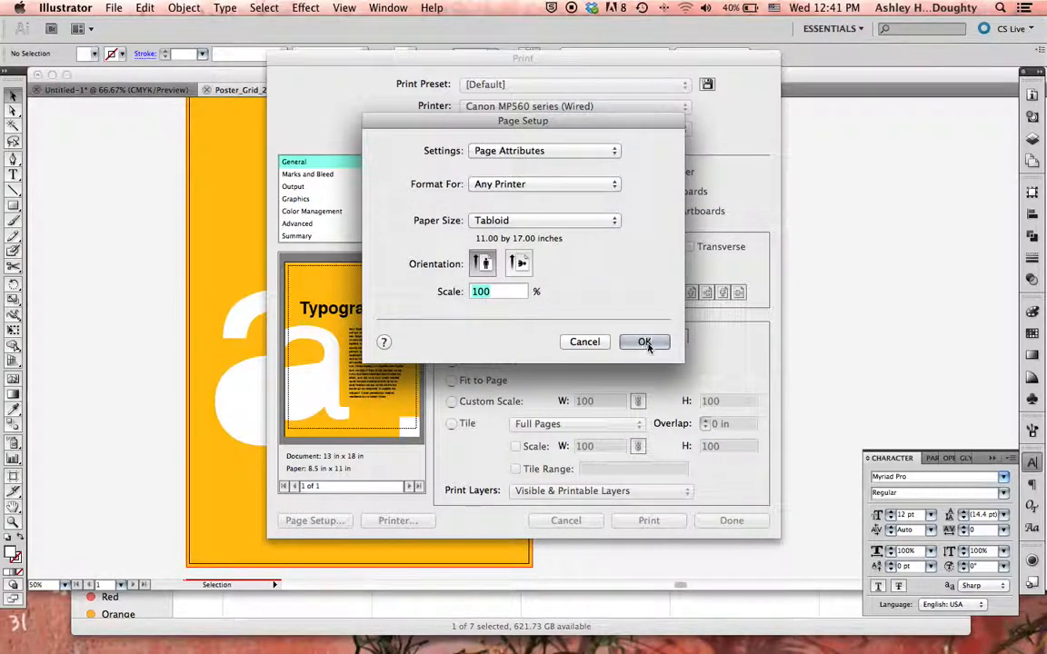
click(644, 342)
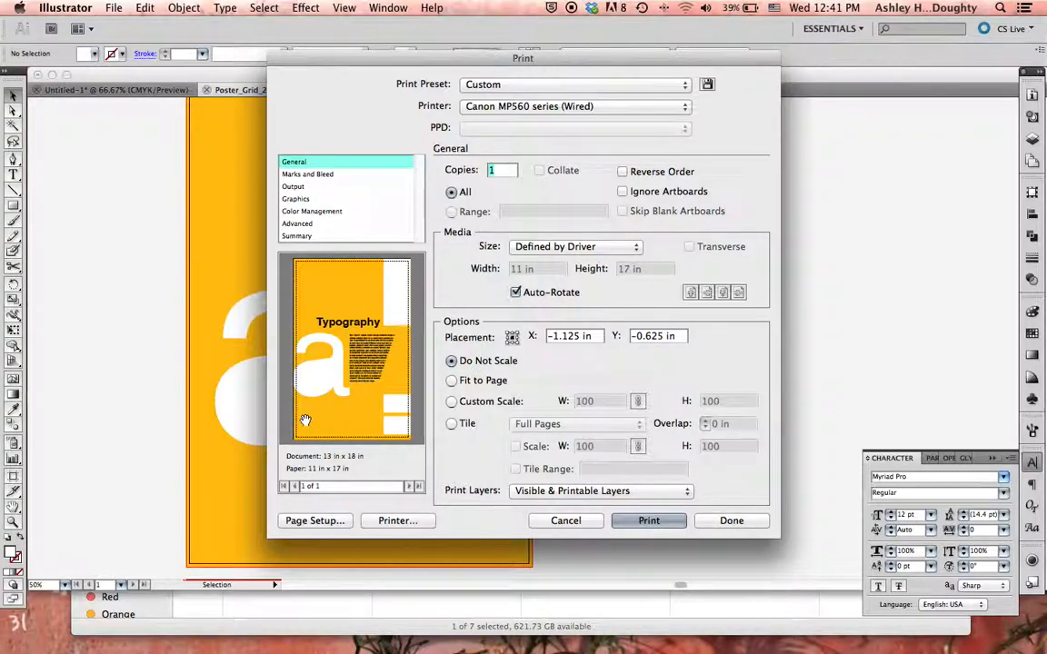
Step: Tile the print as full pages in landscape orientation, with a 0.5 in overlap between tiles
click(451, 425)
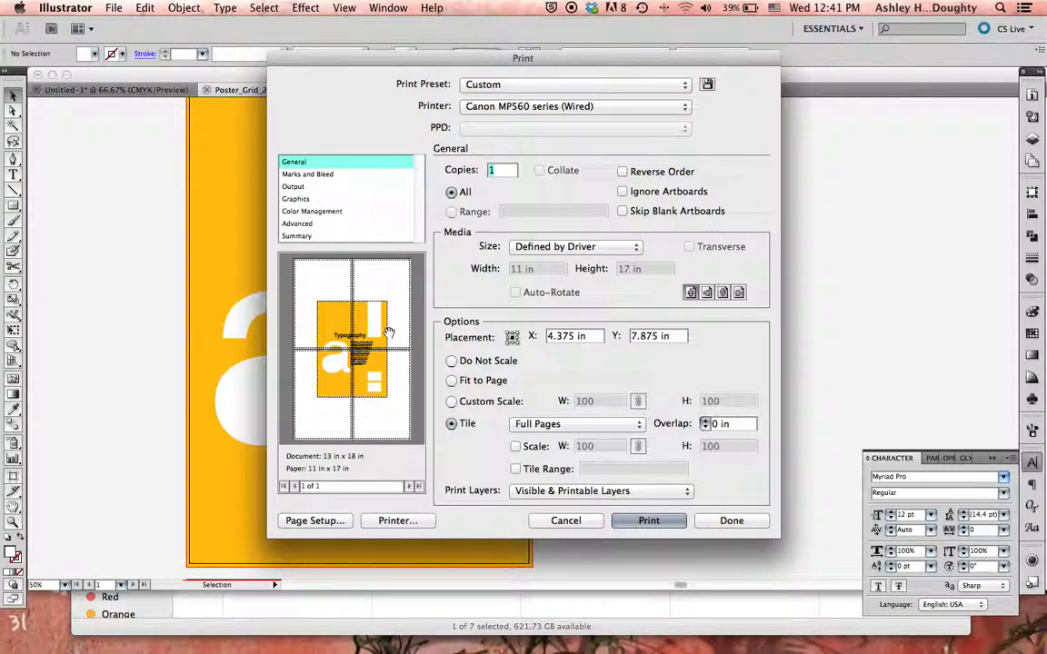
click(707, 294)
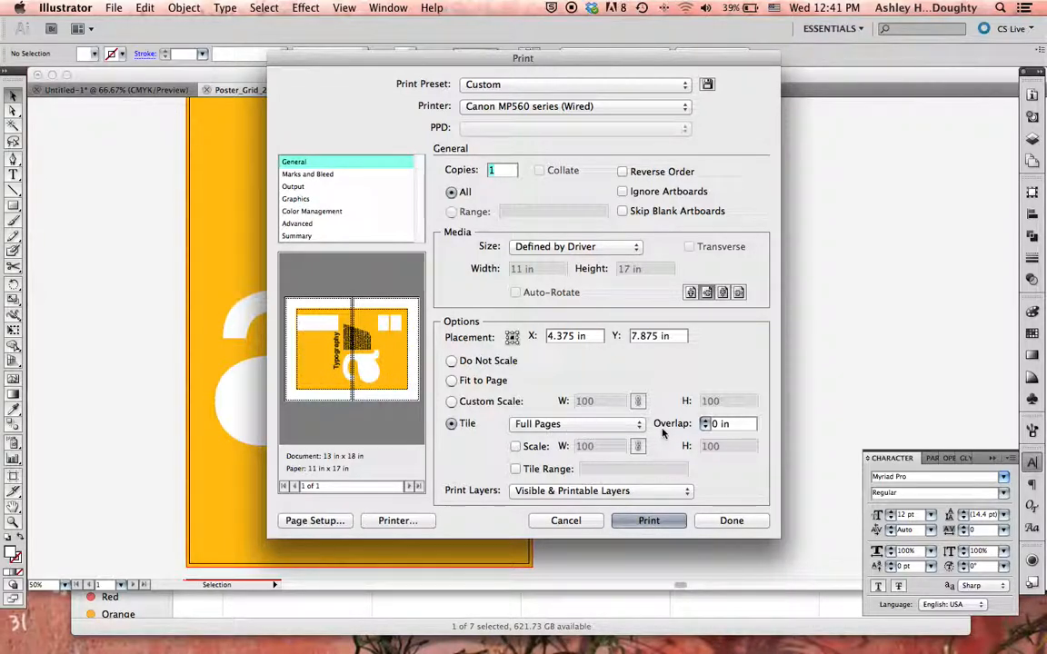
click(707, 422)
click(707, 422)
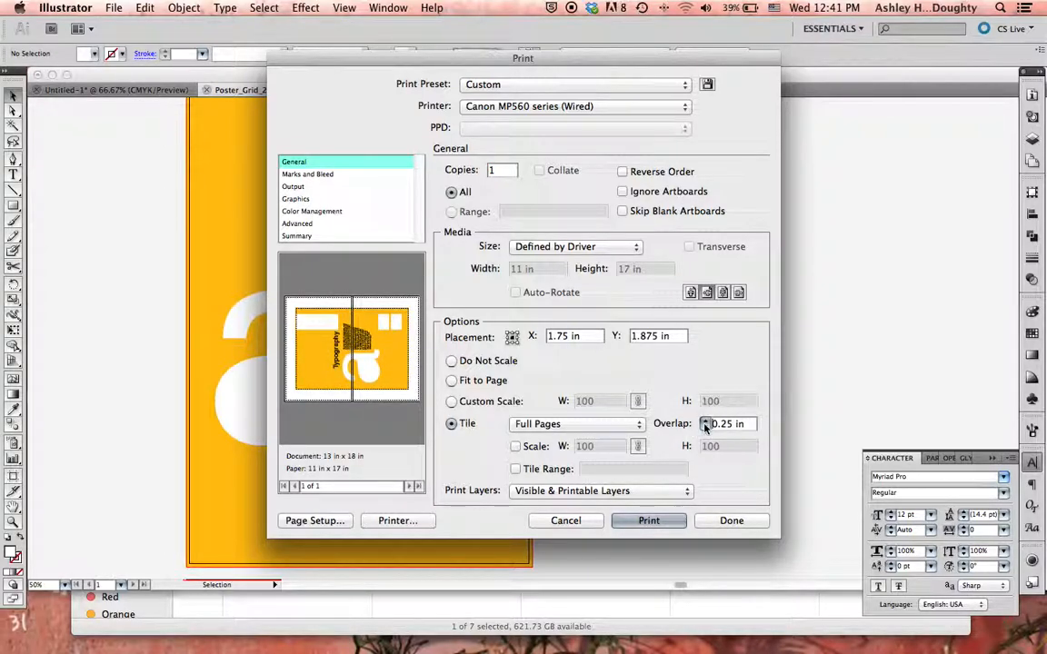
click(706, 427)
click(706, 427)
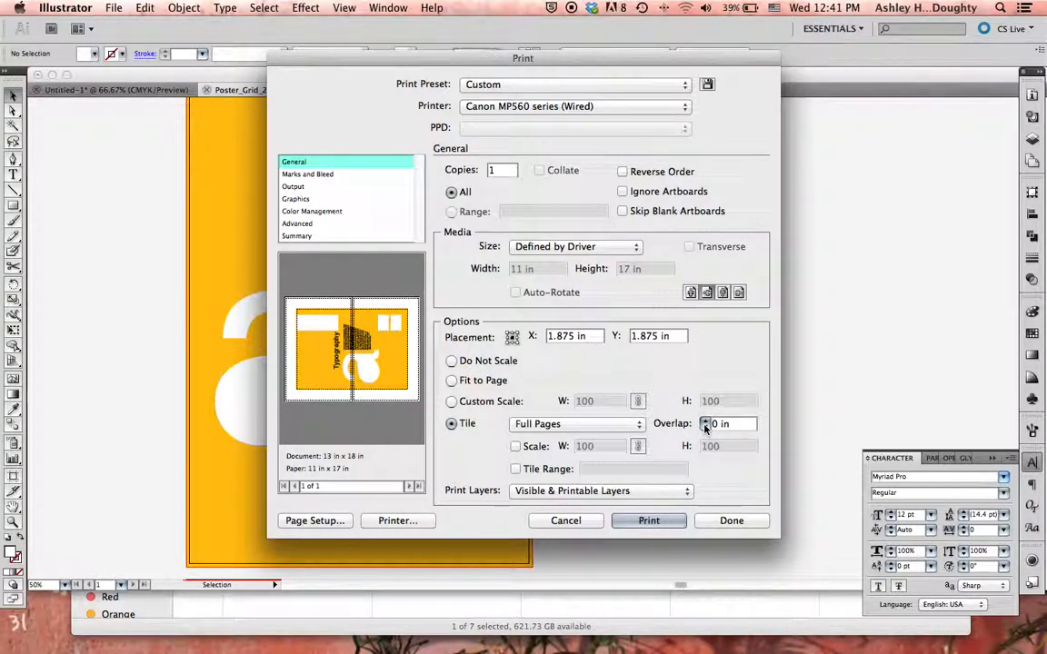
click(707, 422)
click(706, 421)
click(707, 422)
click(707, 422)
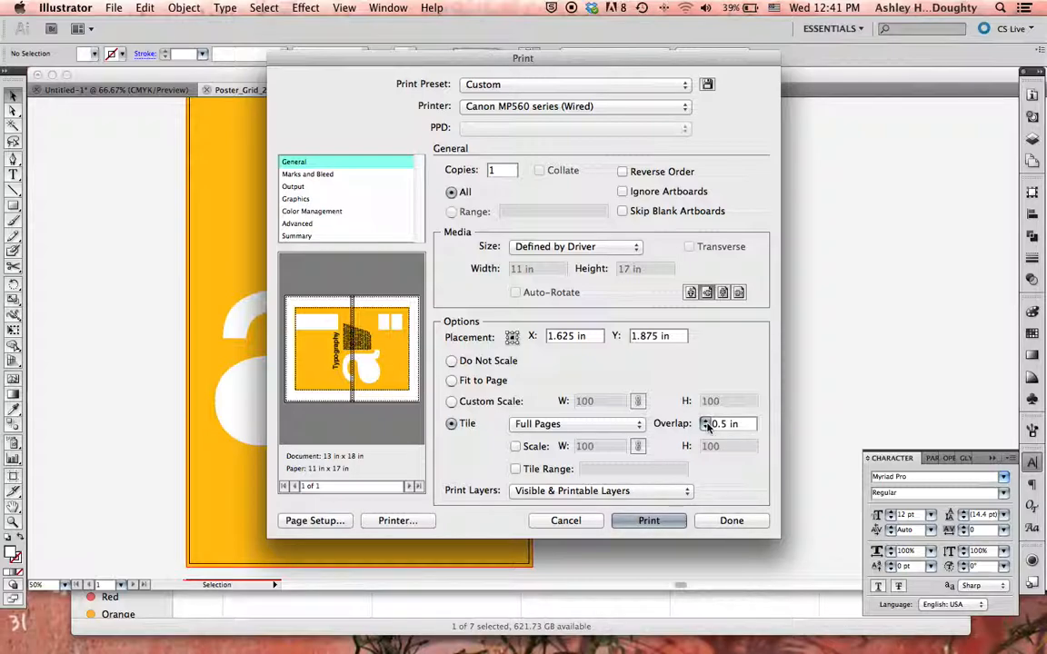
Step: Try larger tile overlaps, including 1.75 and 1.625 in, and bring the overlap back to 0.5 in
click(707, 422)
click(706, 421)
click(706, 422)
click(706, 422)
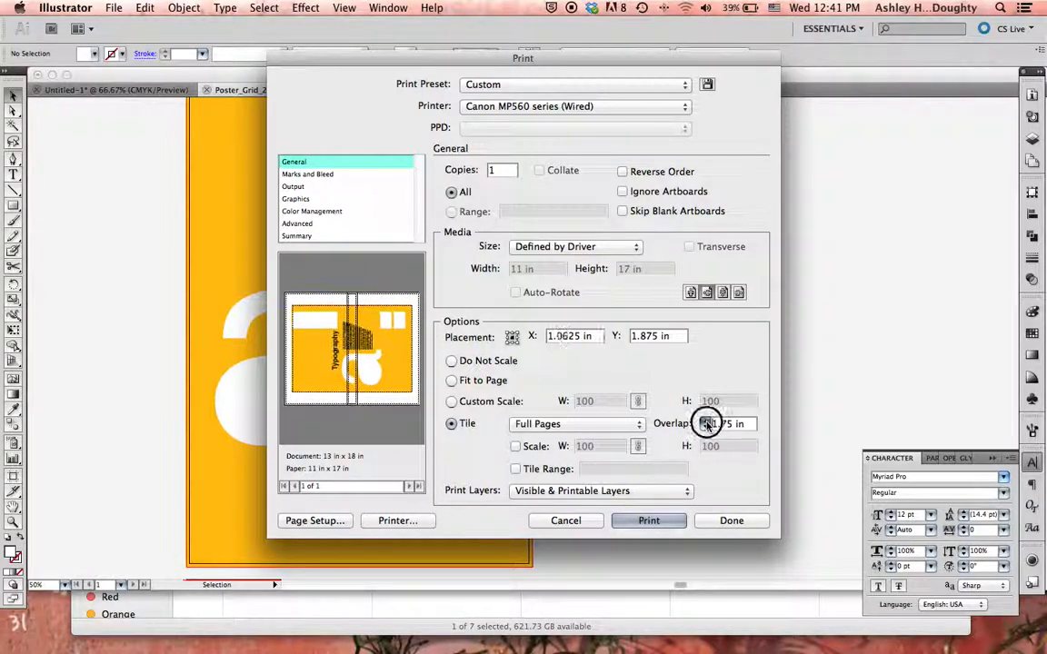
click(706, 422)
click(706, 422)
click(706, 422)
click(707, 428)
click(707, 428)
click(707, 428)
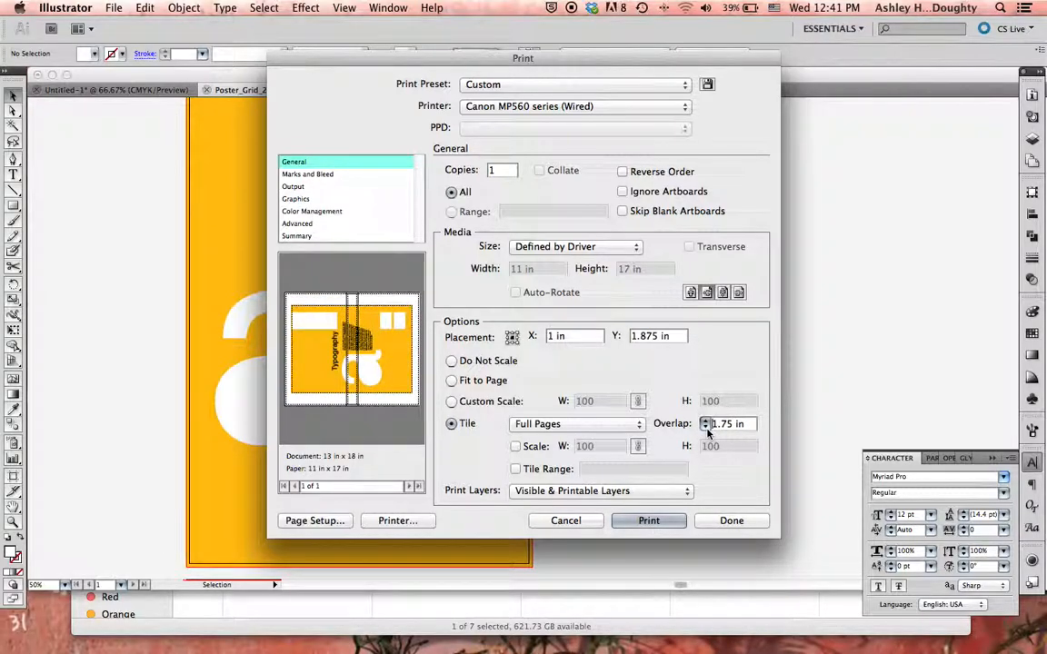
click(707, 428)
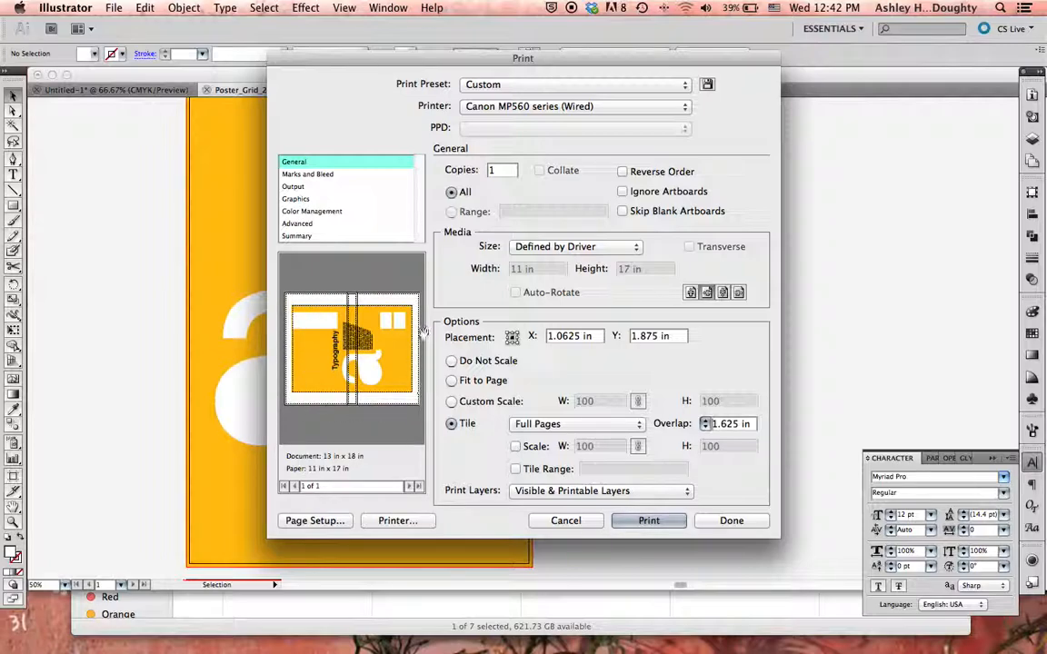
click(706, 427)
click(706, 427)
click(706, 427)
click(706, 427)
click(706, 427)
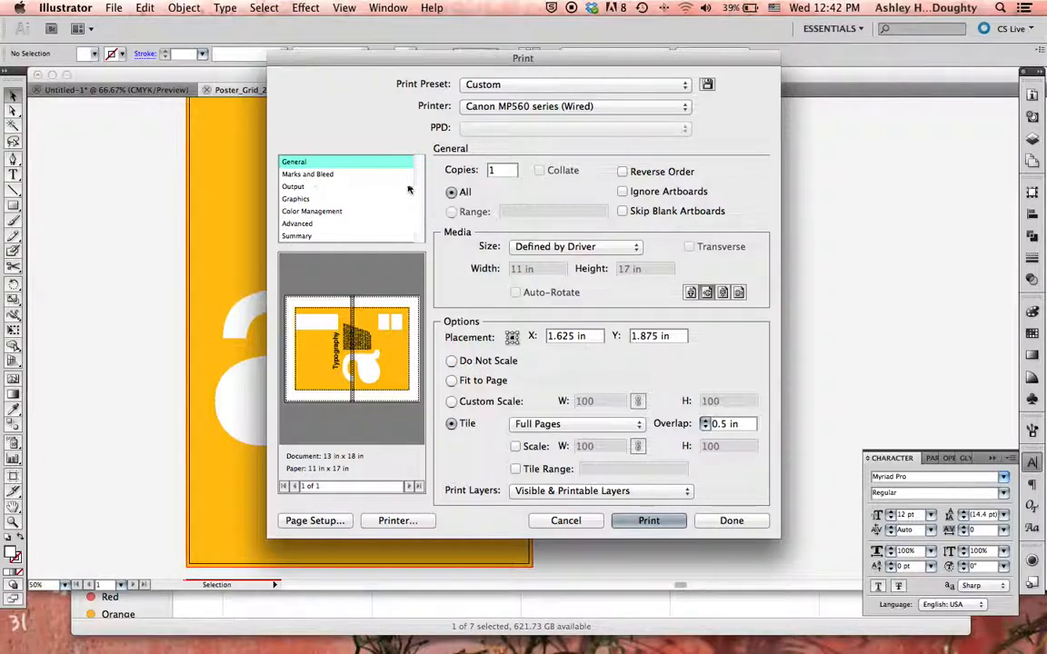
Step: Enable trim marks for the tiled print and keep the print settings without printing
click(318, 174)
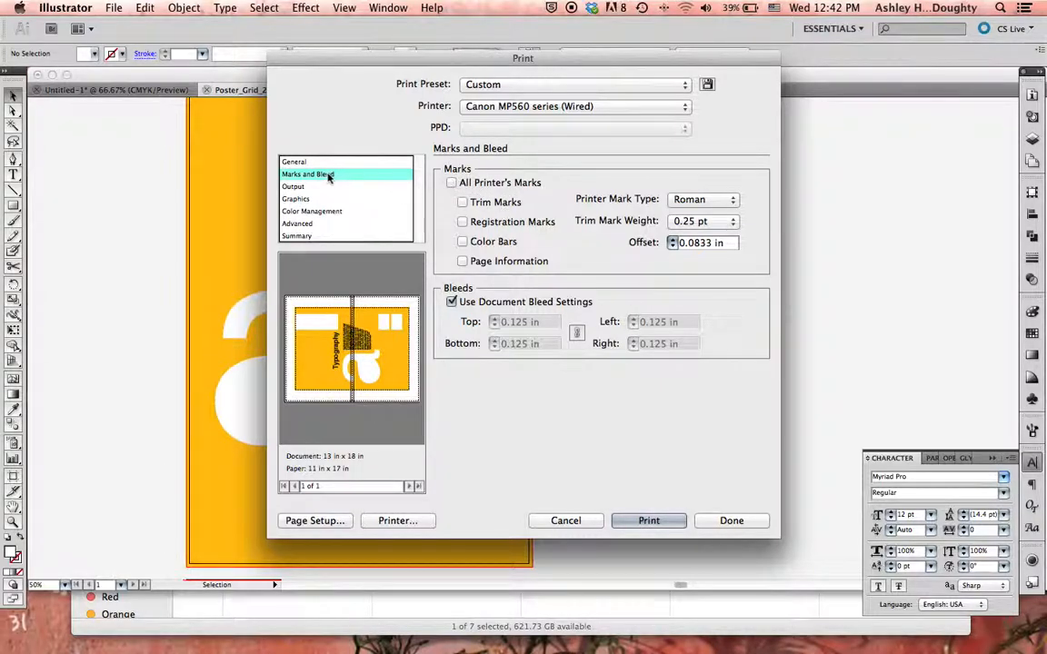
click(463, 203)
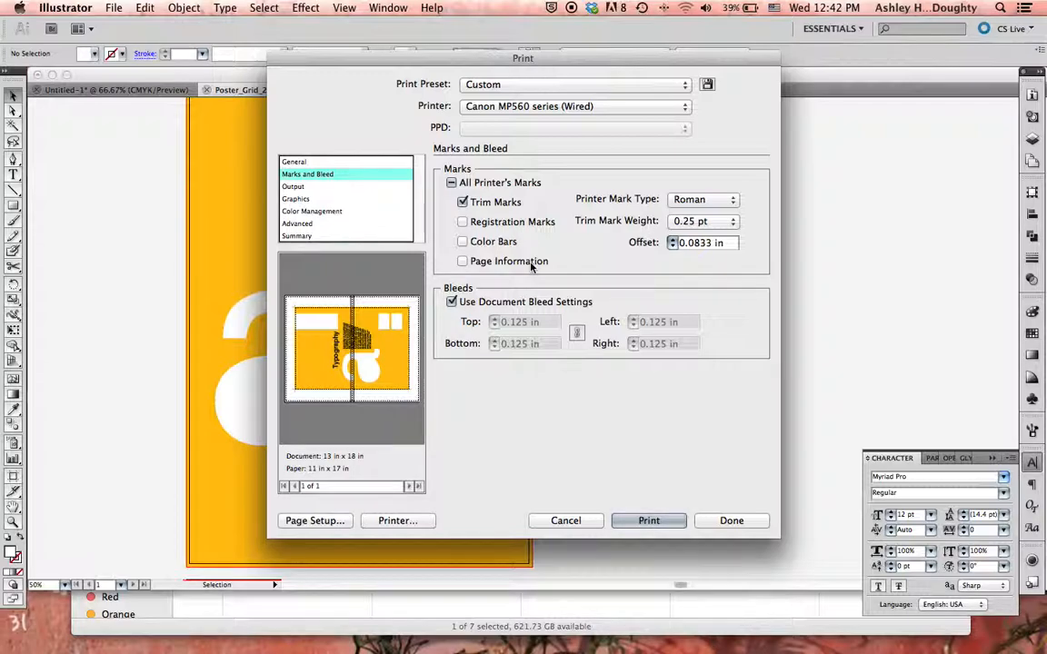
click(736, 521)
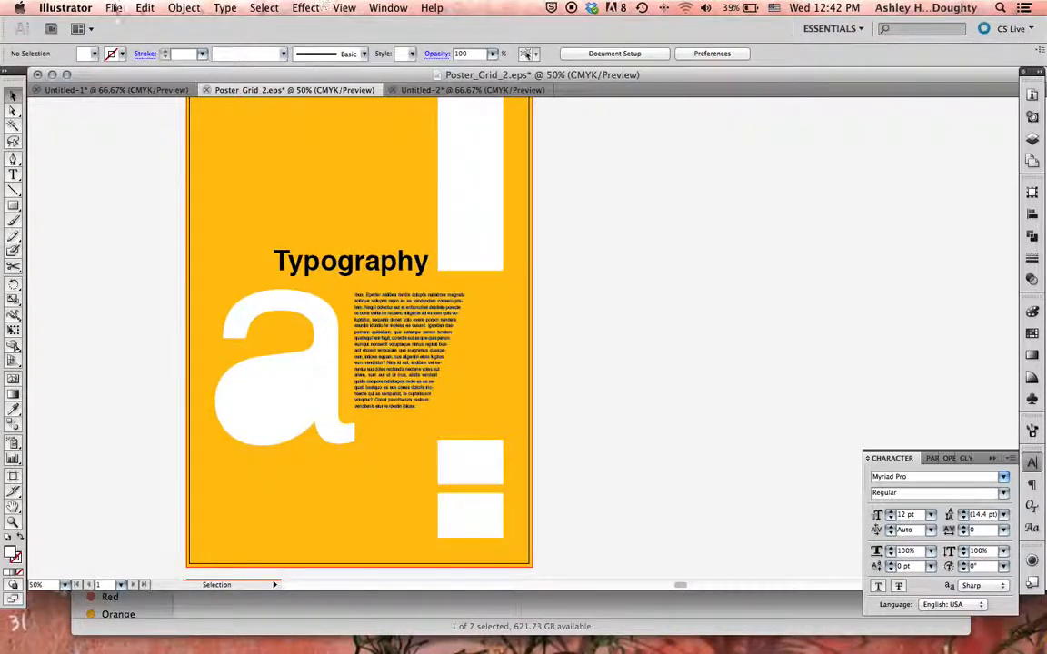
Step: Switch to InDesign and look over the layout of the original Poster_Grid.indd poster
click(66, 7)
click(127, 99)
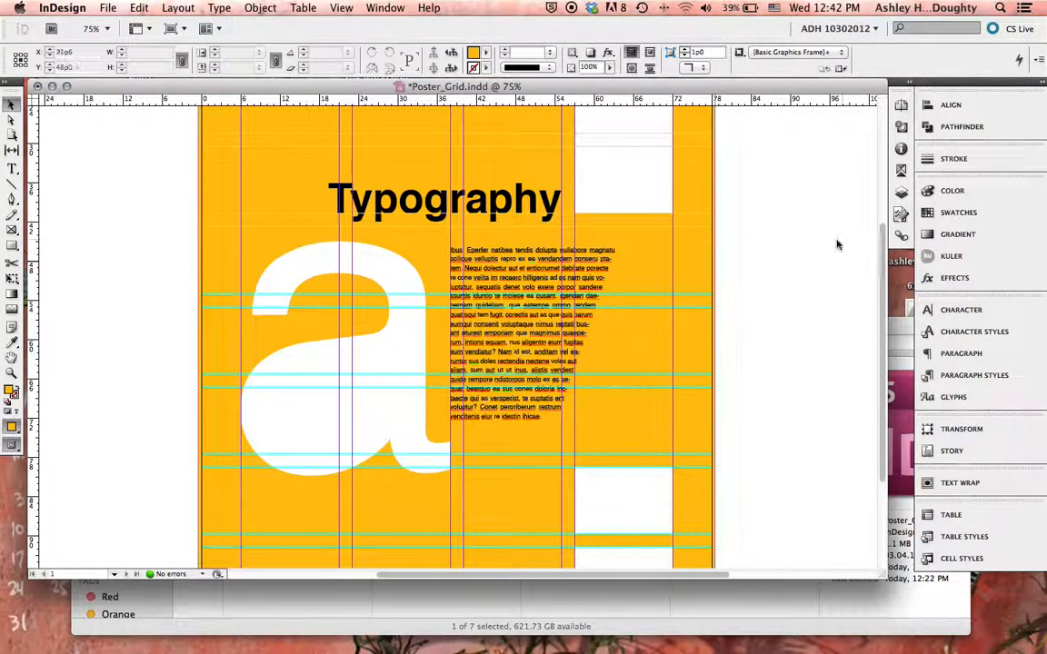
drag(879, 234, 855, 145)
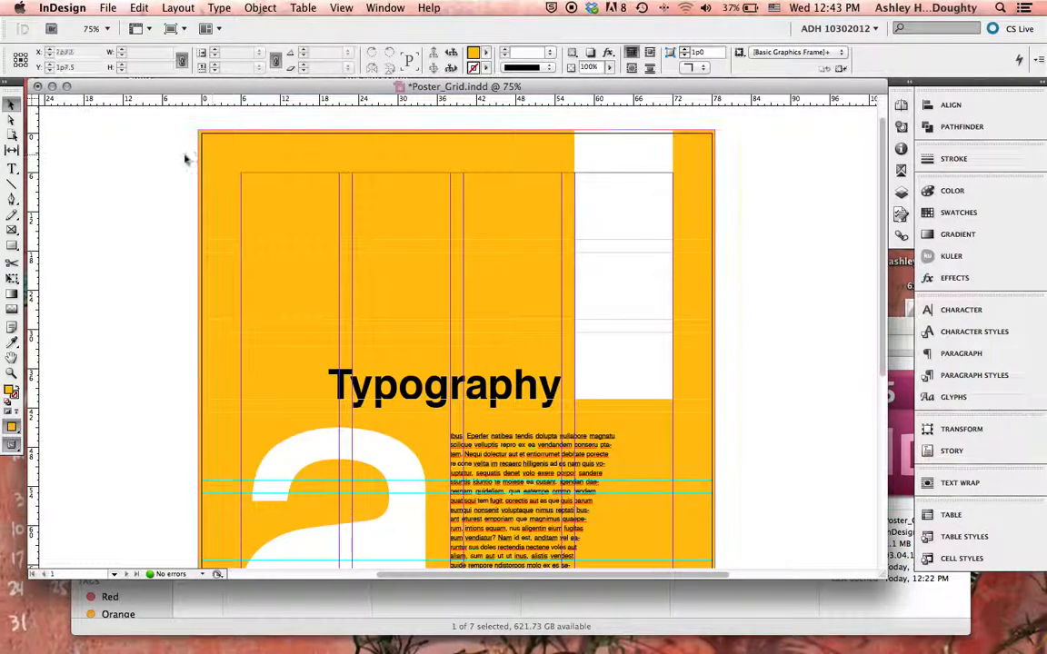
scroll(184, 160, down, 5)
scroll(180, 159, up, 3)
scroll(181, 159, right, 2)
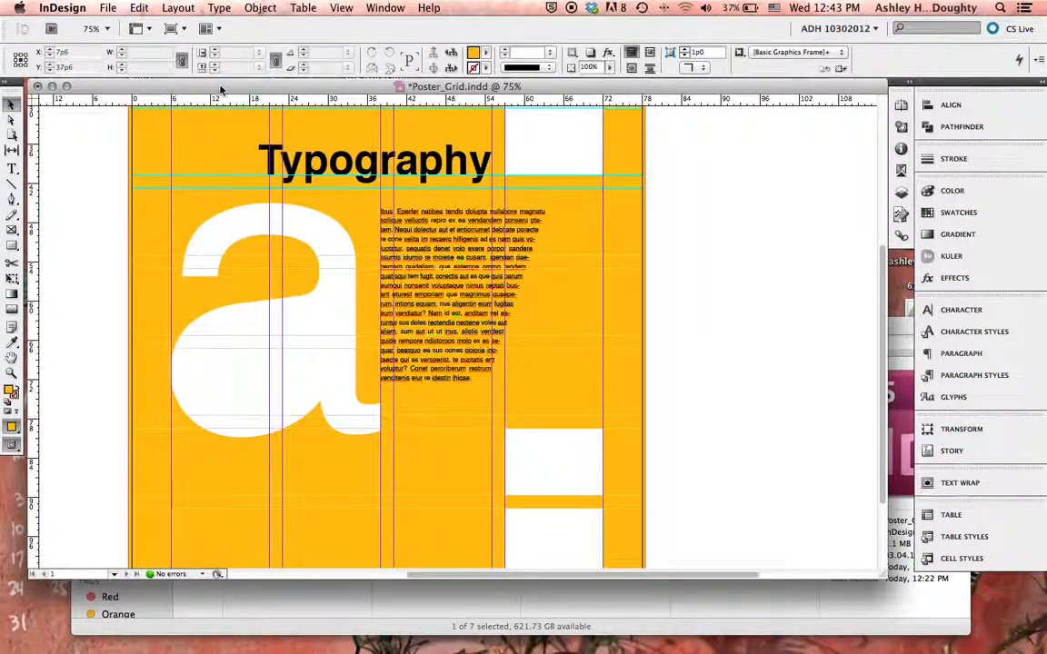
Step: Open the print settings, examine the paper sizes offered in the page setup for the Canon MP560 printer, and cancel the page setup
click(110, 7)
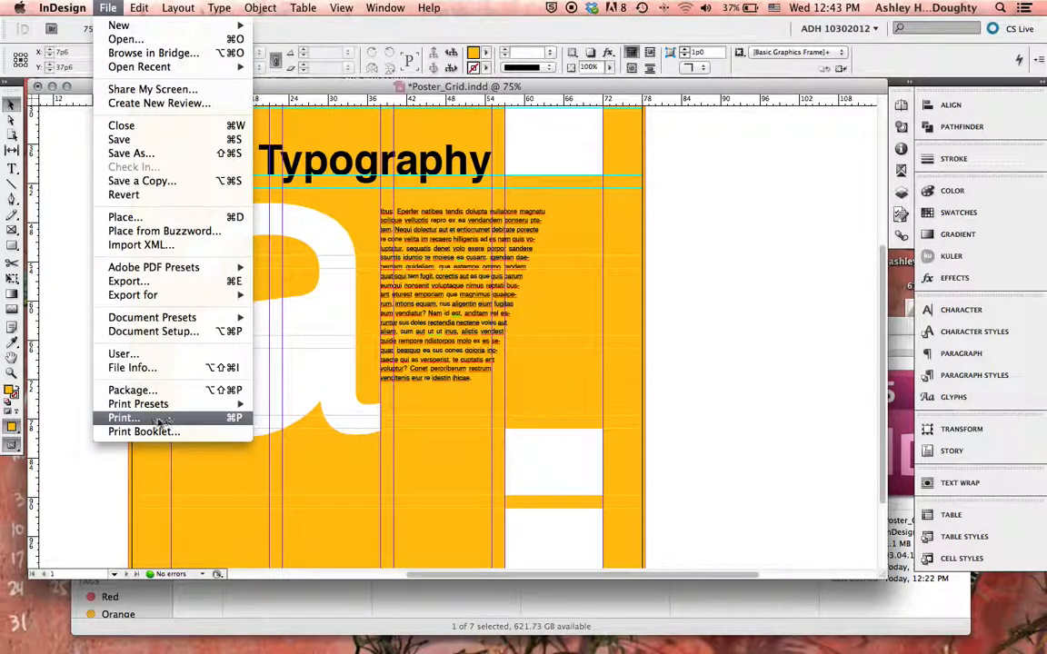
click(116, 420)
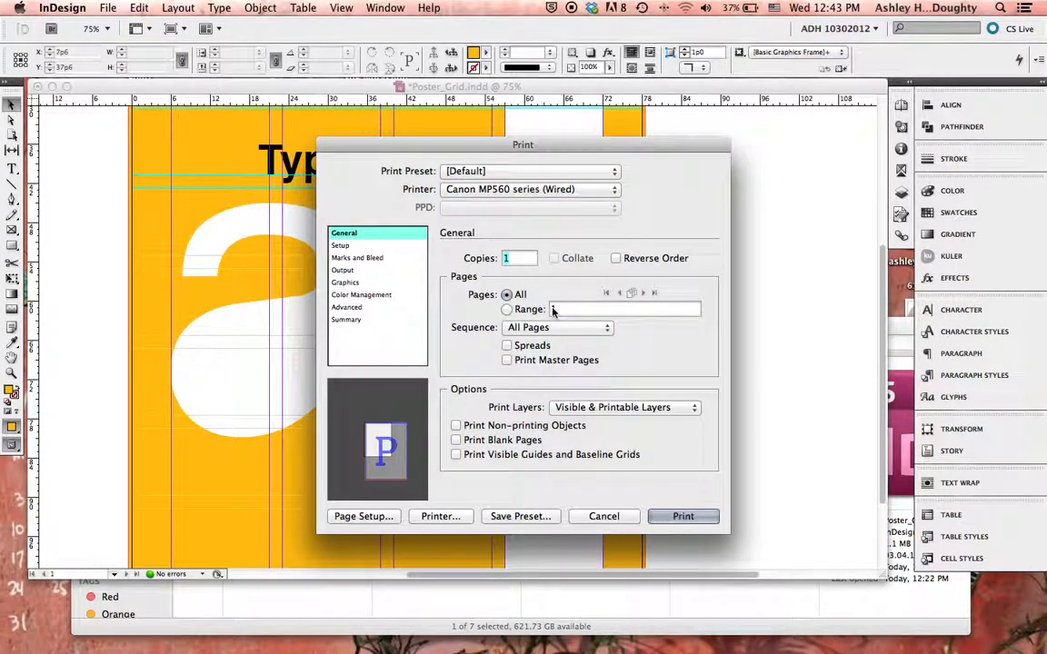
drag(500, 145, 475, 87)
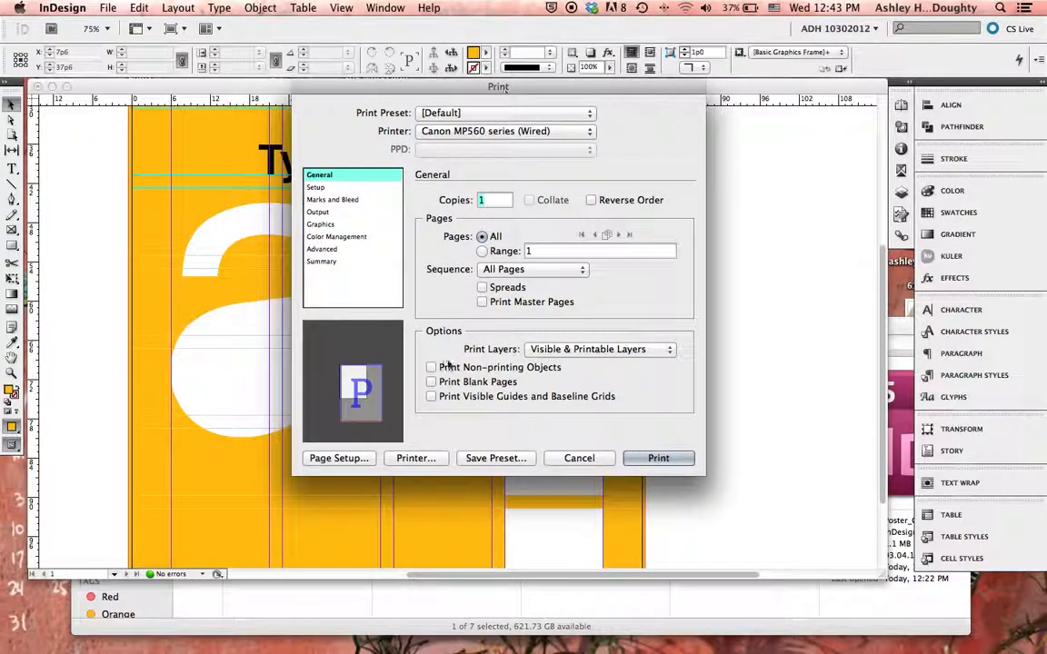
click(338, 458)
drag(525, 111, 396, 162)
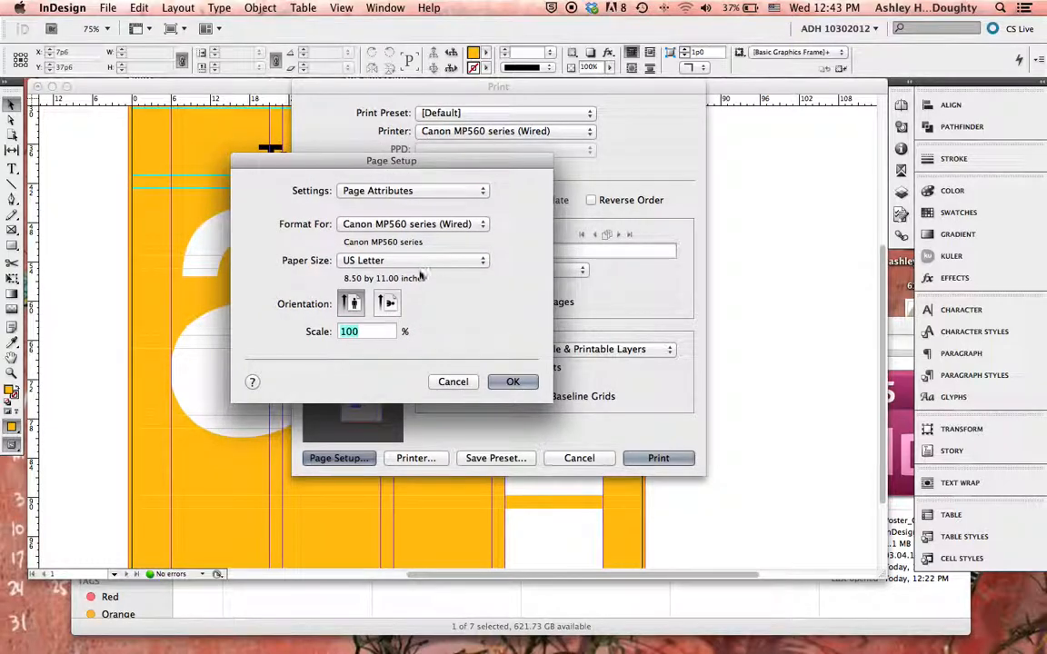
click(418, 260)
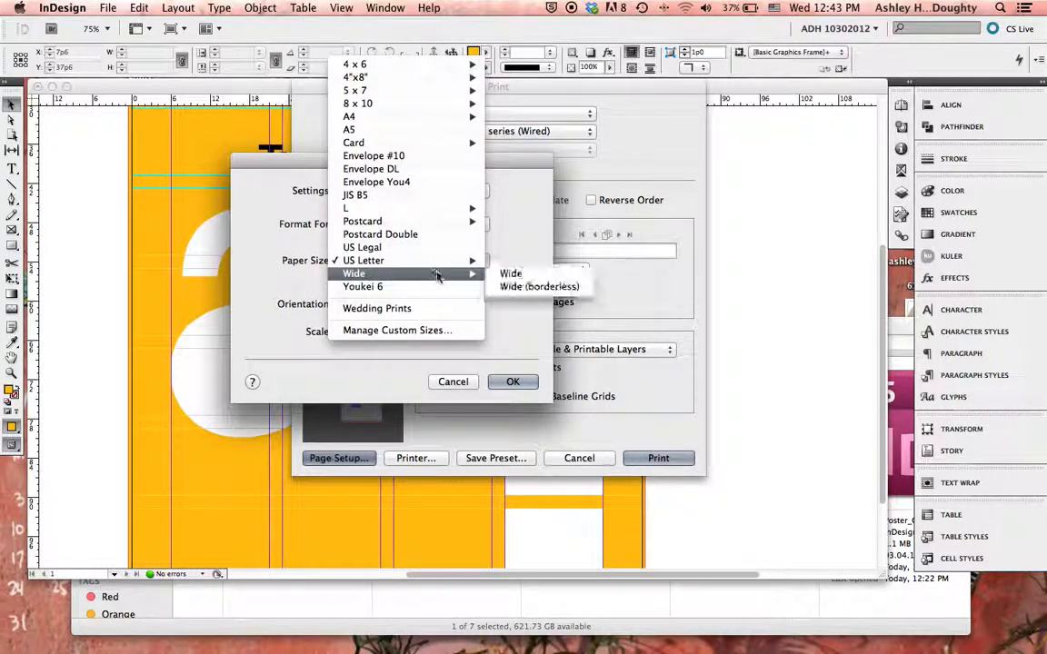
mouse_move(453, 262)
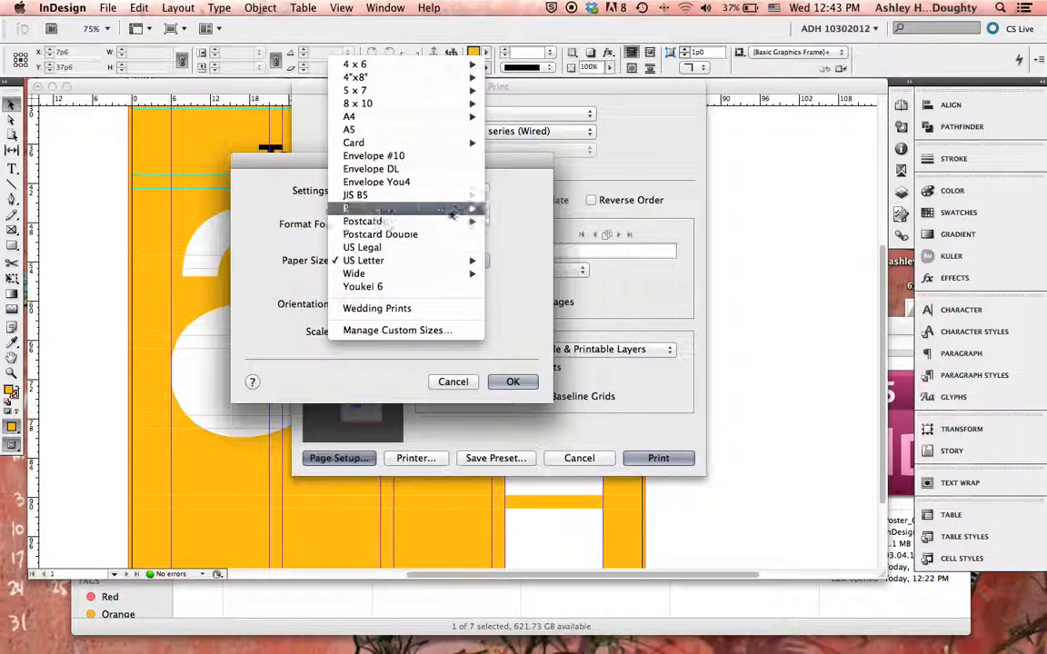
click(543, 318)
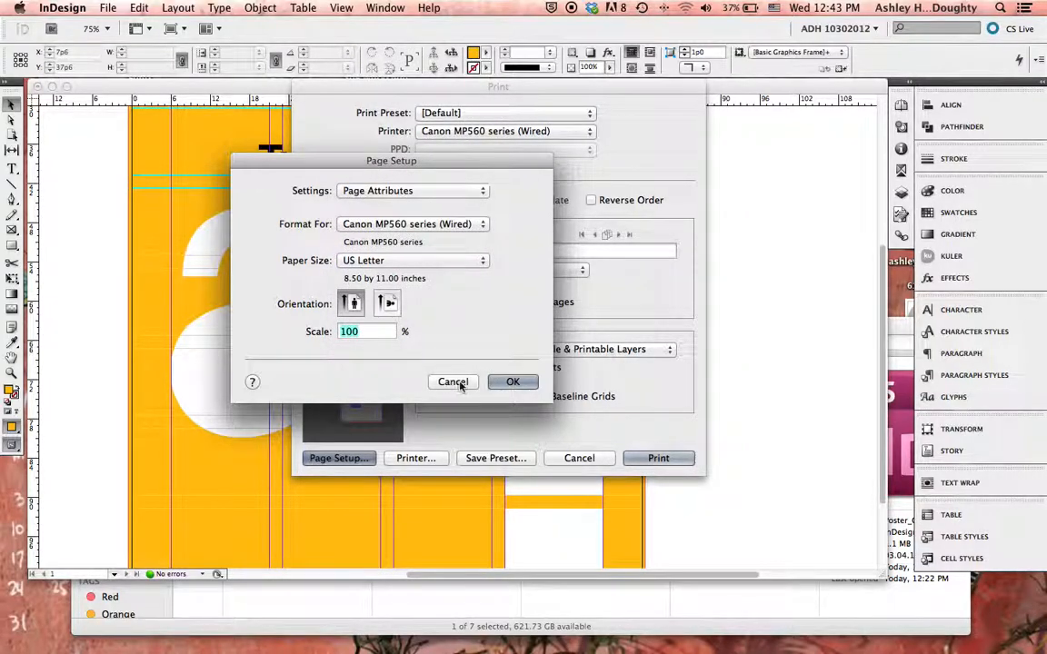
click(454, 381)
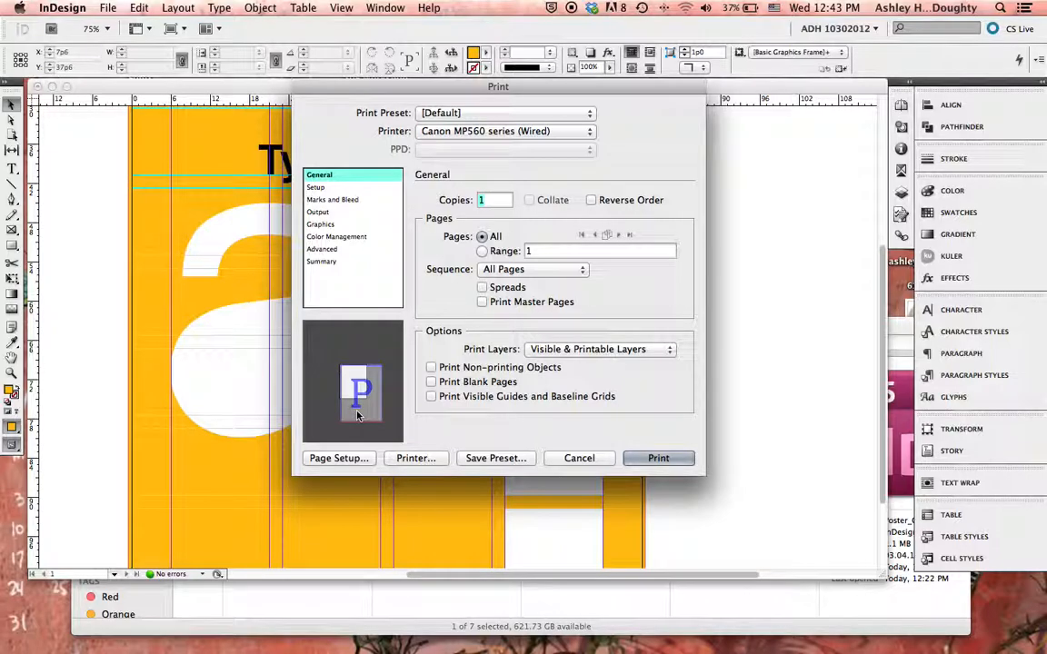
Step: Reopen the page setup and change the custom paper size Wedding Prints to 11 in wide by 17 in high
click(347, 459)
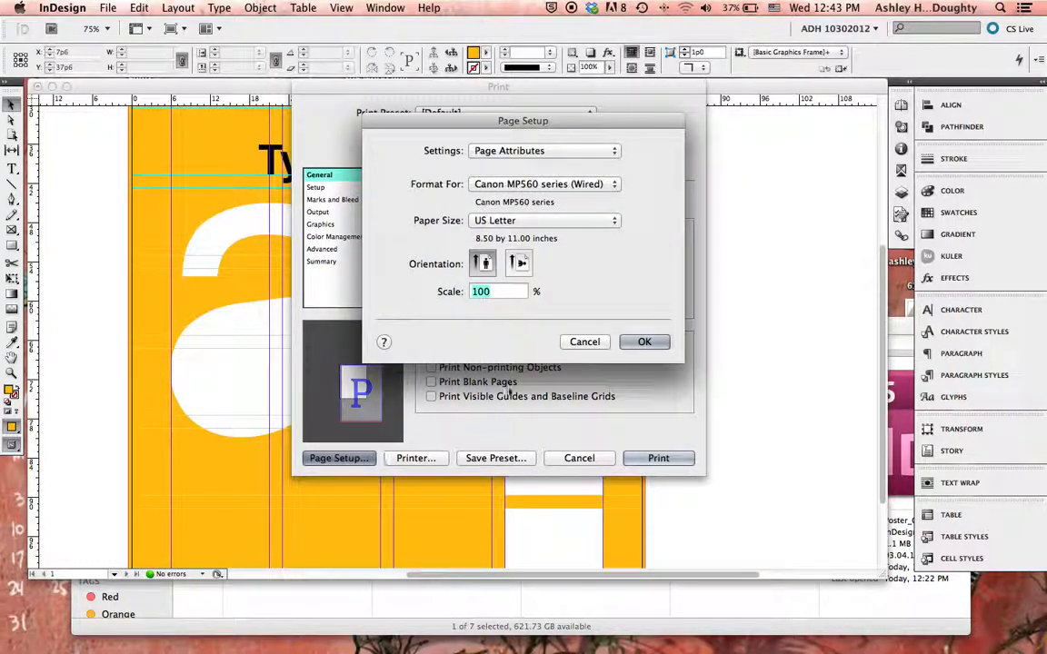
click(509, 220)
mouse_move(512, 235)
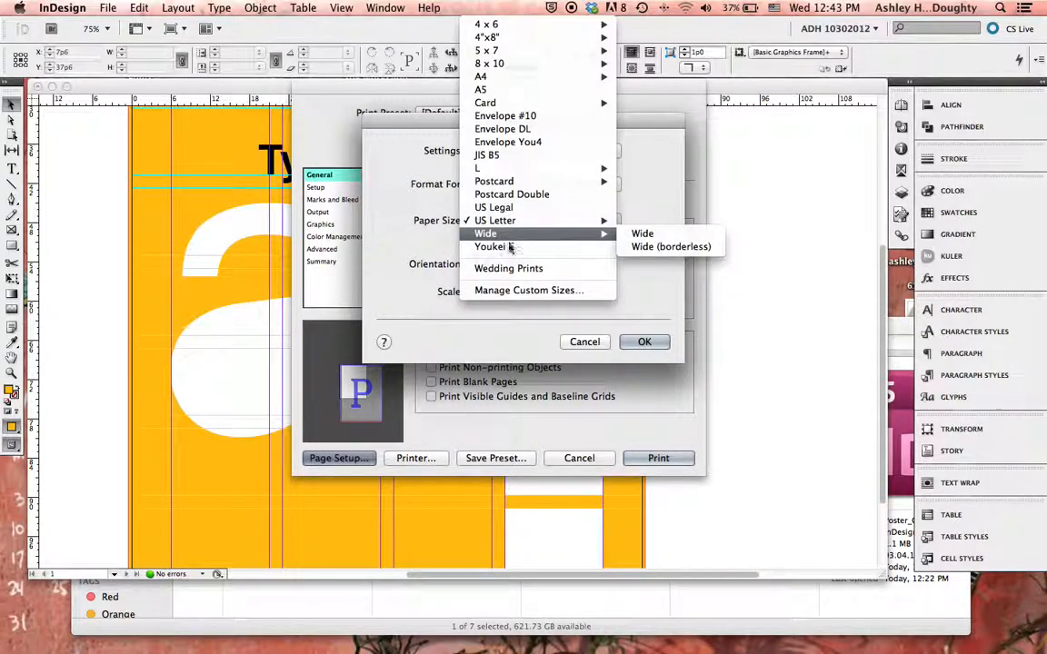
click(513, 290)
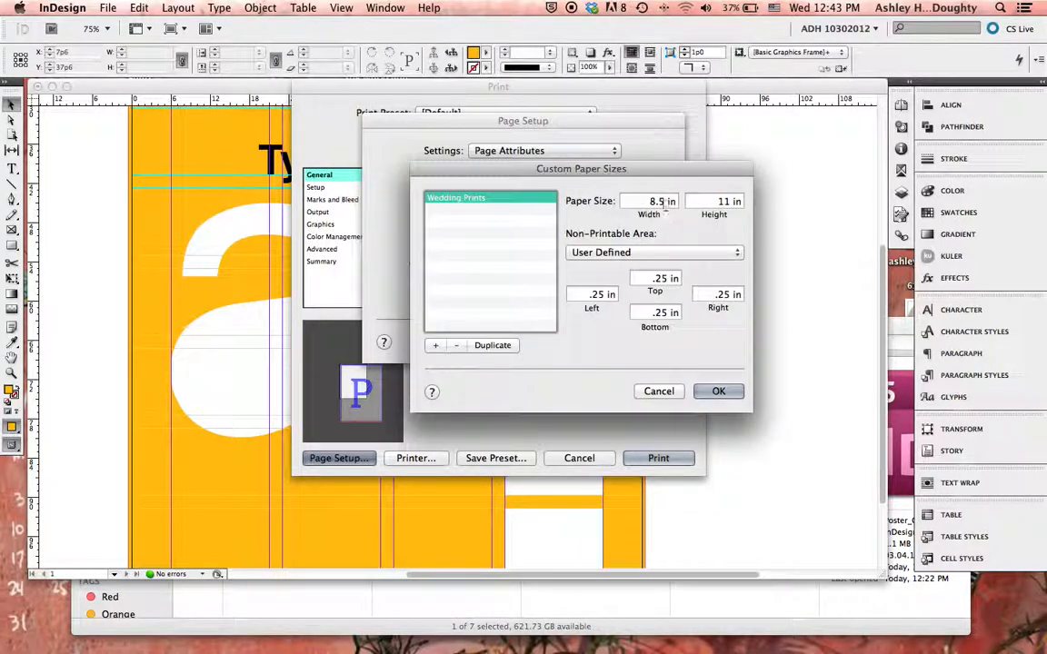
double_click(662, 200)
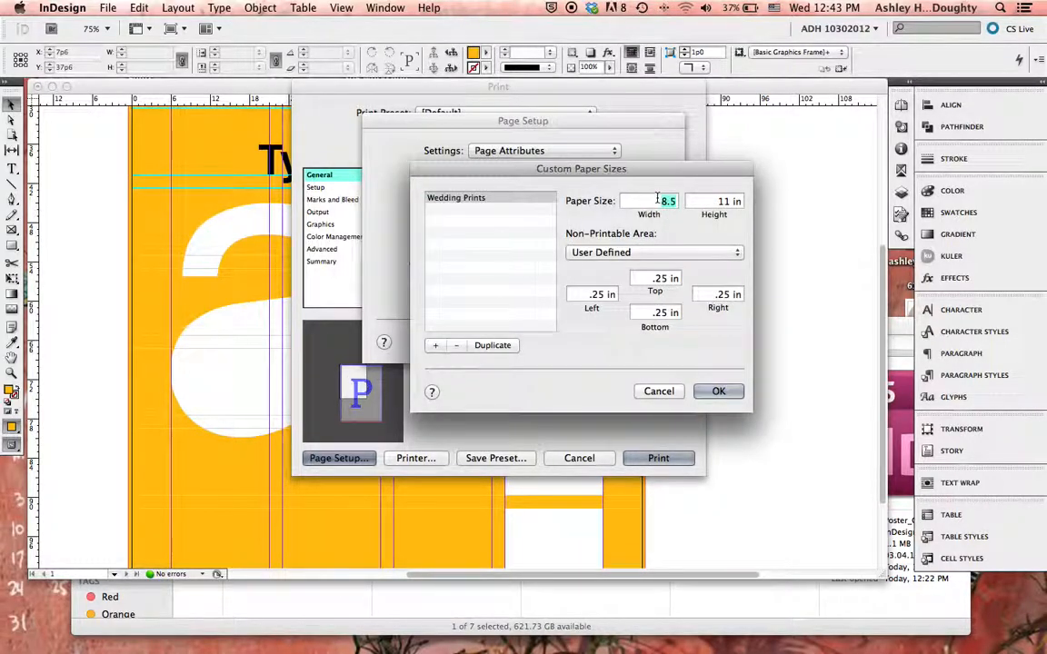
text(11)
key(Tab)
text(17)
click(718, 392)
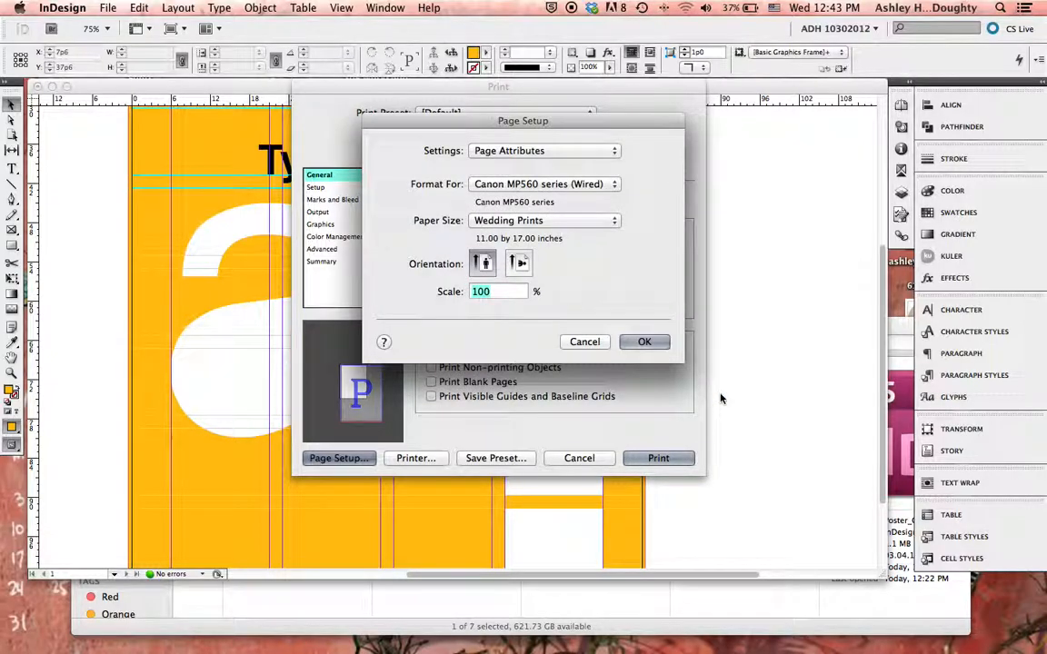
Step: Add a new custom paper size to the printer's size list and name it Tabloid
click(583, 225)
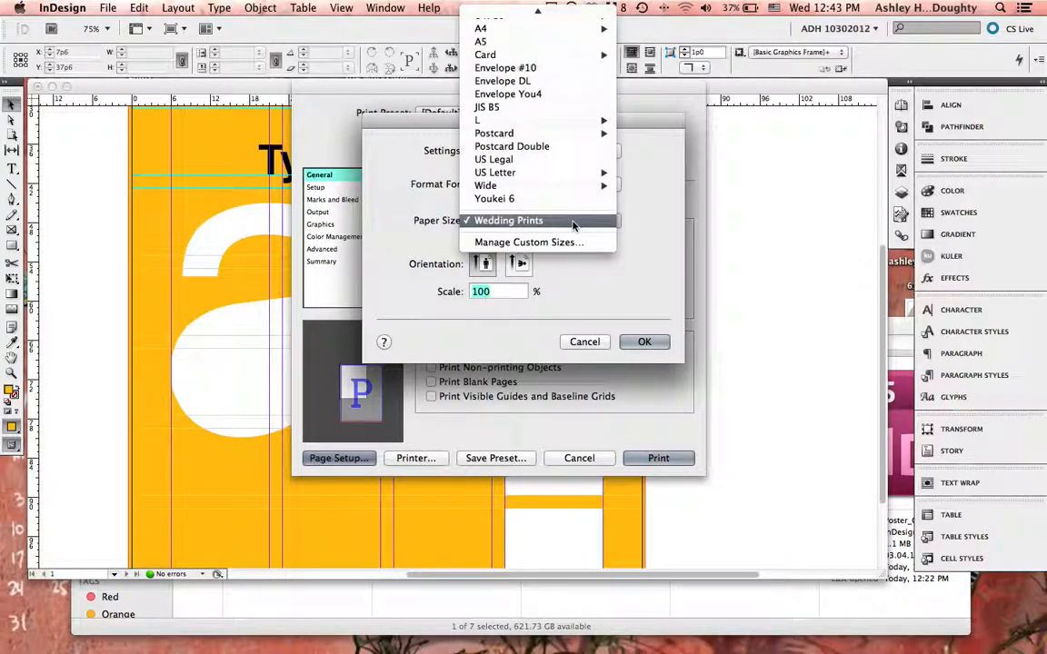
click(544, 237)
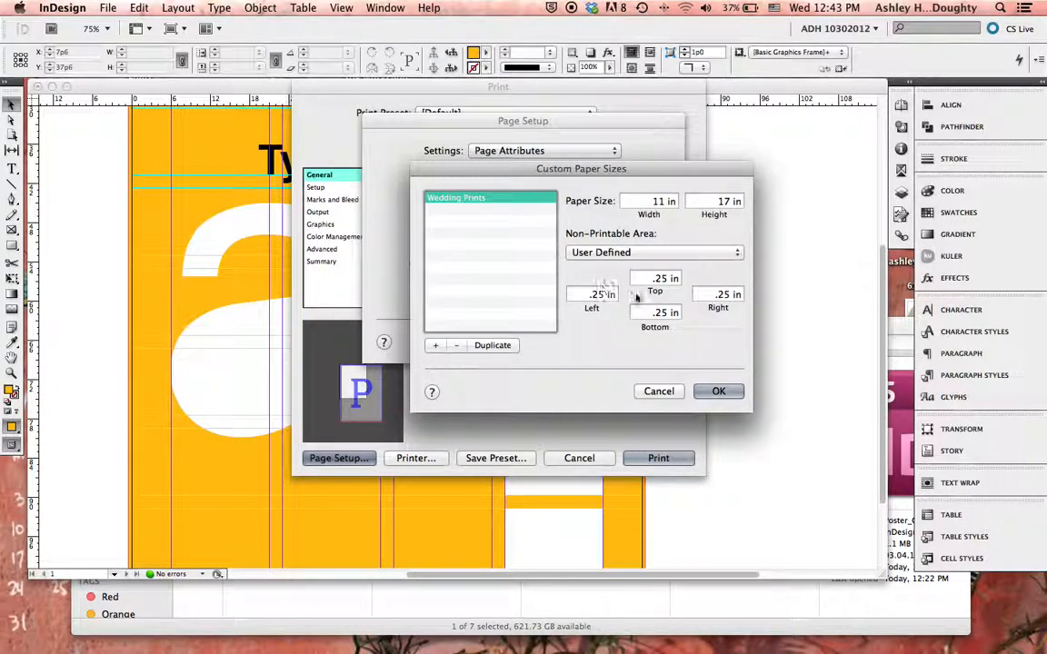
click(442, 345)
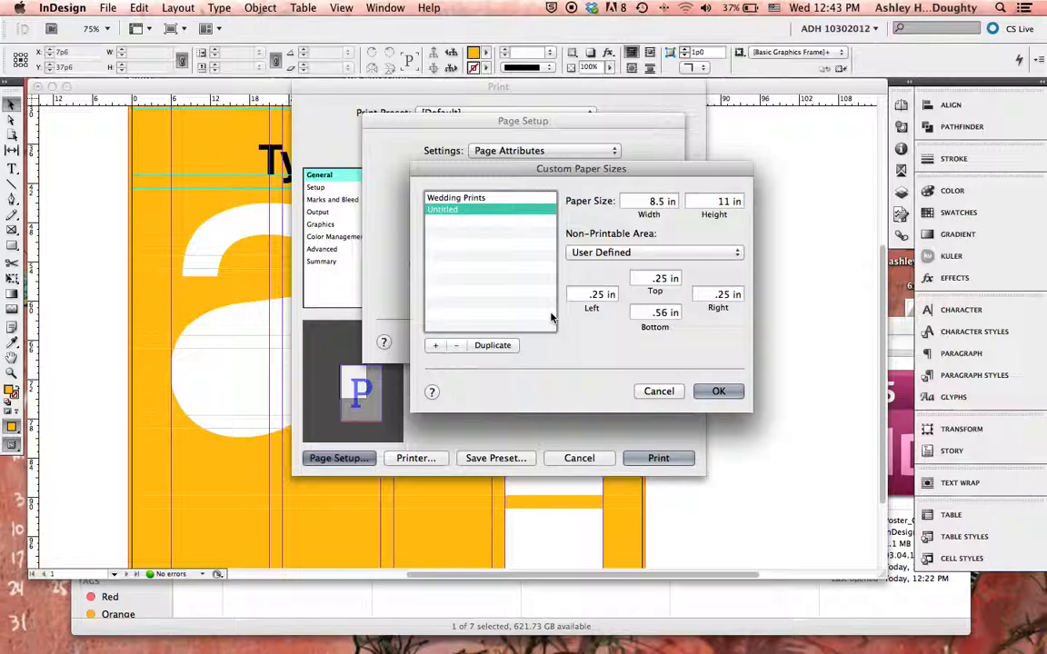
double_click(445, 210)
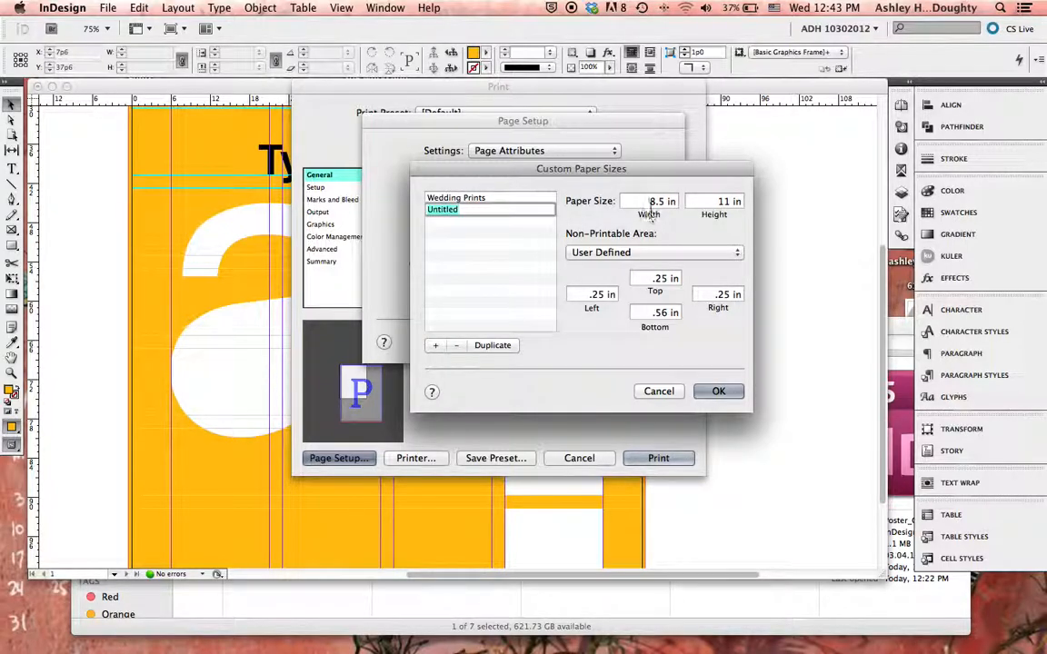
text(Tabloid)
Step: Set the Tabloid paper size to 11 by 17 in and accept it in the page setup
click(651, 200)
double_click(651, 200)
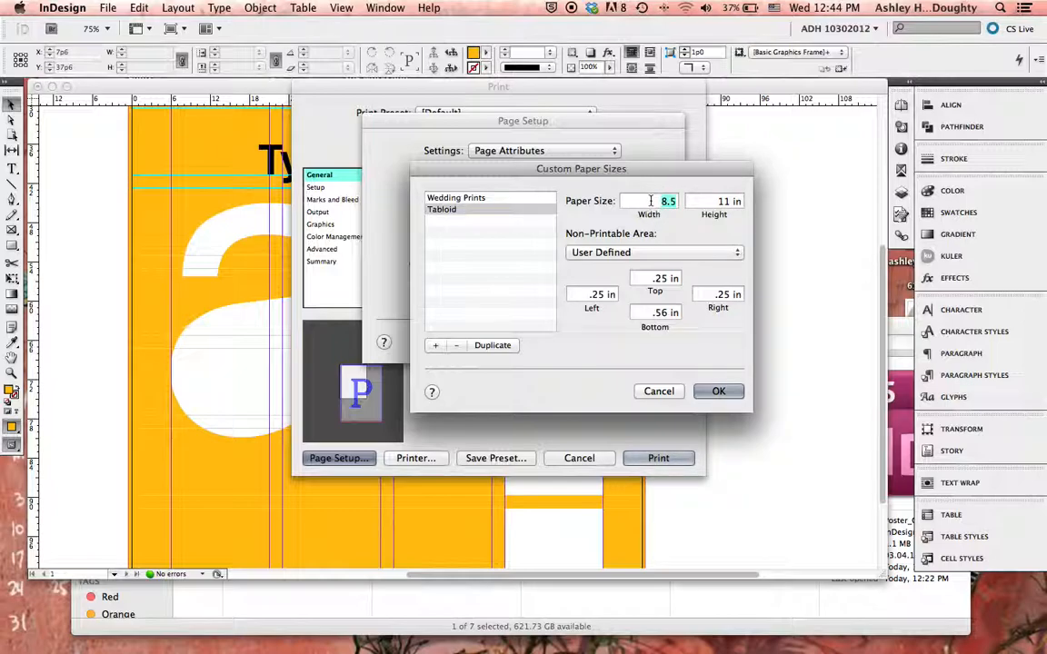
text(11)
key(Tab)
text(17)
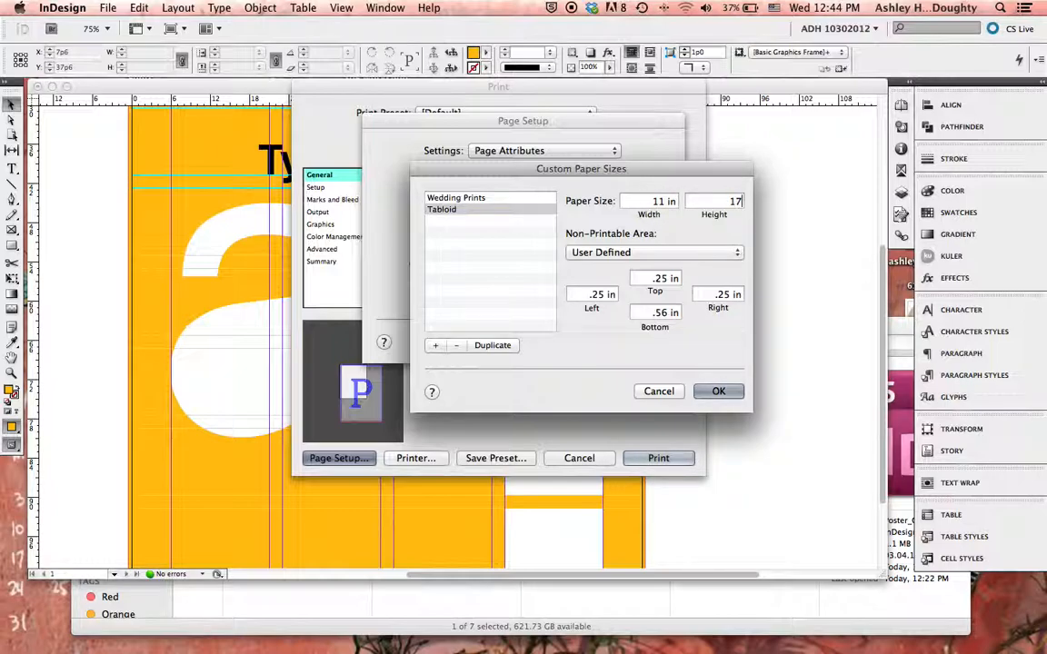
click(717, 391)
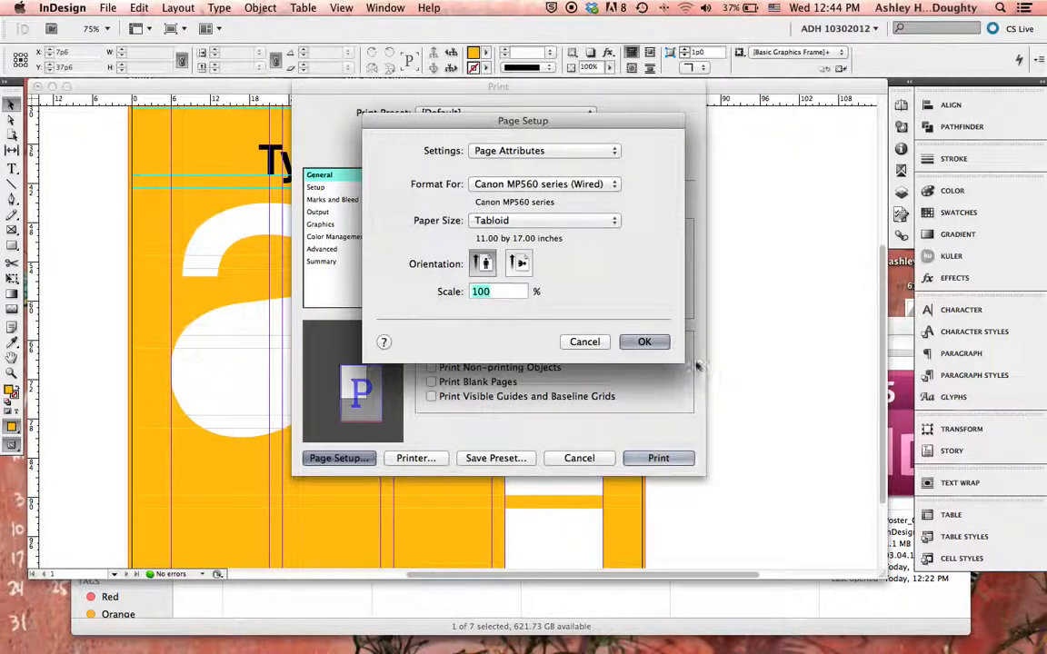
click(651, 342)
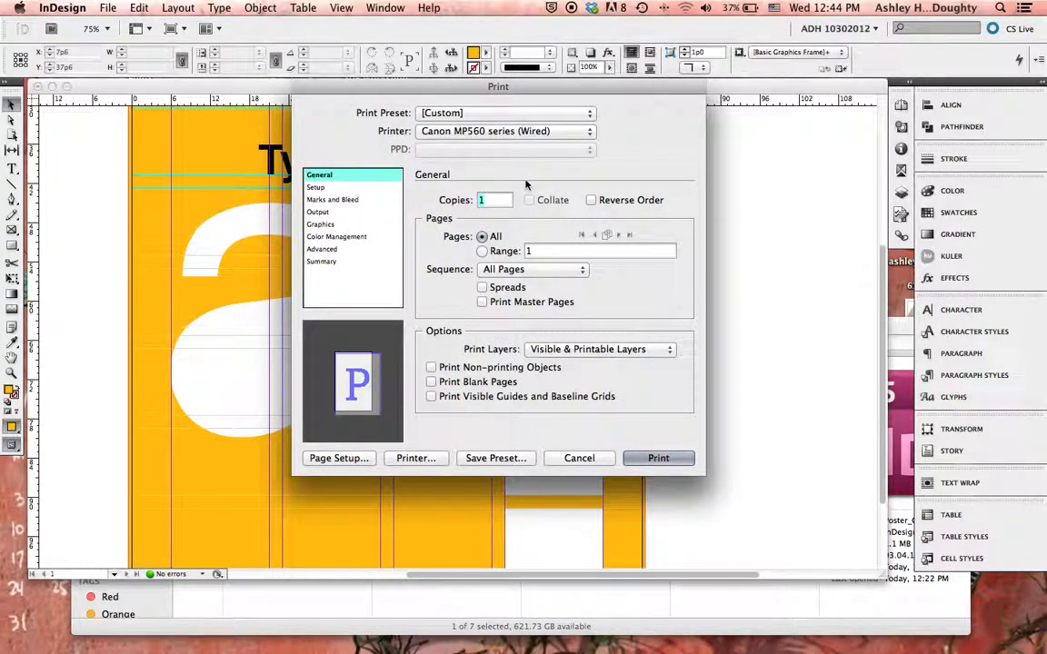
Step: In the print setup options, set the page position to Centered and enable Auto tiling
click(367, 188)
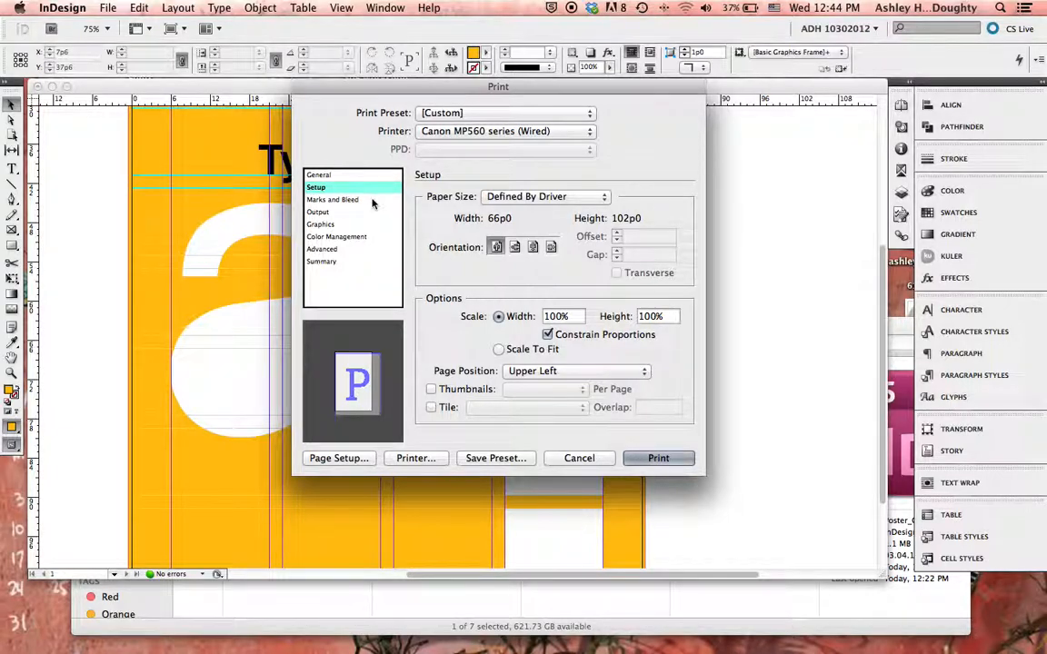
click(327, 172)
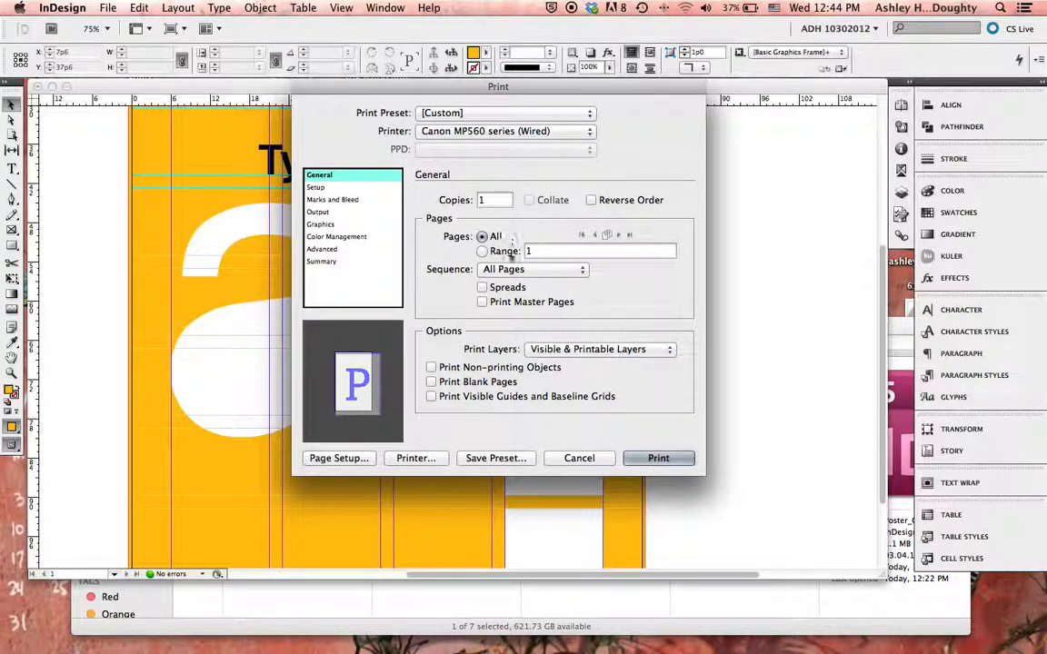
click(345, 187)
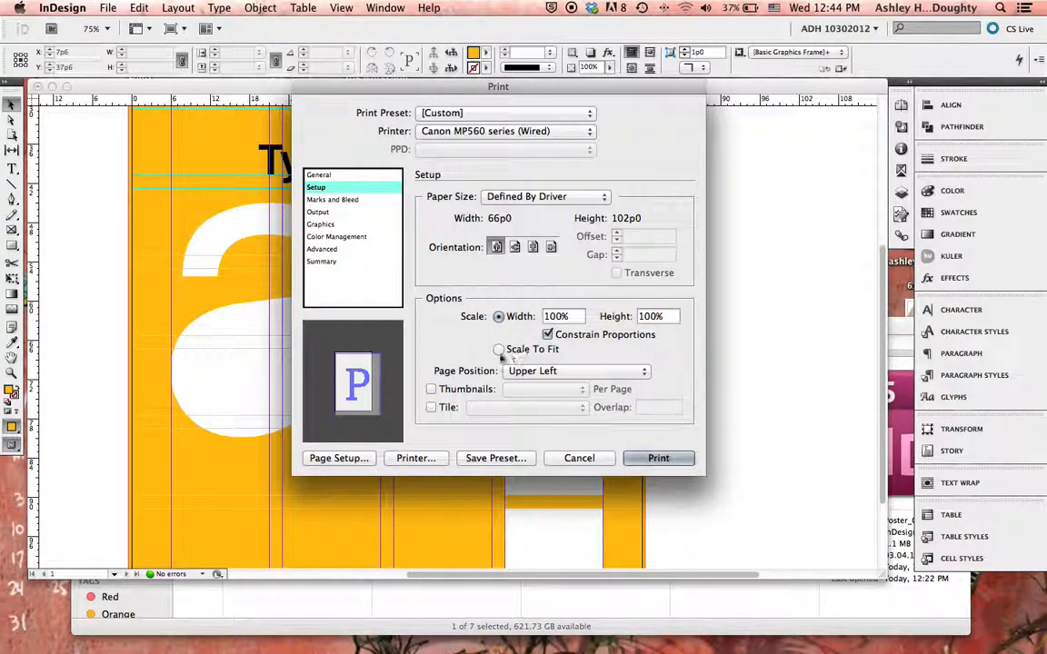
click(545, 374)
click(529, 410)
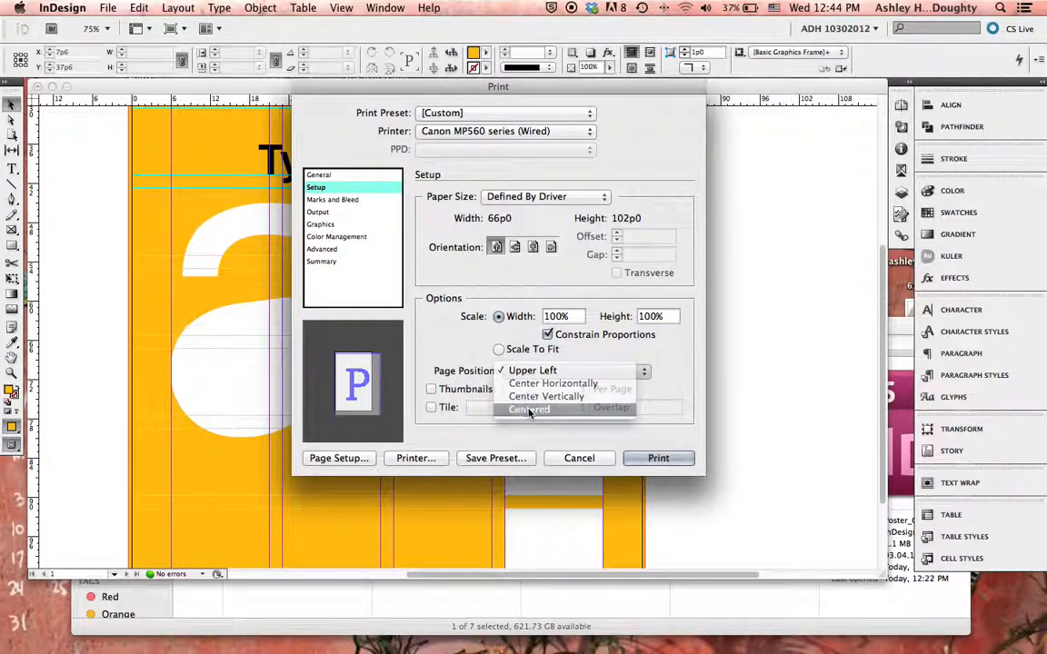
click(431, 408)
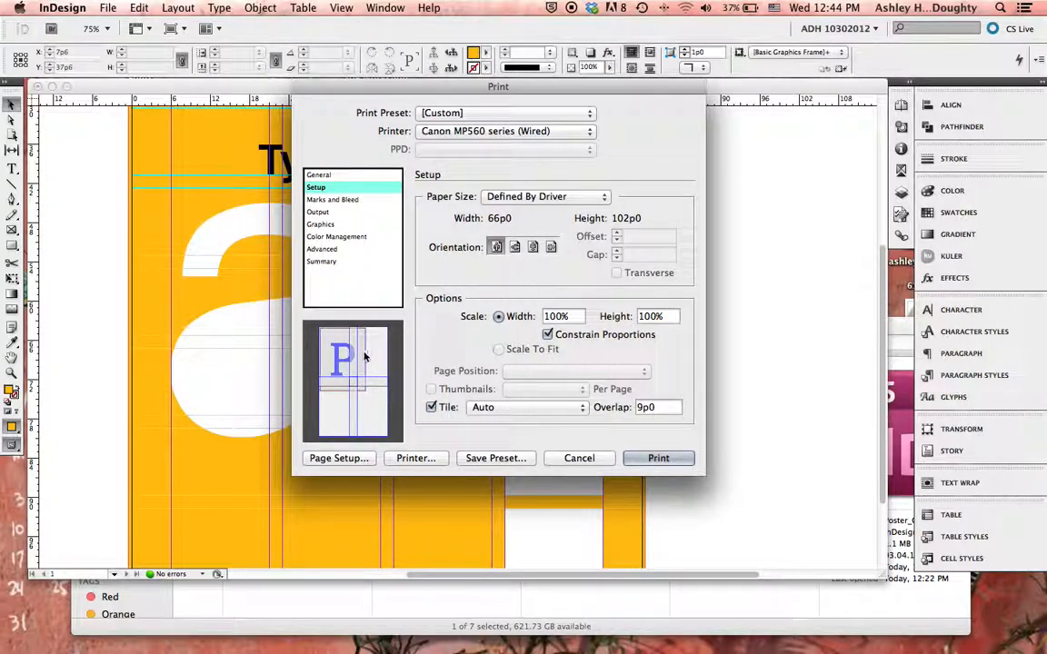
Step: Switch the print orientation to landscape, check the paper and tile previews, and dismiss the calendar reminder
click(515, 249)
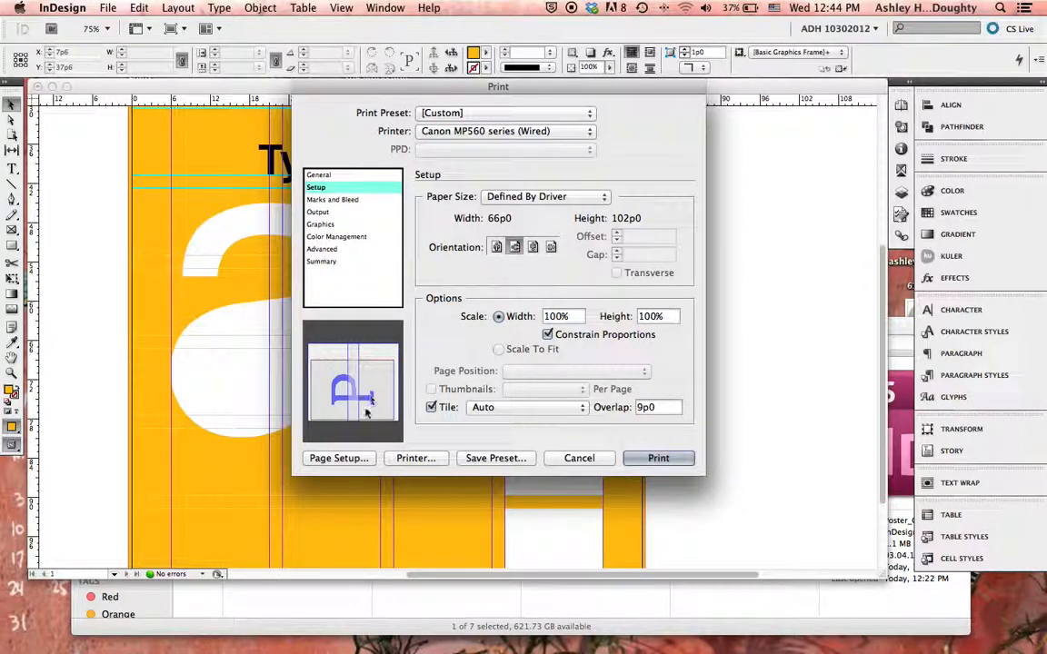
click(368, 403)
click(363, 392)
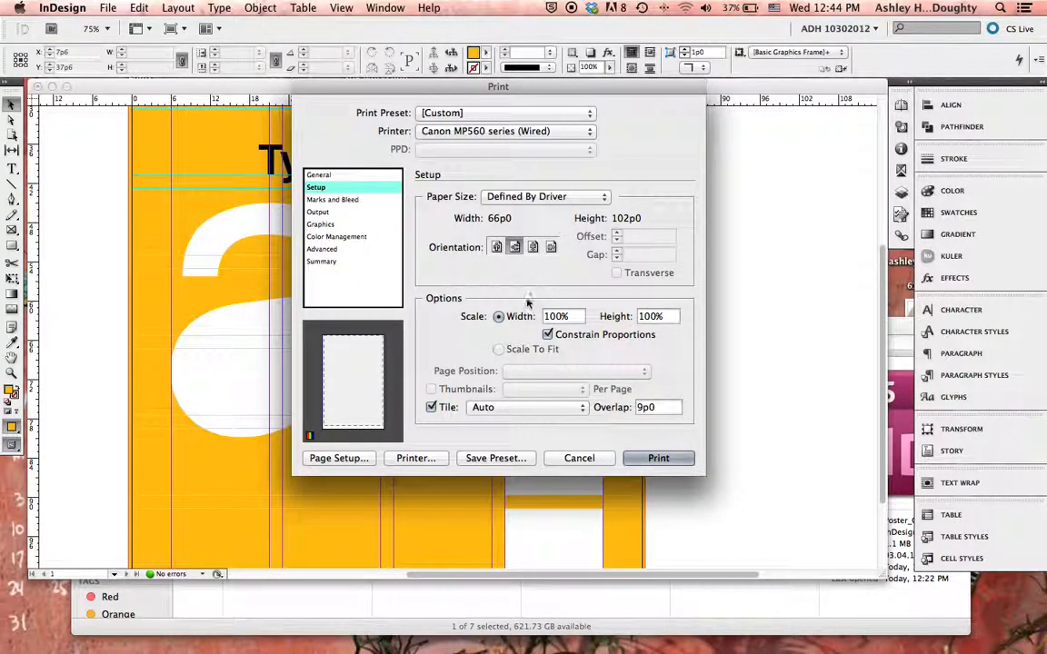
click(366, 382)
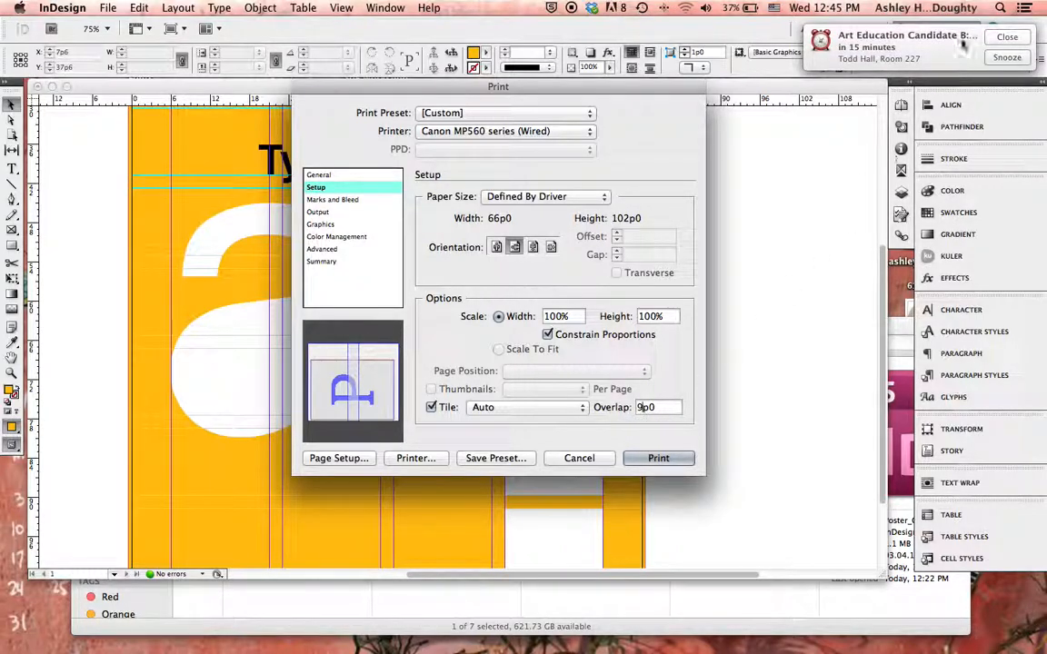
click(1006, 39)
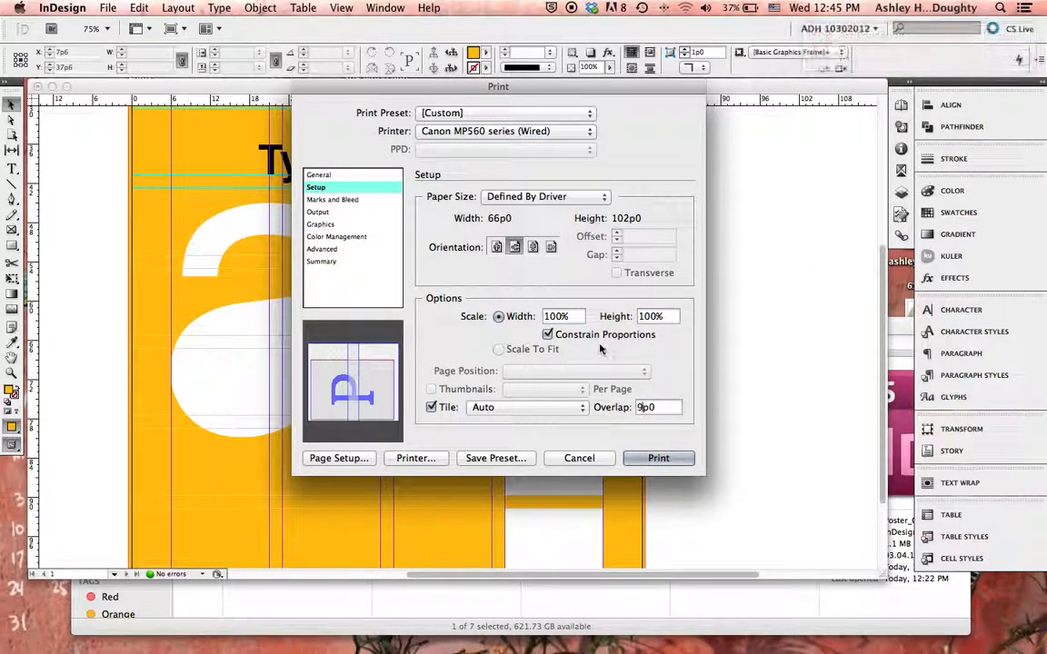
Step: Try a tile overlap of 6p0, set it to 3p0, and check the paper size choices
double_click(635, 411)
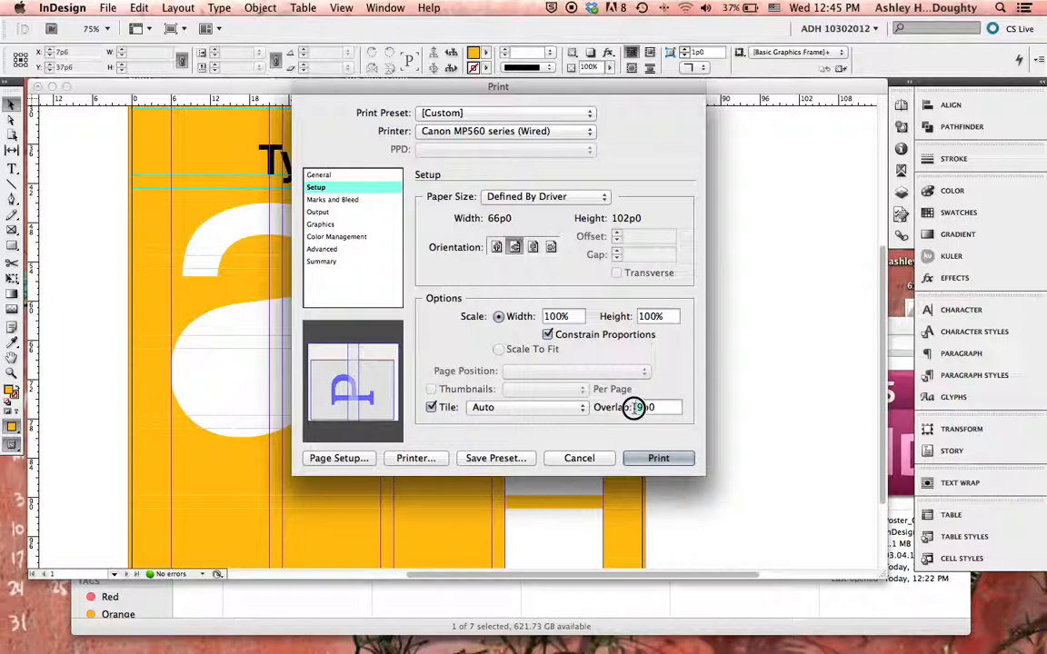
text(6p0)
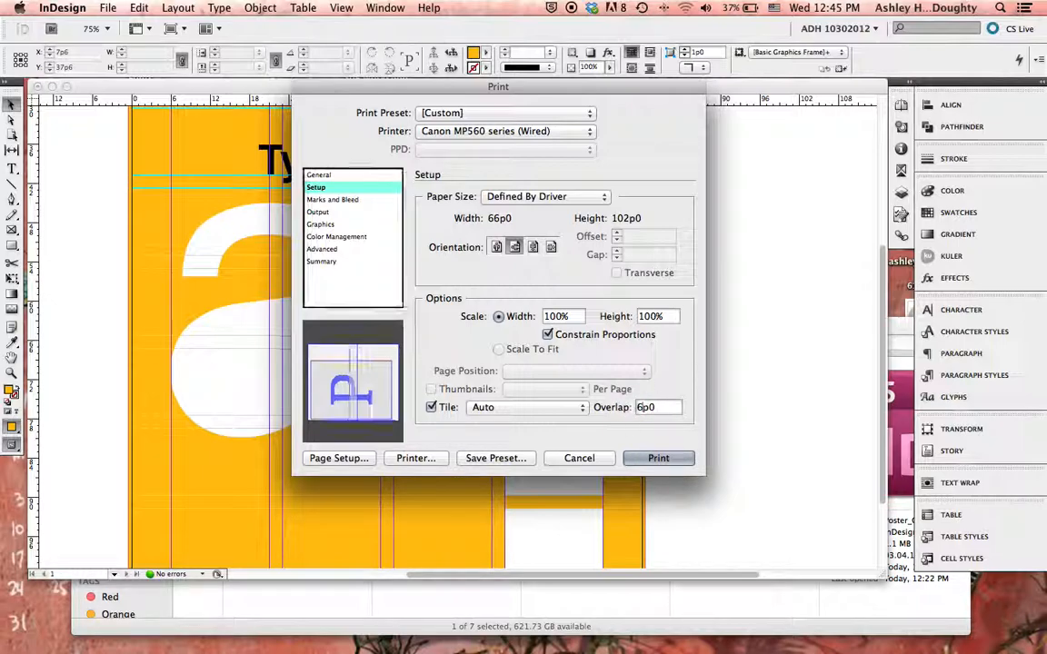
click(639, 409)
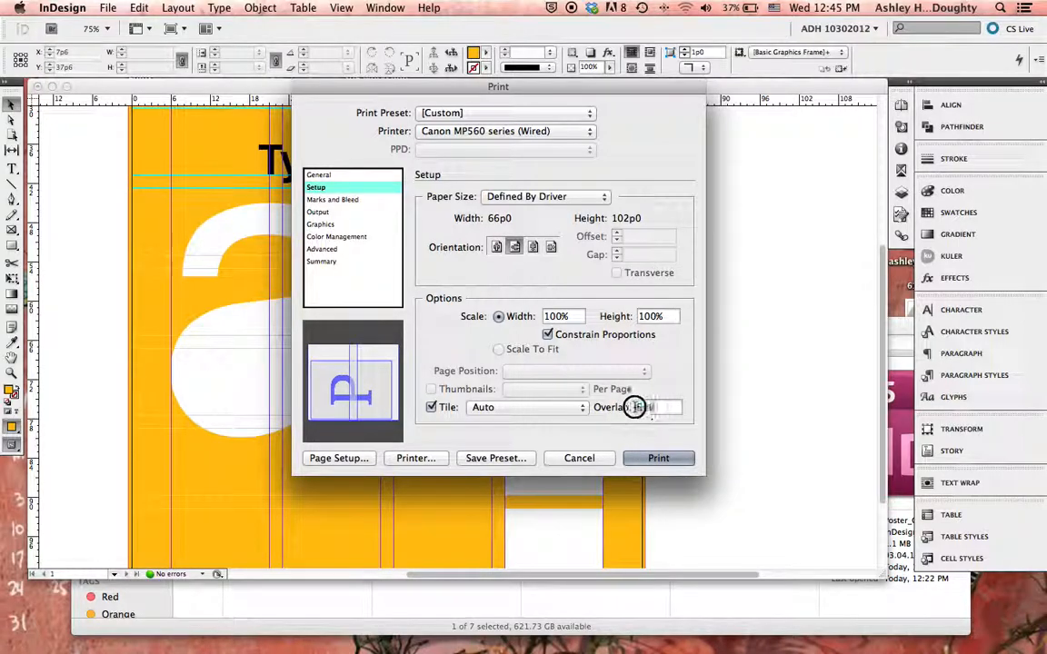
text(3p0)
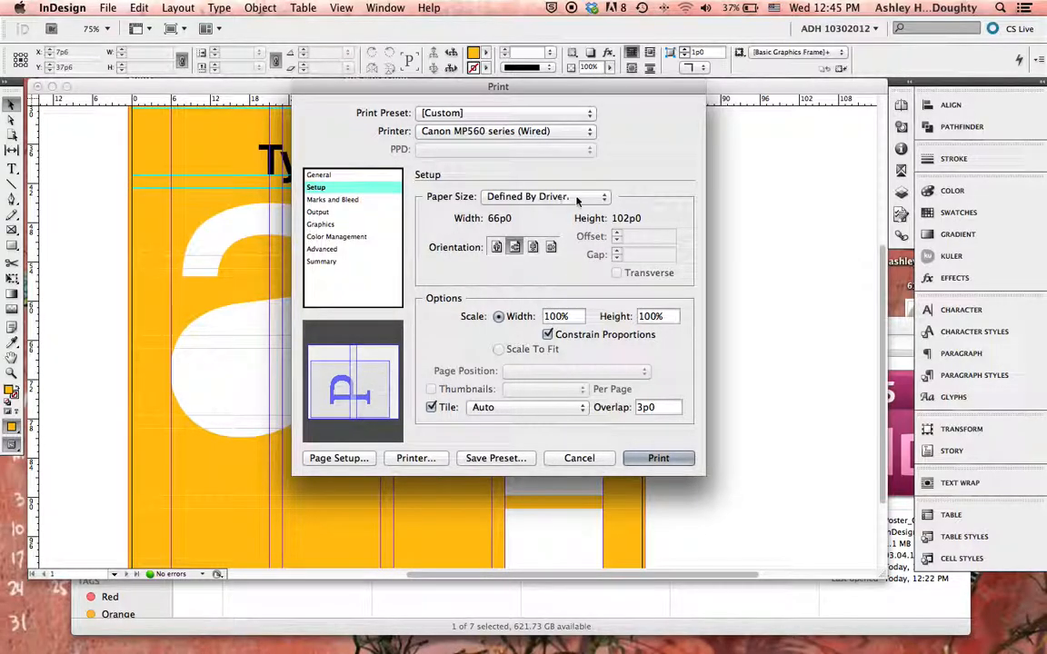
click(605, 196)
click(642, 179)
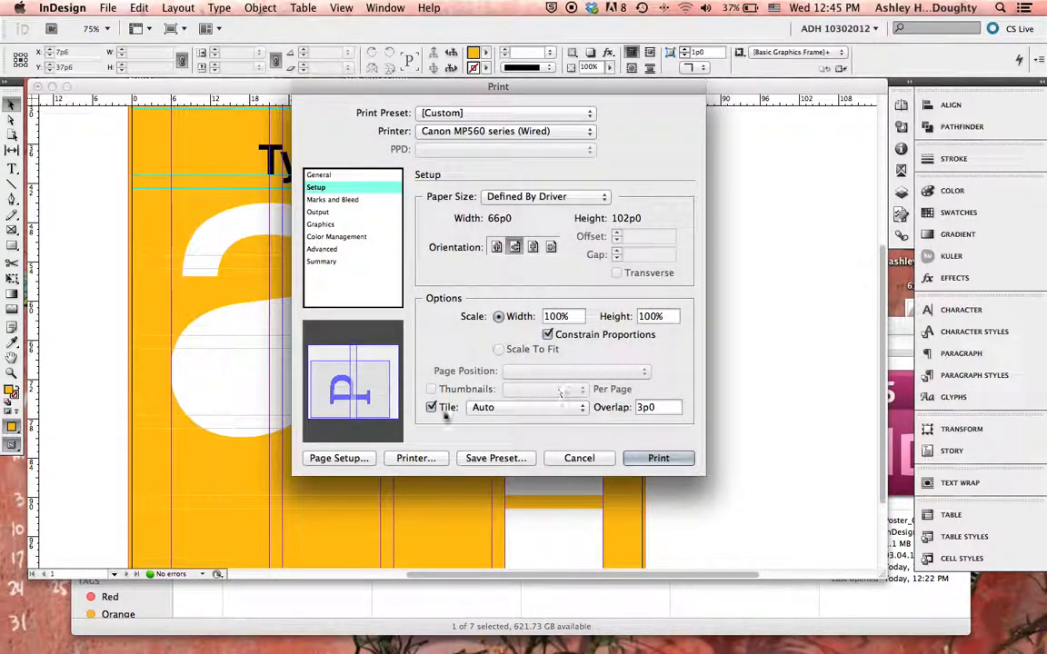
Step: Try Manual tiling, check how the preview places the sheet, and return the tiling to Auto
click(536, 407)
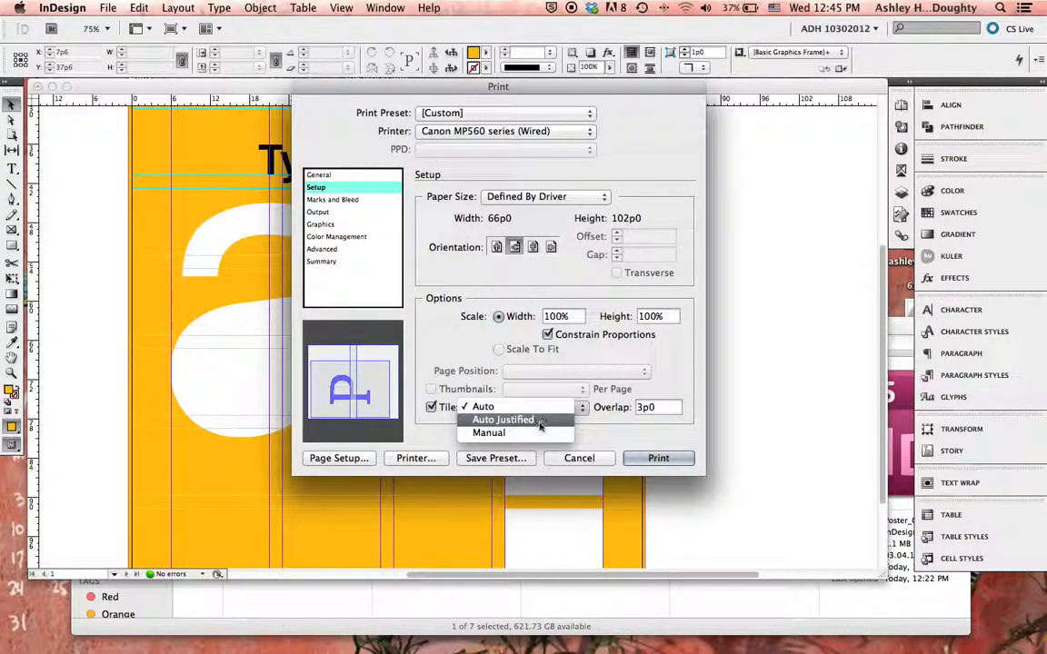
click(483, 432)
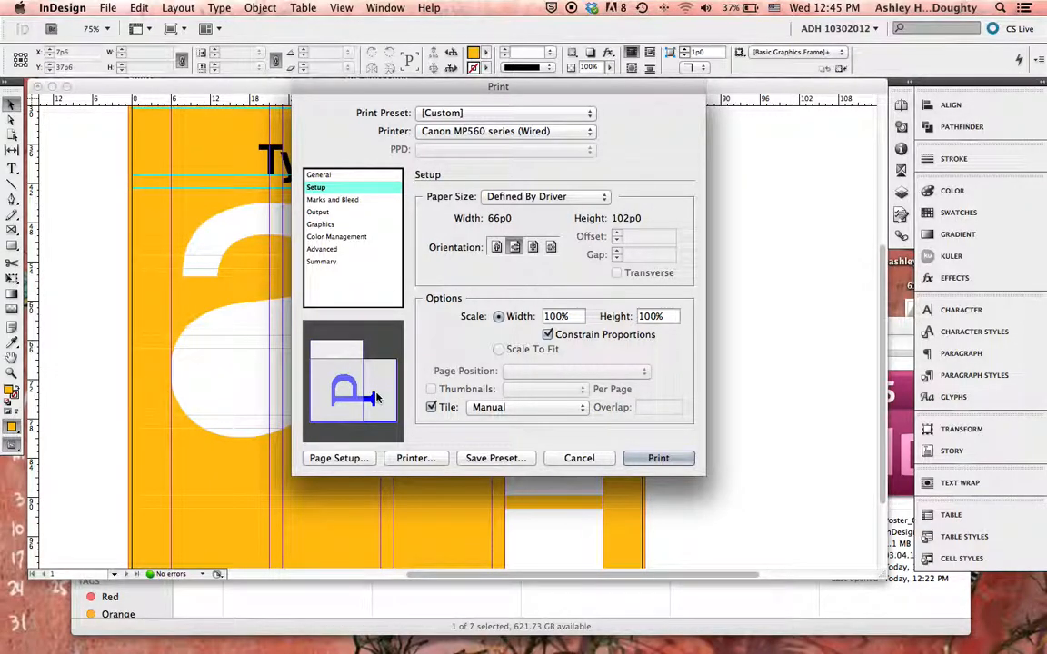
click(373, 391)
click(374, 388)
click(500, 407)
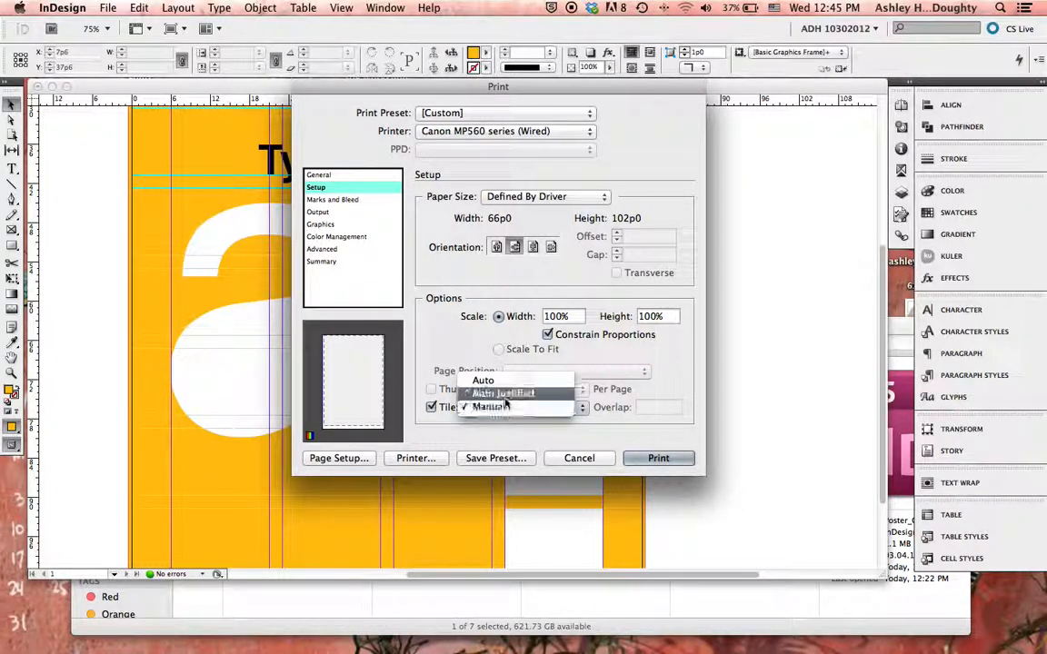
click(512, 378)
click(506, 411)
click(506, 407)
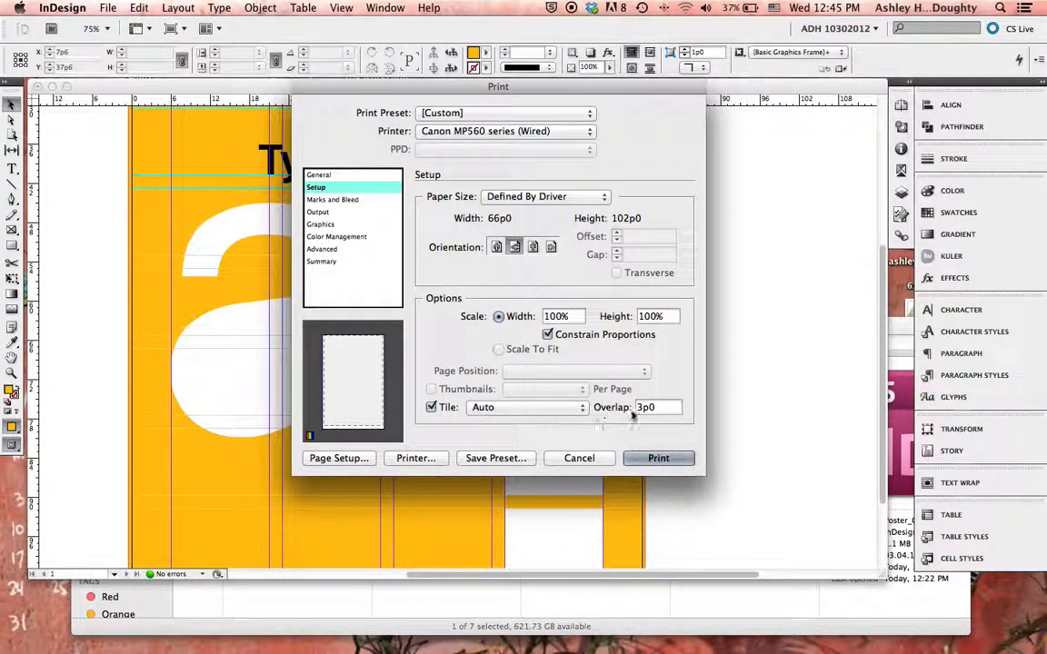
Step: Try Auto Justified tiling, compare its preview, and switch the tiling back to Auto
click(360, 390)
click(487, 409)
click(505, 423)
click(372, 400)
click(362, 400)
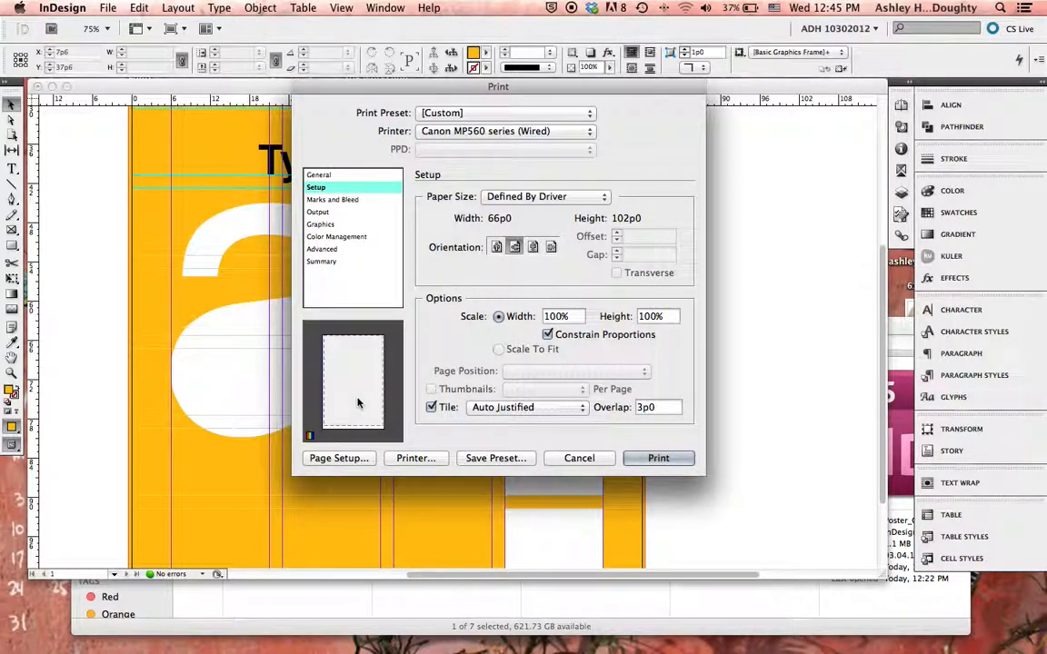
click(532, 408)
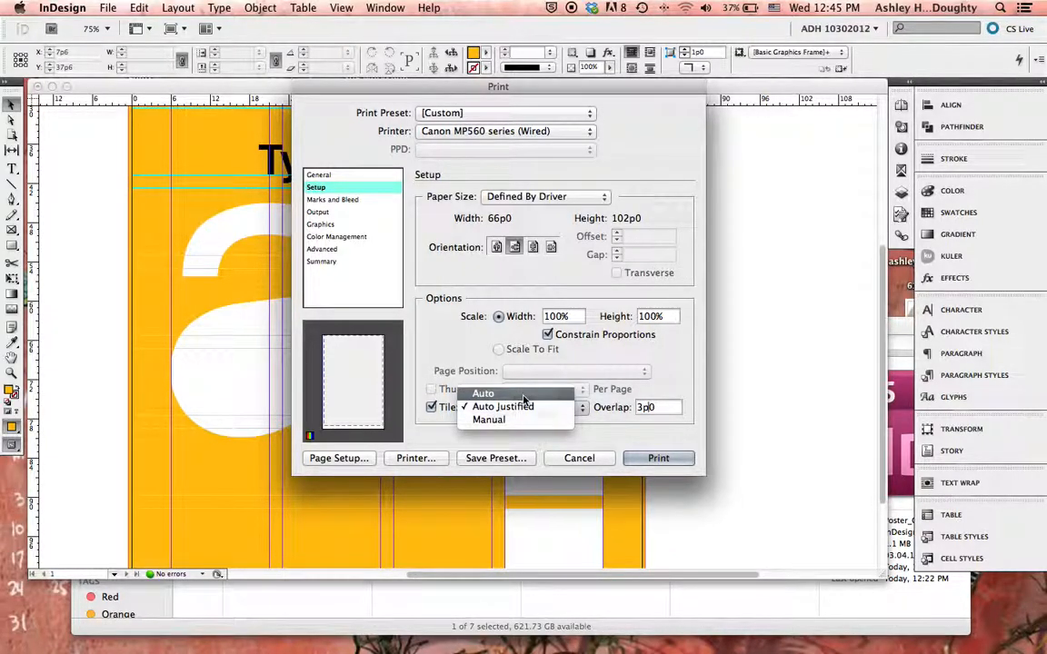
click(486, 393)
click(346, 383)
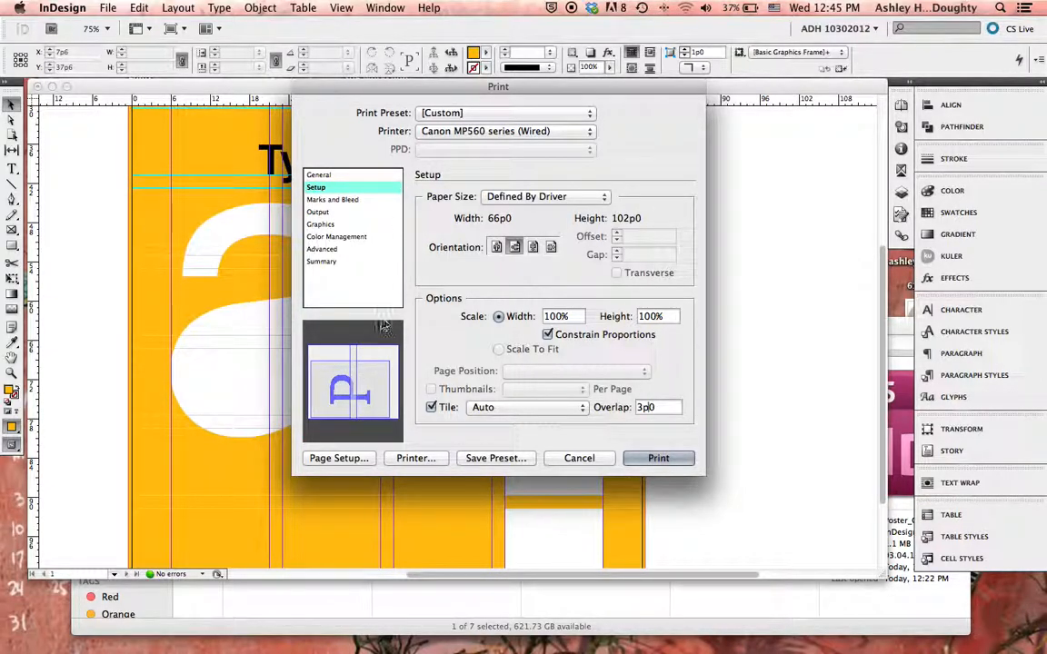
Step: Enable crop marks for the tiled print, look over the Output and Graphics settings, and return to the Setup options
click(358, 200)
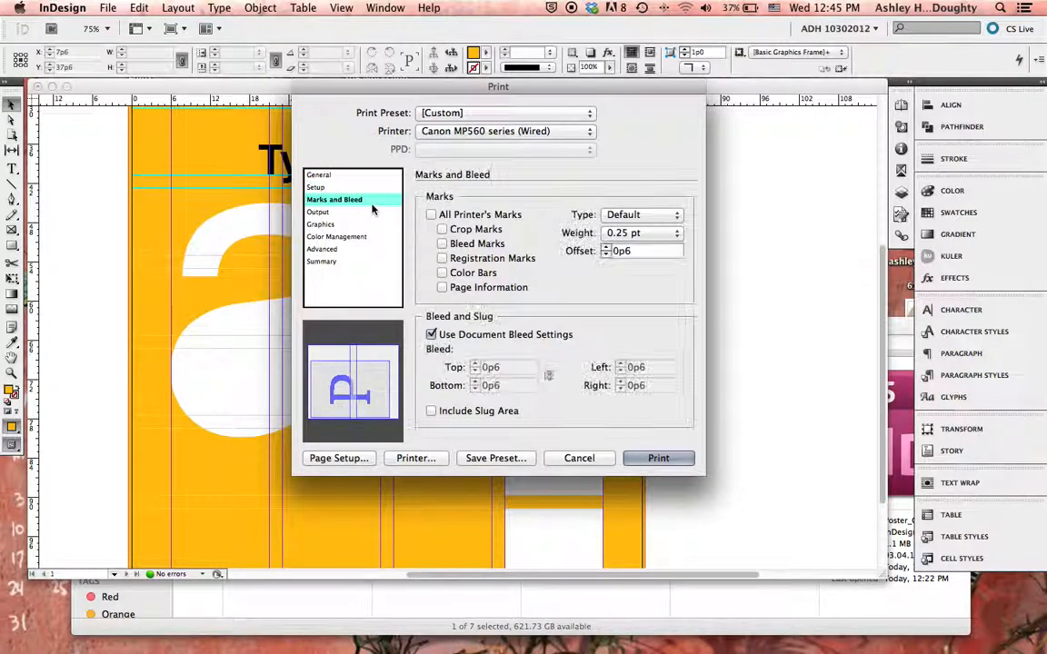
click(442, 228)
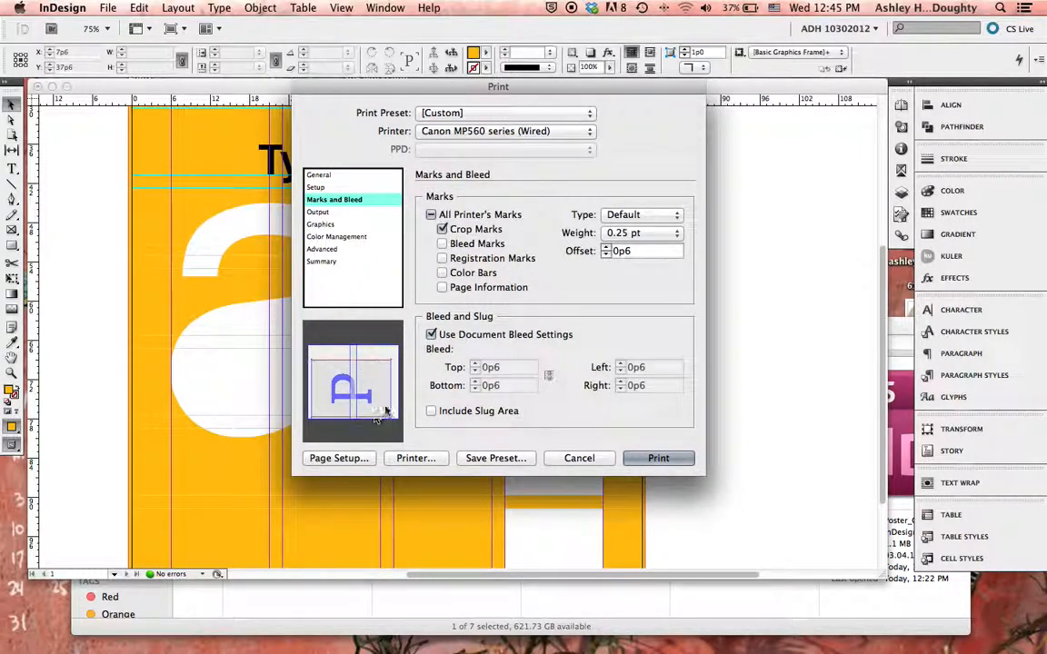
click(369, 213)
click(362, 224)
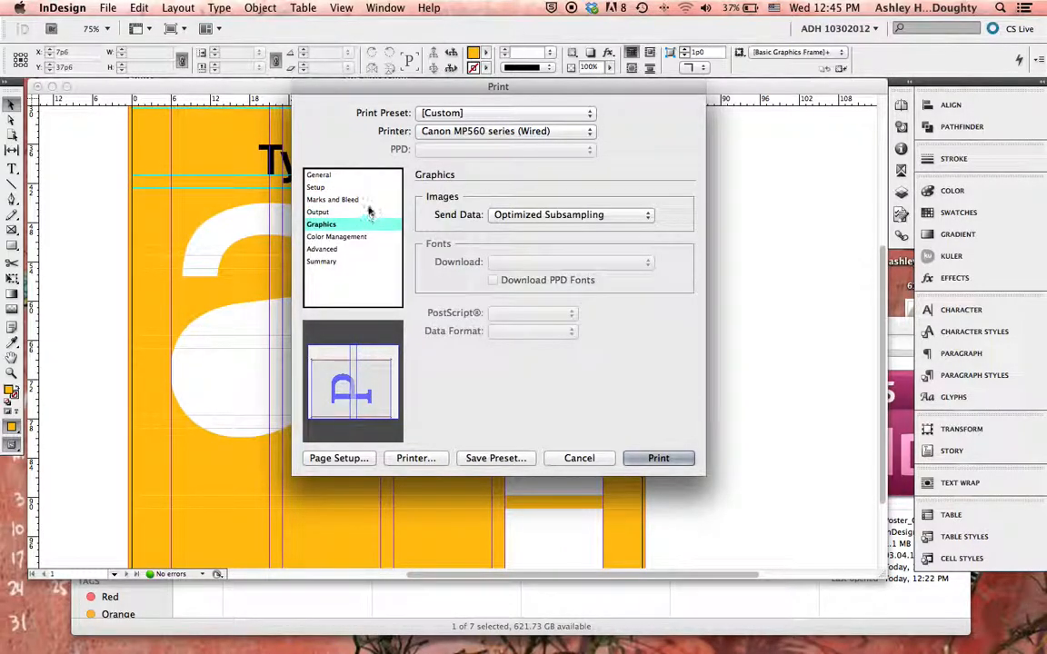
click(363, 212)
click(368, 199)
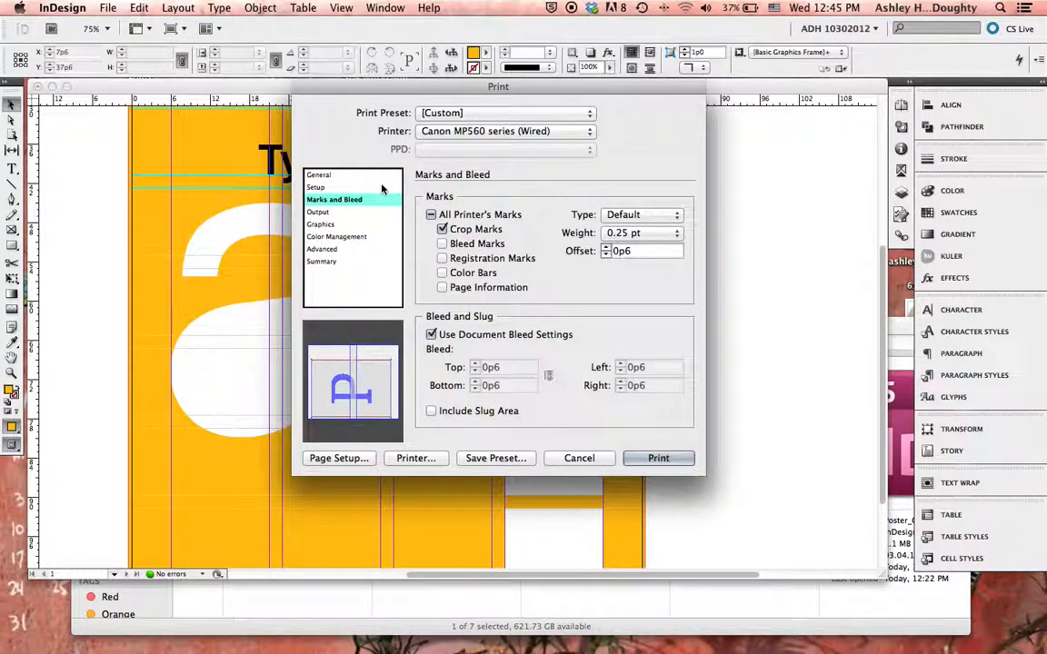
click(380, 187)
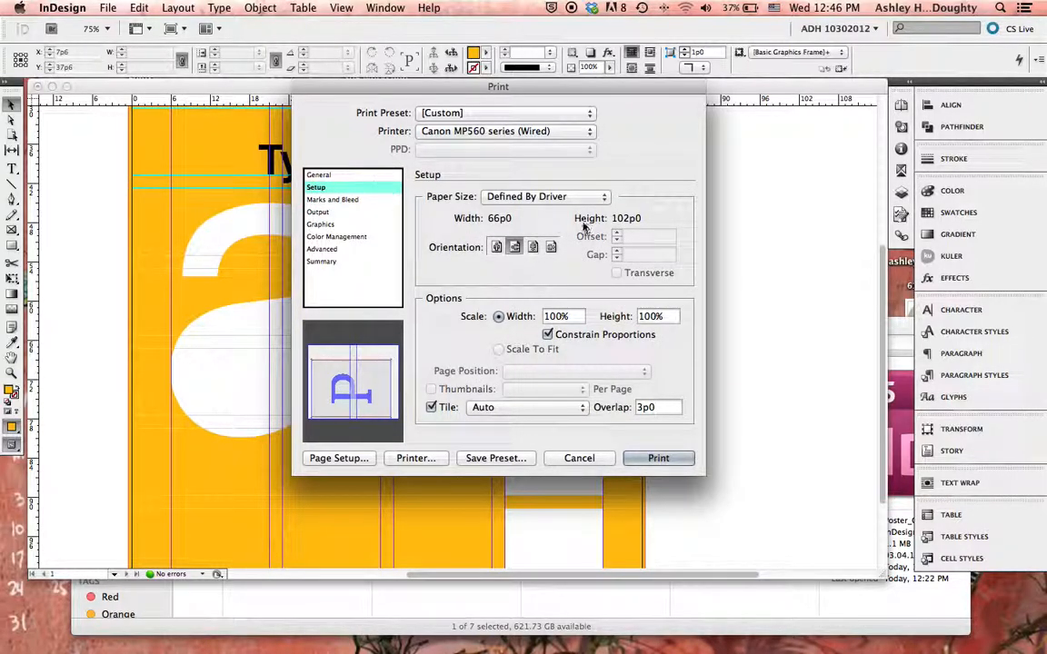